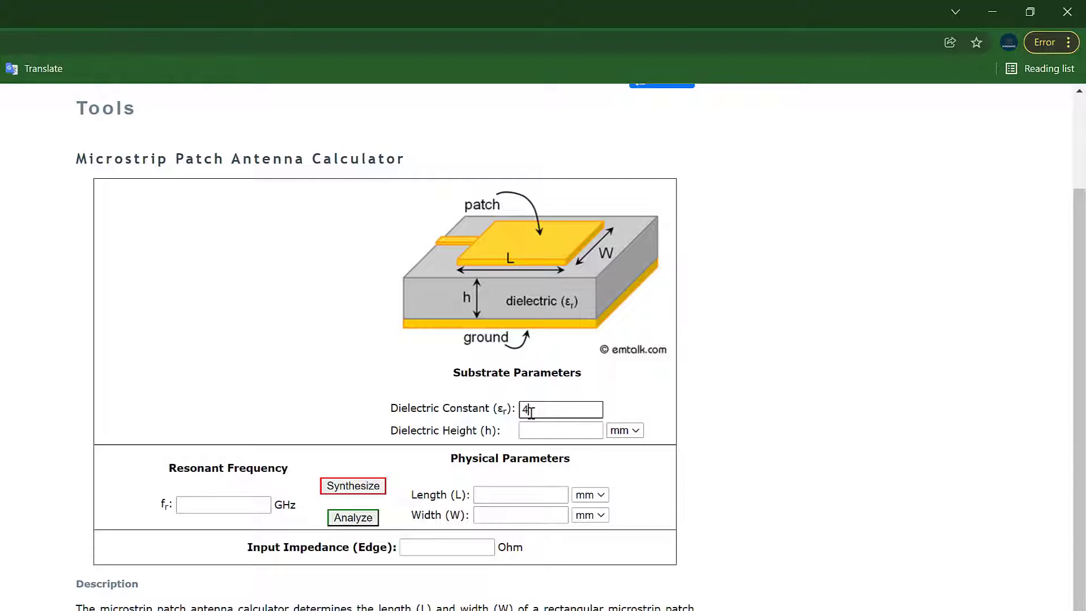
- Synthesize the patch for h = 1.6 mm at 2.5 GHz (28.56 × 36.86 mm), then go to Tutorials & Tools
click(529, 430)
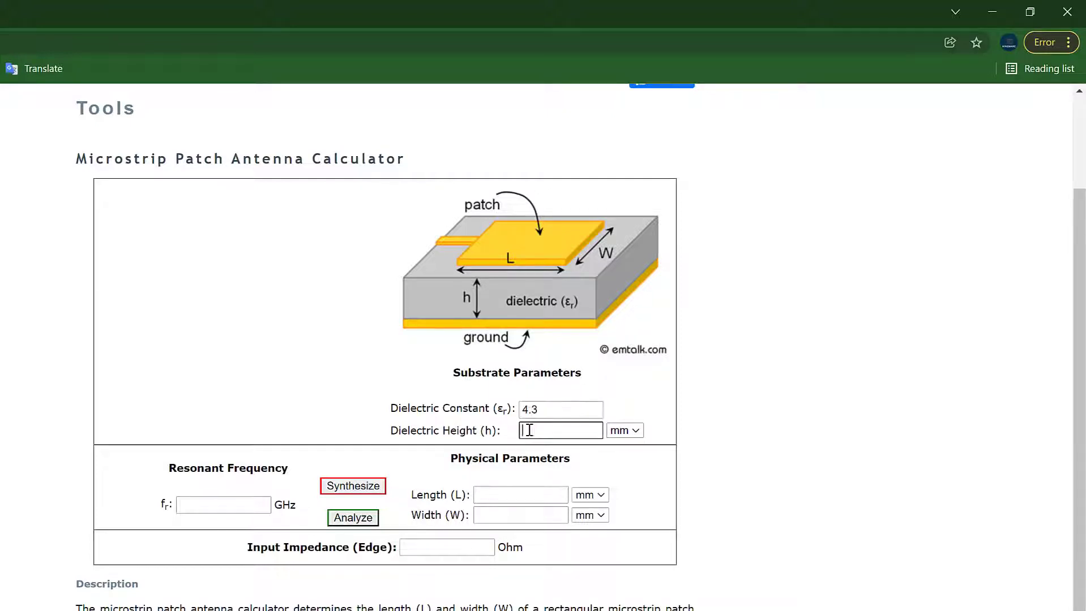
text(1.6)
click(263, 505)
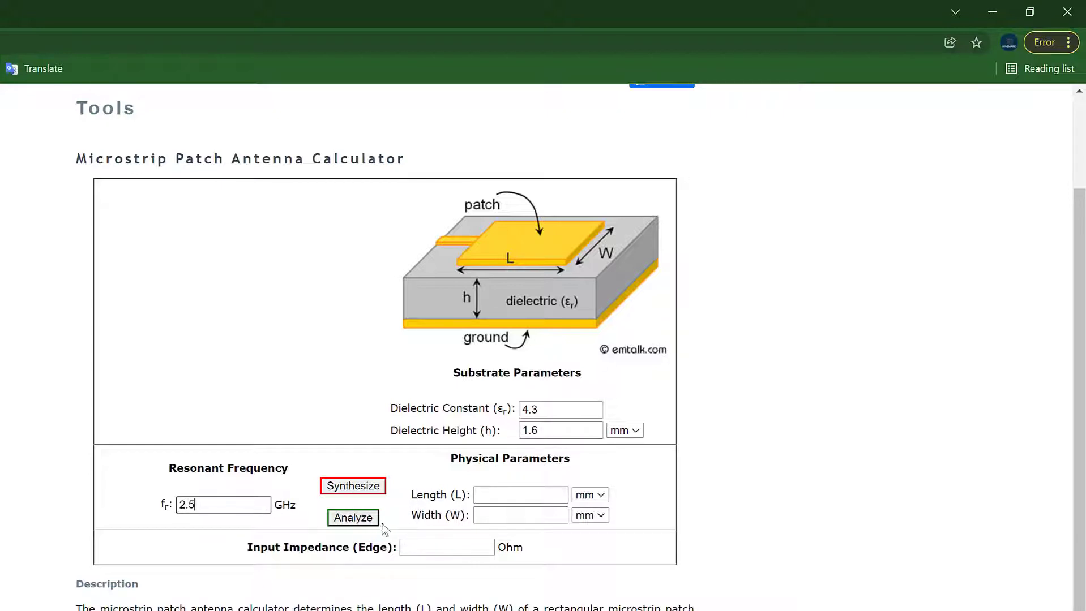
click(362, 488)
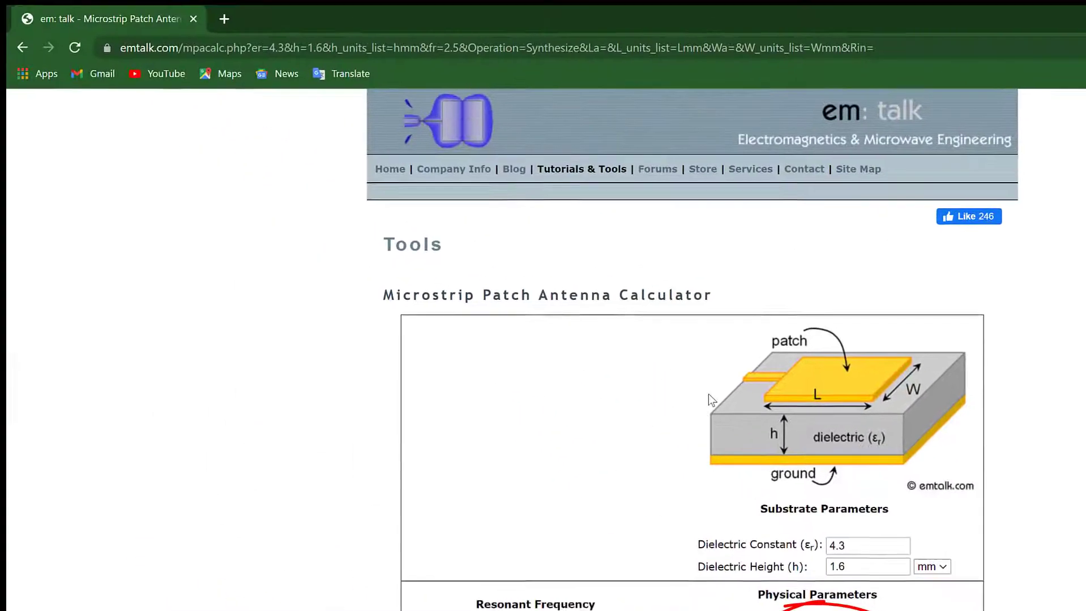
click(602, 186)
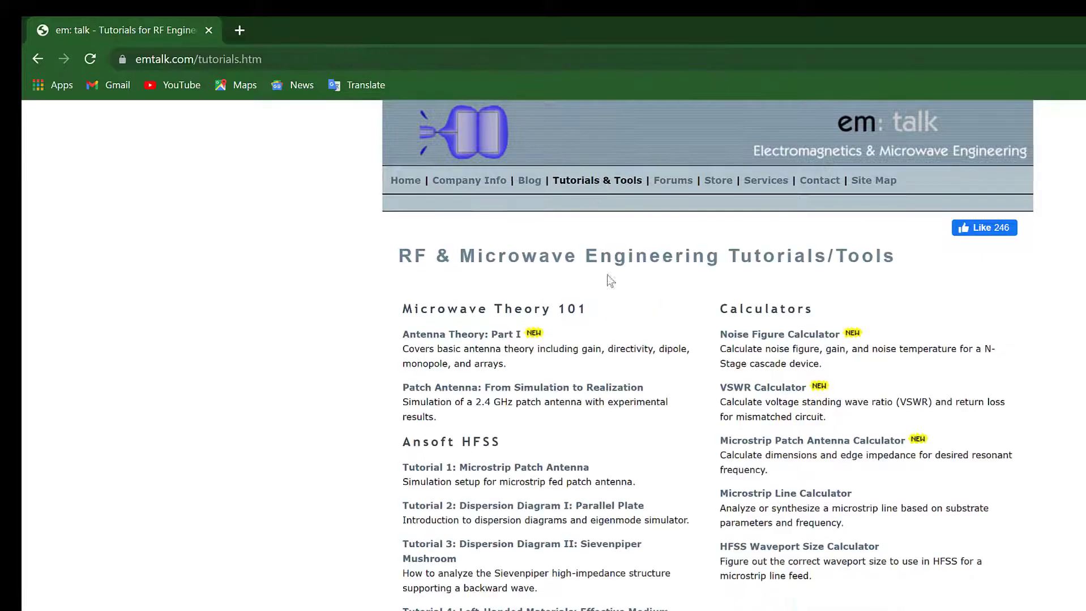
- Synthesize a 50 Ω, 90° line for εr 4.3, h 1.6 mm, 2.5 GHz, giving 3.11 × 16.60 mm
click(800, 515)
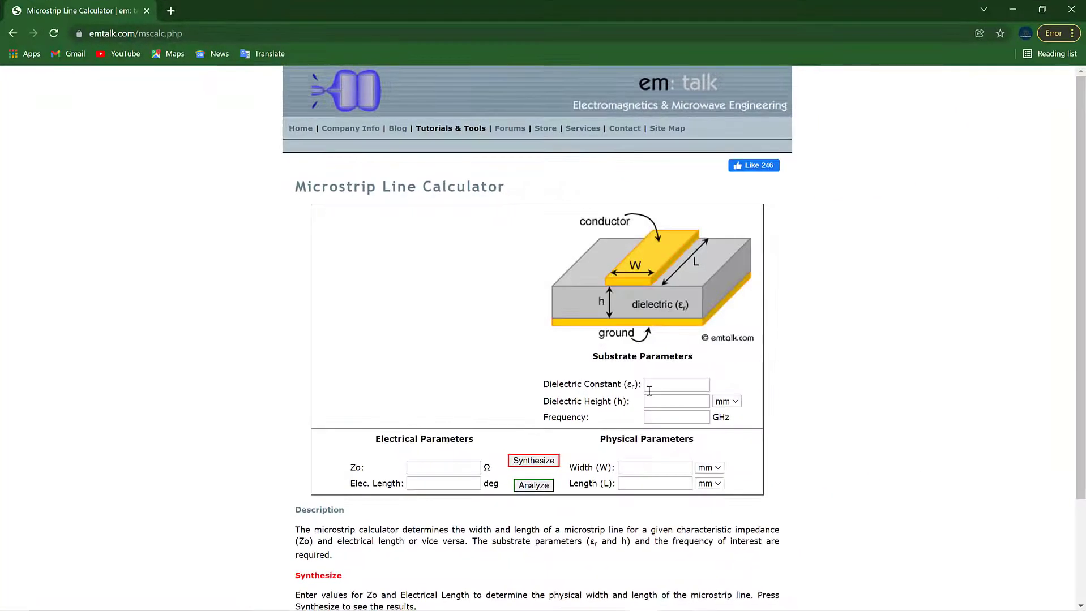
click(649, 391)
click(651, 412)
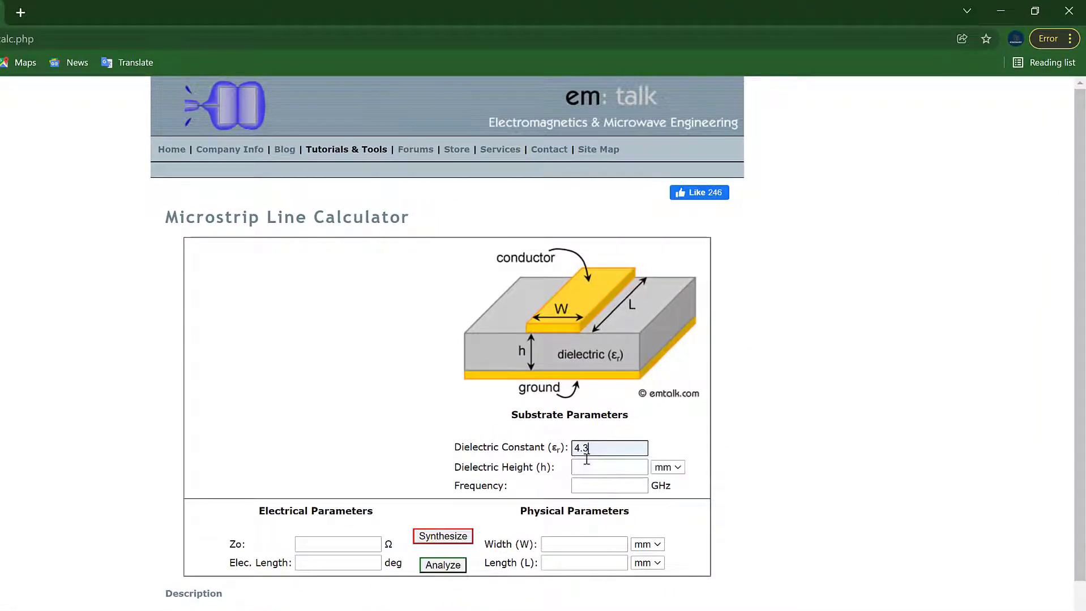
click(586, 465)
click(589, 495)
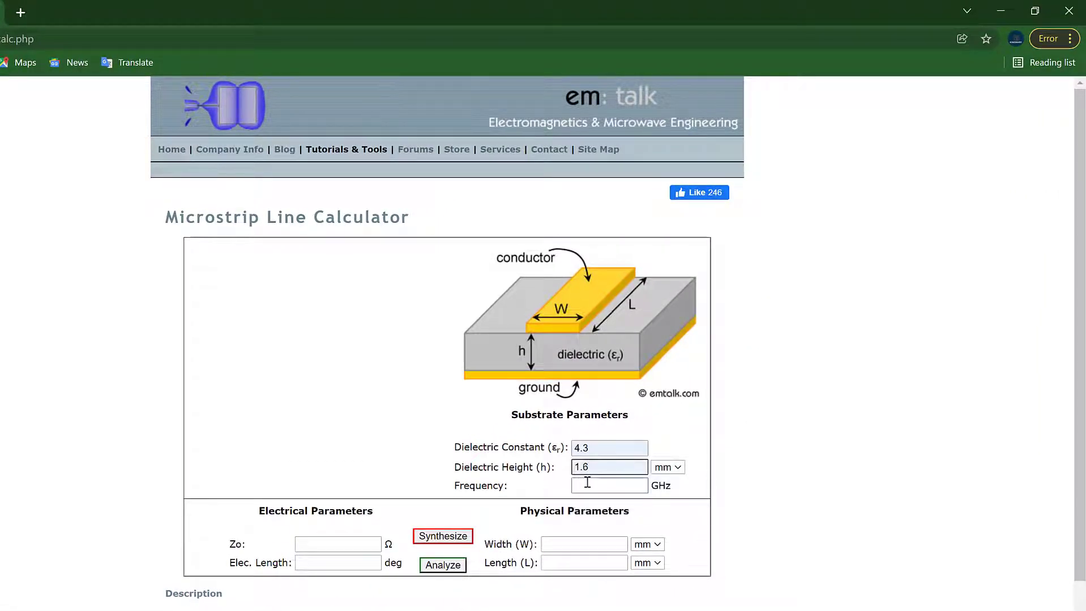
click(587, 485)
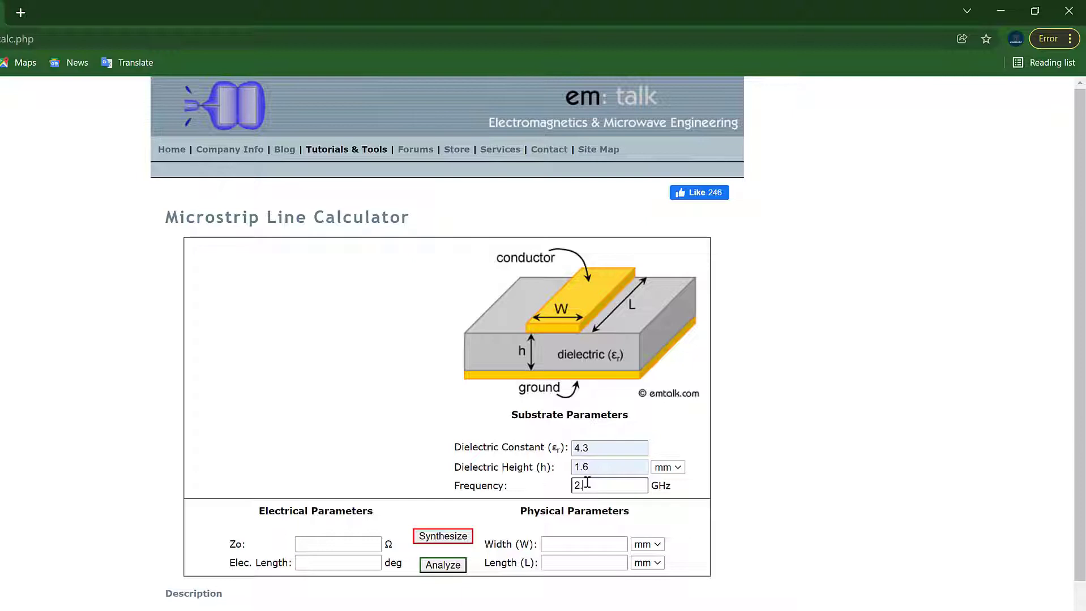
click(352, 549)
text(50)
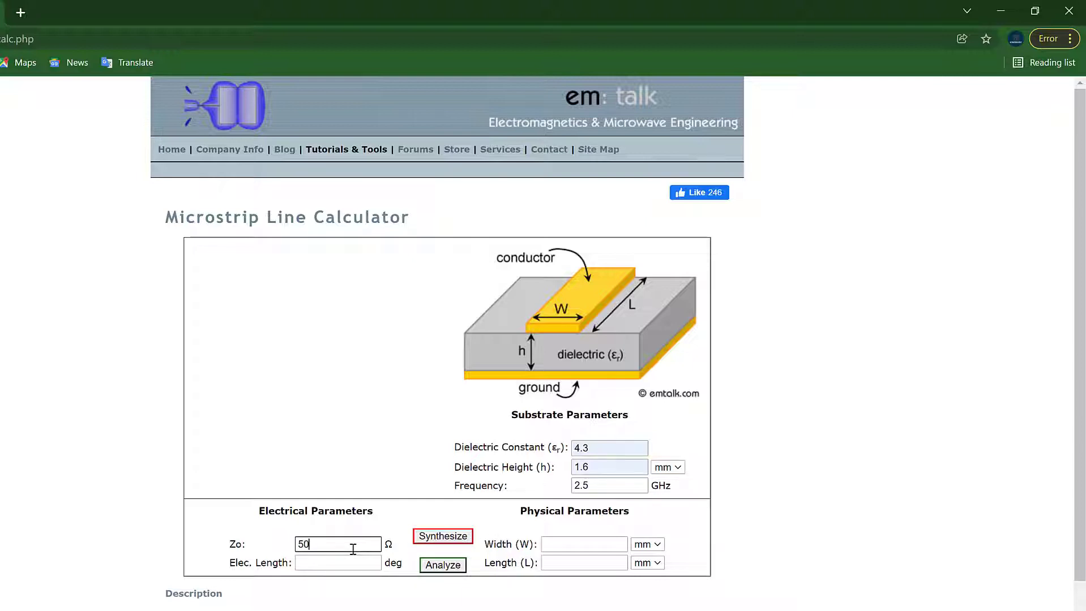
click(337, 558)
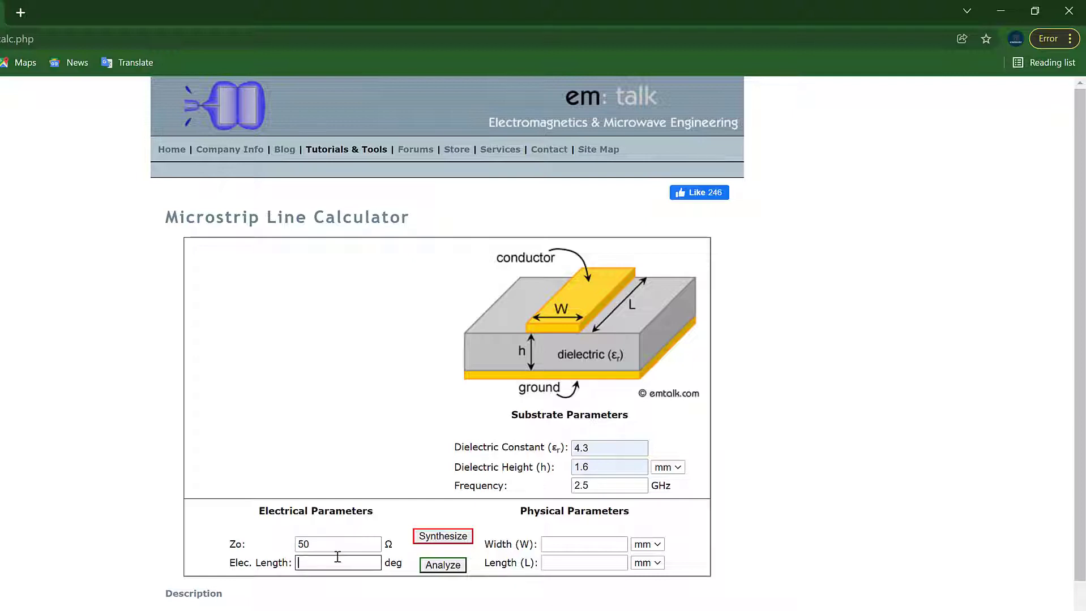
click(449, 535)
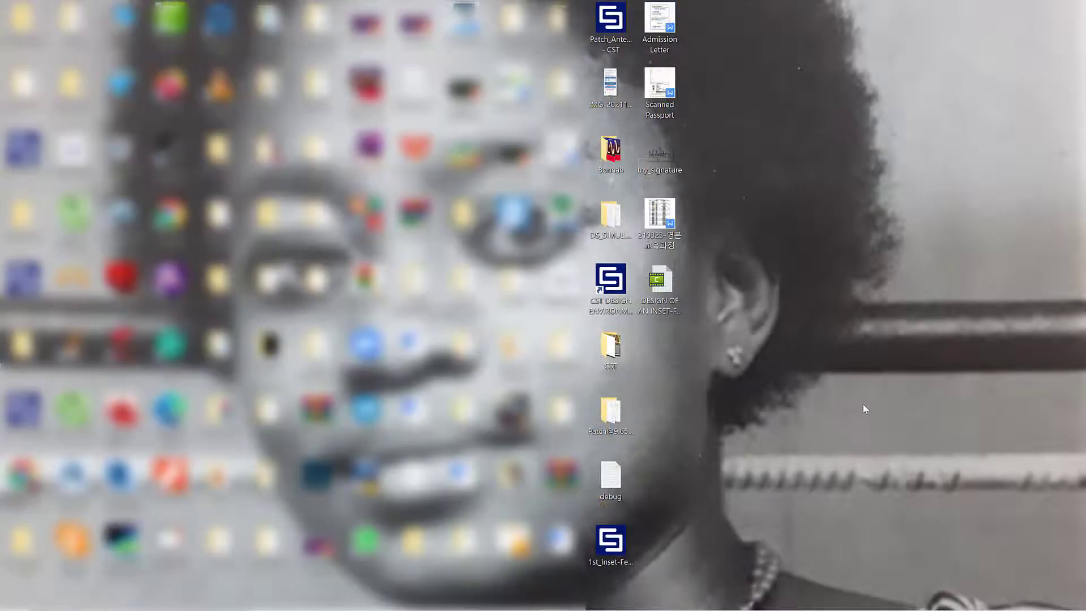
- Refresh the desktop and launch CST Design Environment
right_click(863, 402)
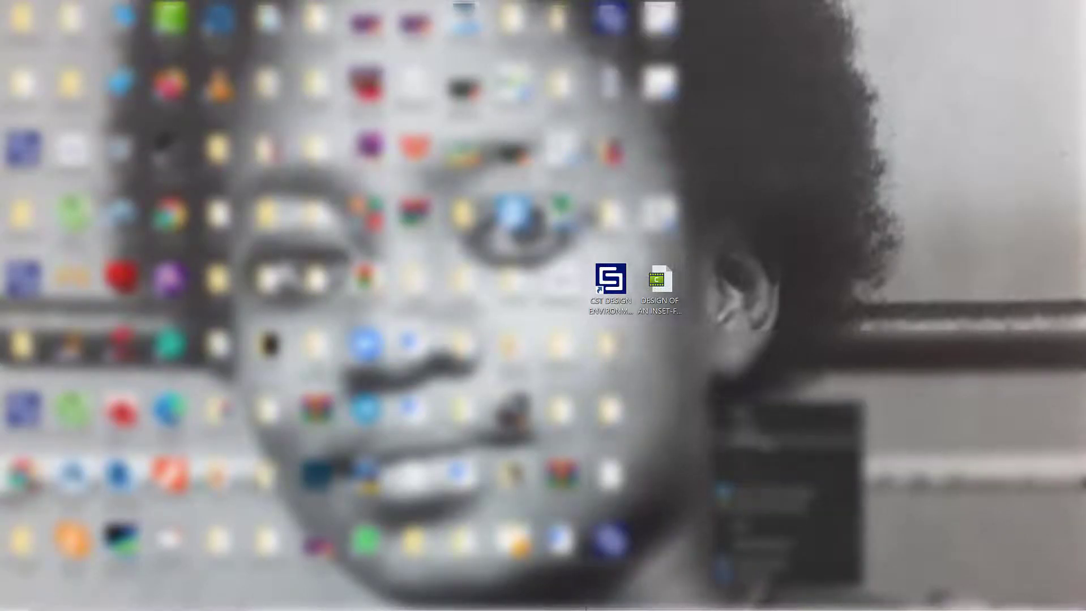
click(769, 442)
click(624, 297)
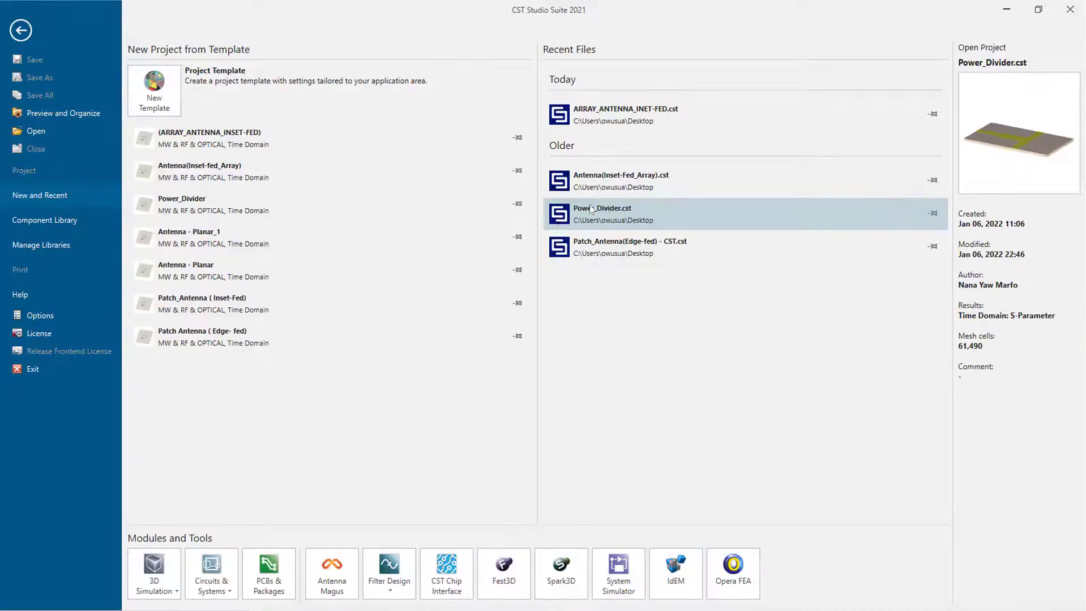
- Start a Microwaves & RF planar antenna template with the time-domain solver and default units
click(167, 103)
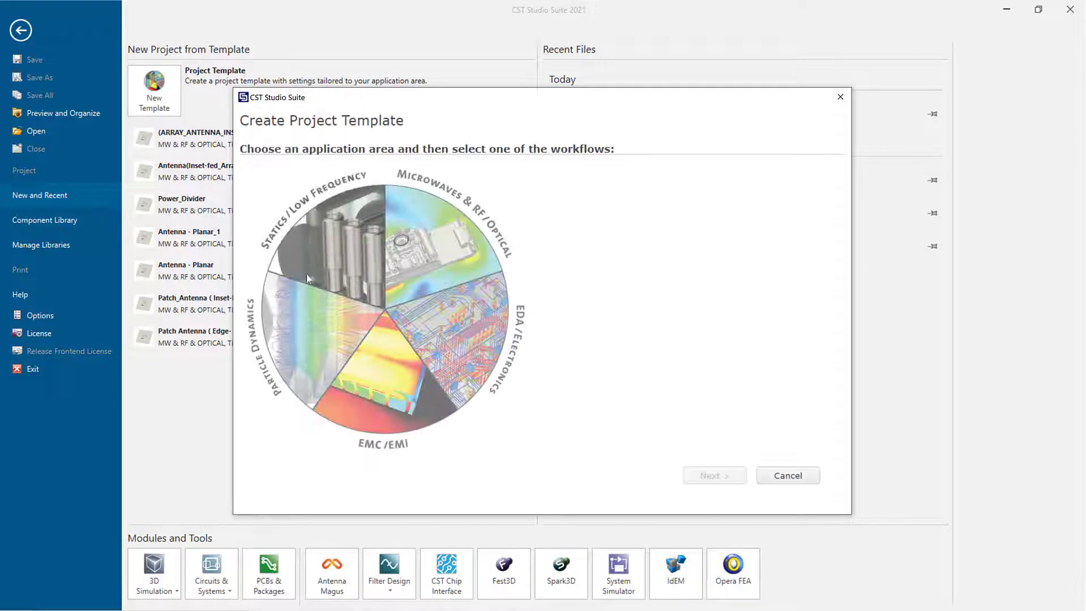
click(426, 246)
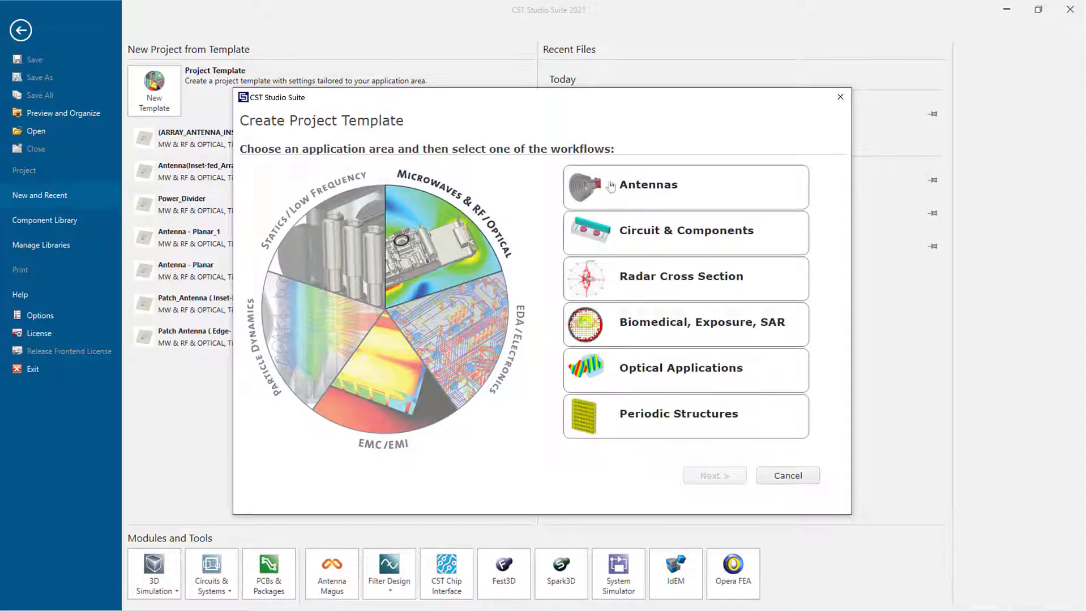
click(677, 195)
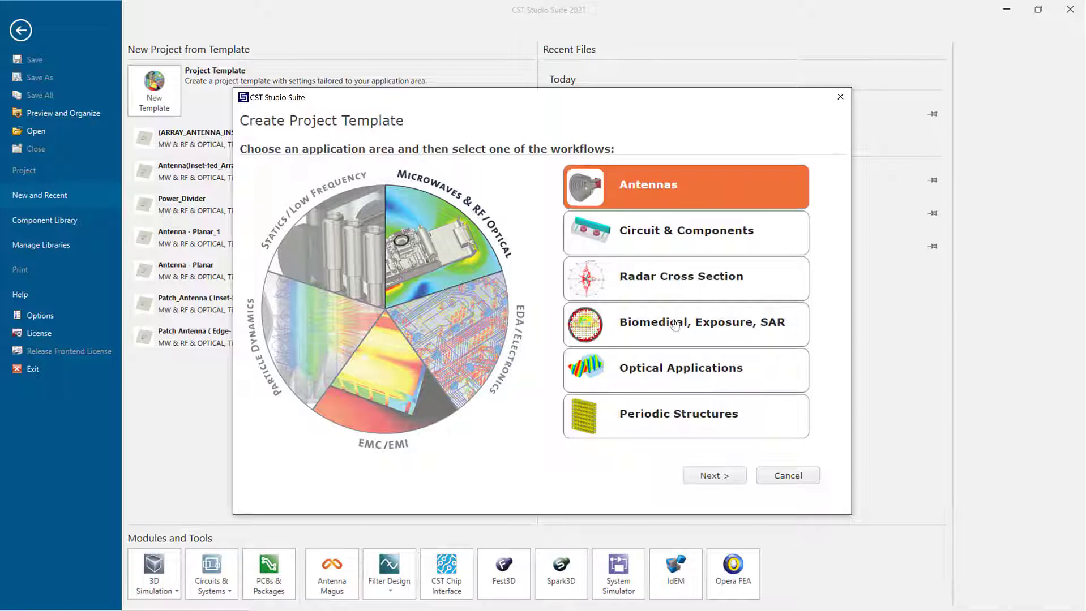
click(708, 476)
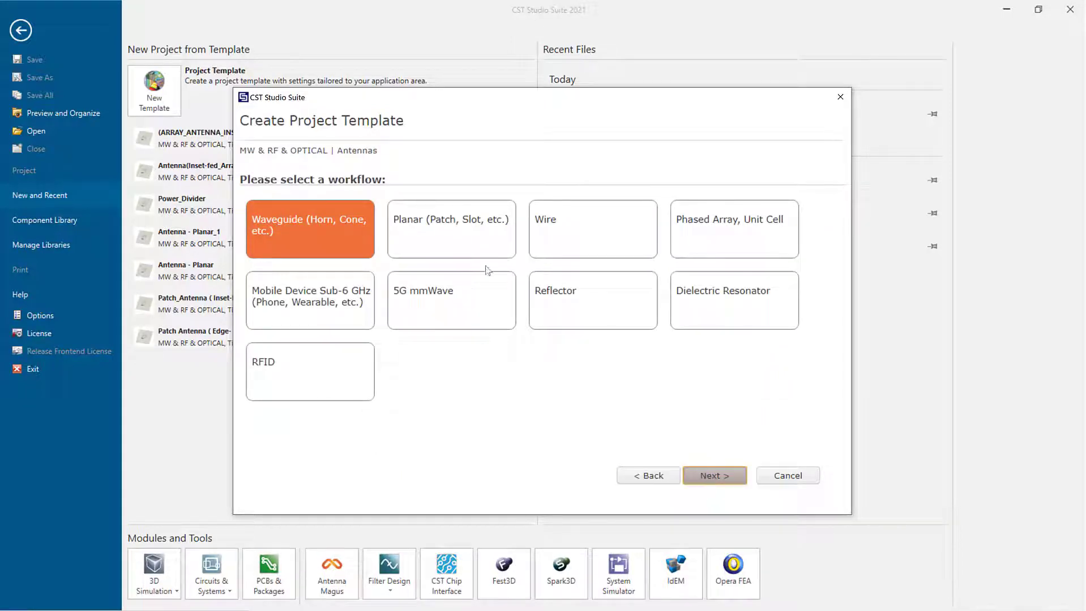
click(475, 243)
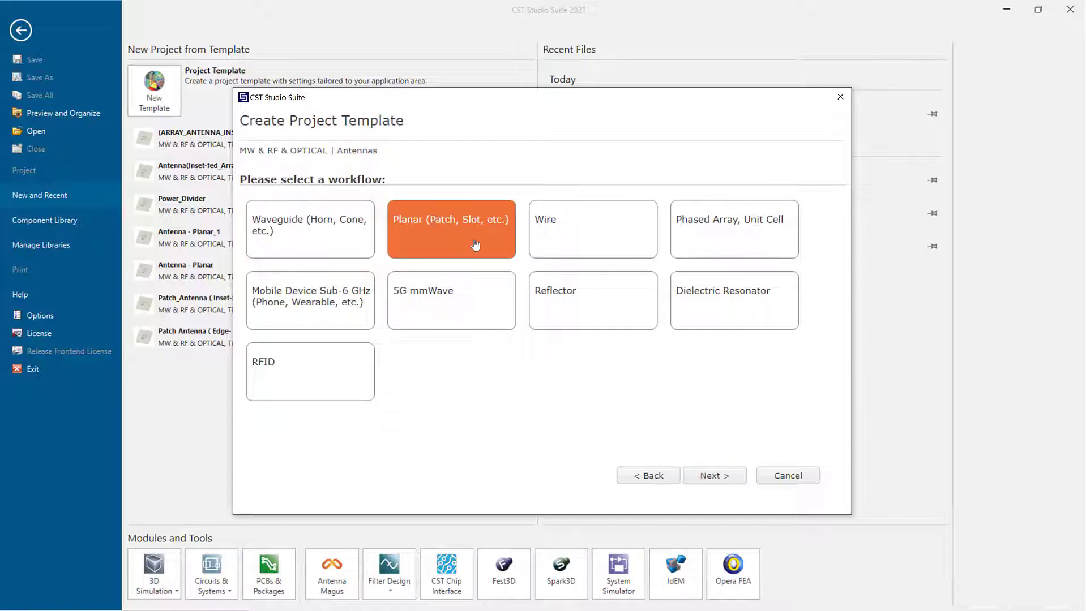
click(698, 476)
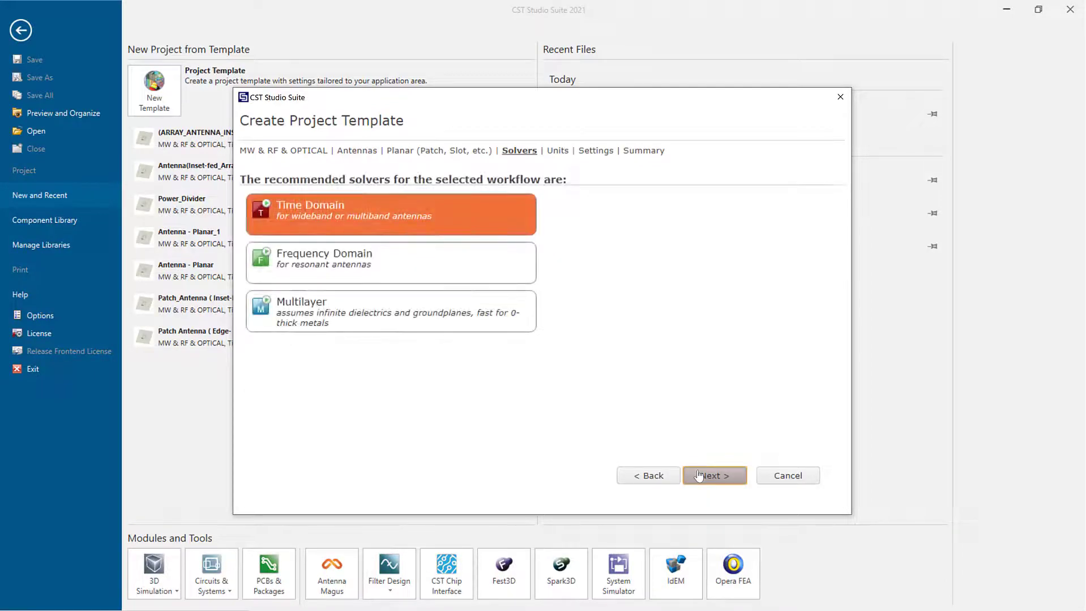
click(699, 476)
click(699, 476)
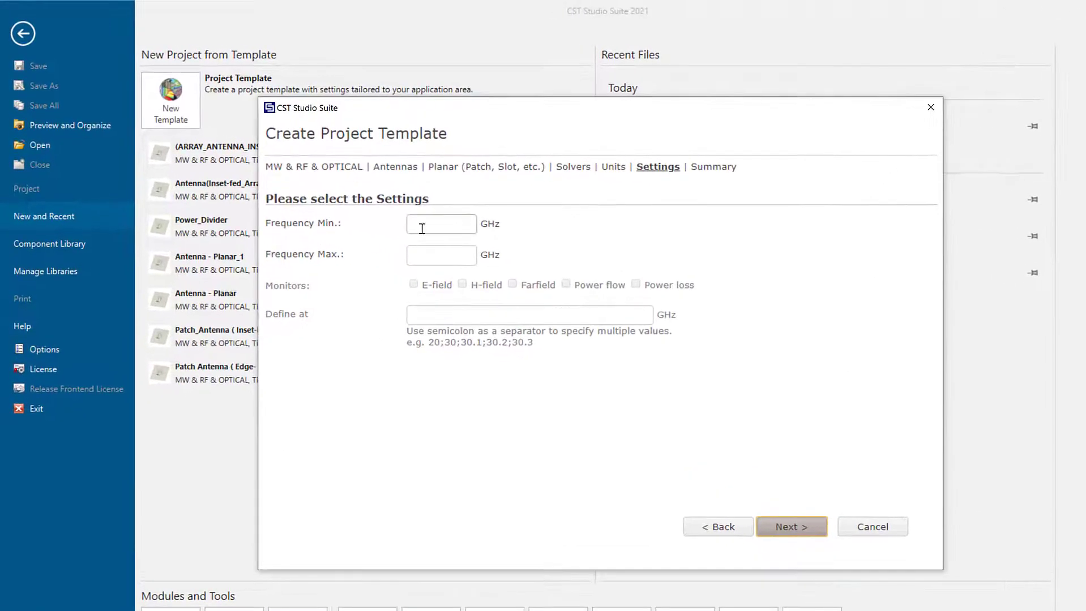
- Set the frequency range to 1–4 GHz and enable the E-field monitor
click(421, 228)
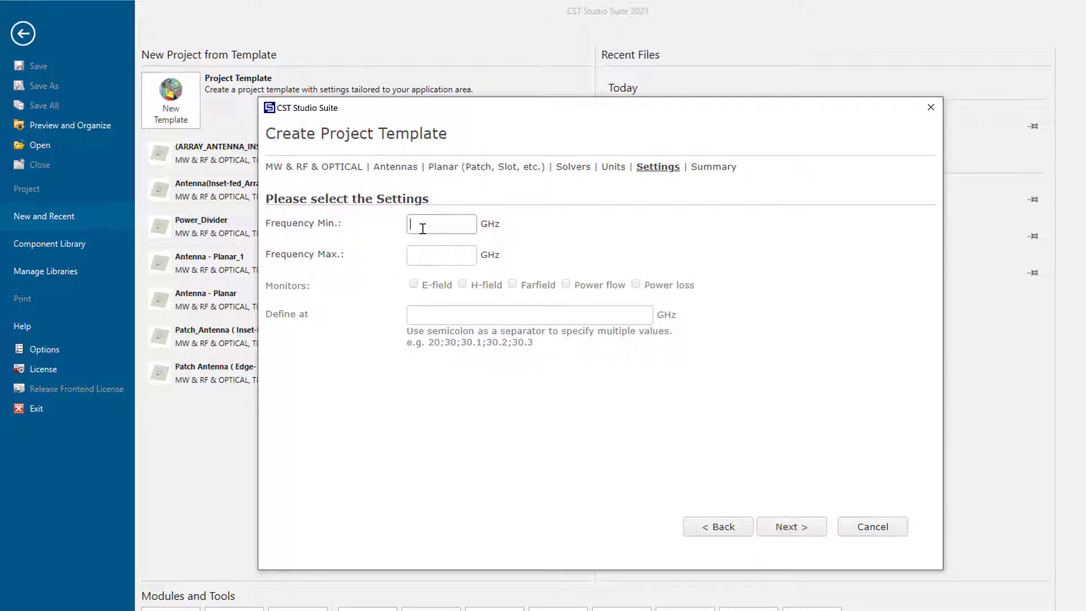
text(1)
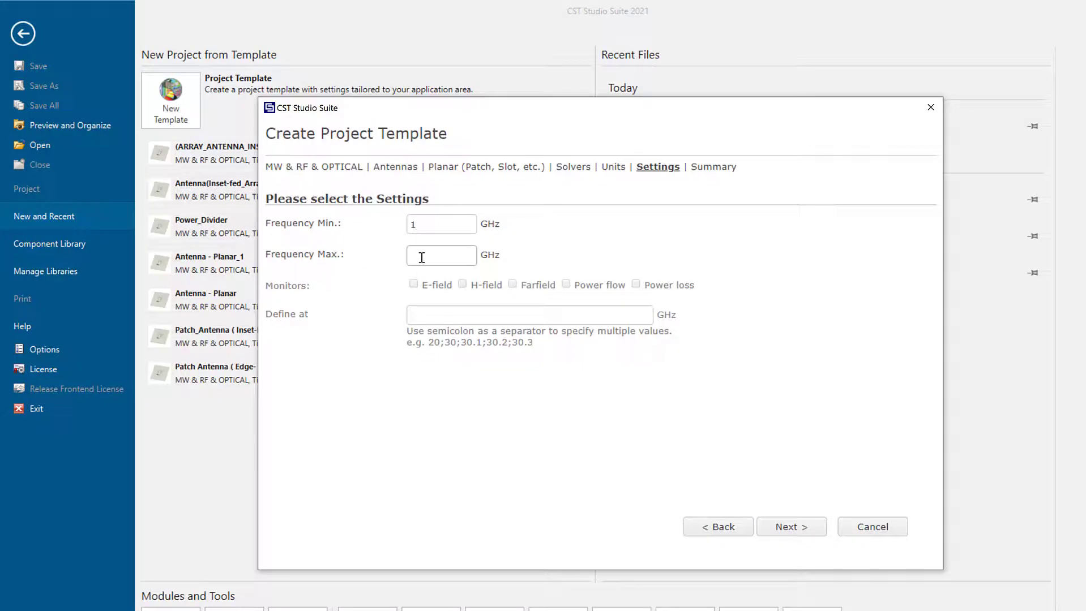
click(422, 257)
text(4)
click(414, 284)
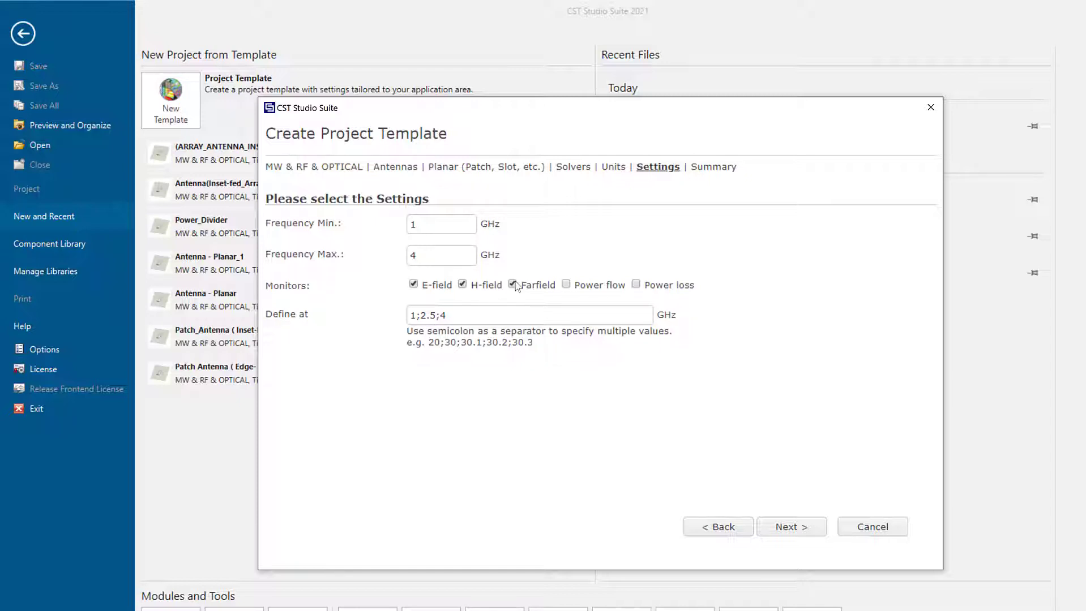
click(783, 529)
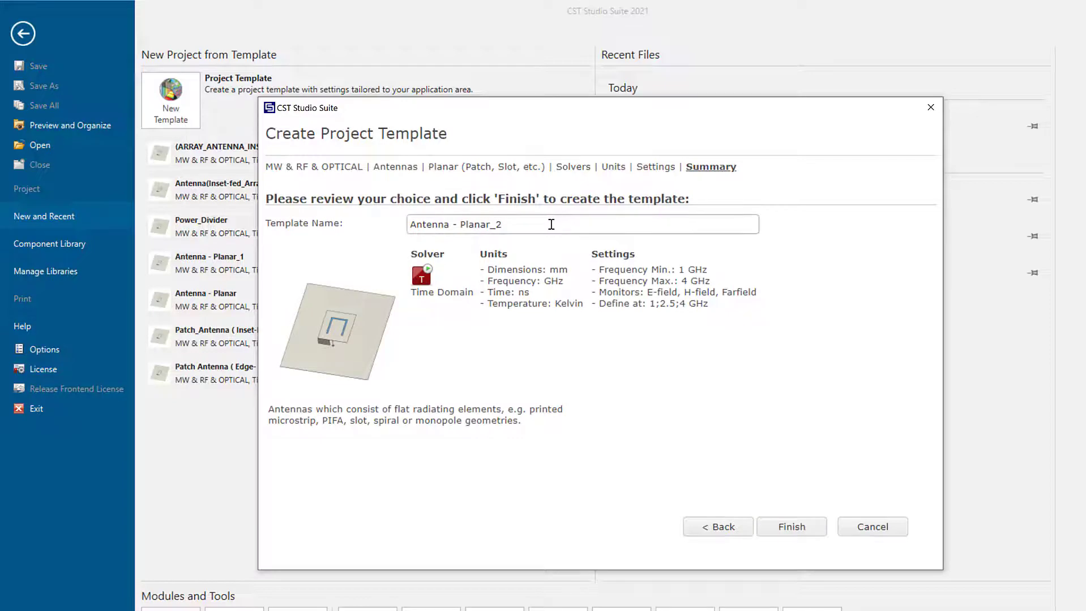
- Name the template Patch_Antenna(INSET-FED) and finish to create the project
key(BackSpace)
key(BackSpace)
key(BackSpace)
key(BackSpace)
key(BackSpace)
key(BackSpace)
key(BackSpace)
key(BackSpace)
key(BackSpace)
key(BackSpace)
key(BackSpace)
key(BackSpace)
key(BackSpace)
key(BackSpace)
key(BackSpace)
key(BackSpace)
key(BackSpace)
text(Patch_Antenna(INSET-)
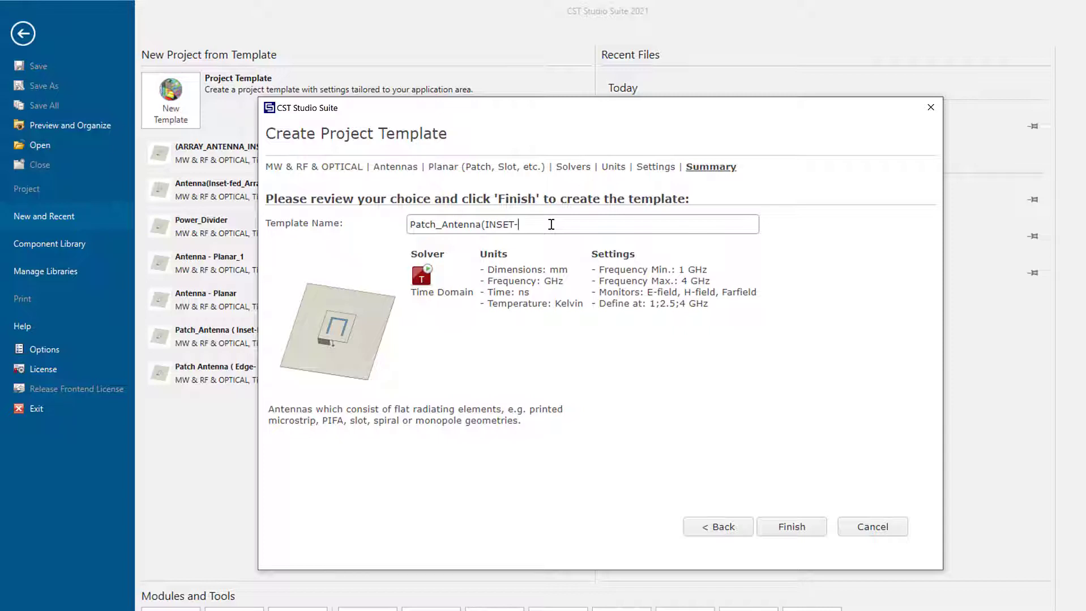
text(FED))
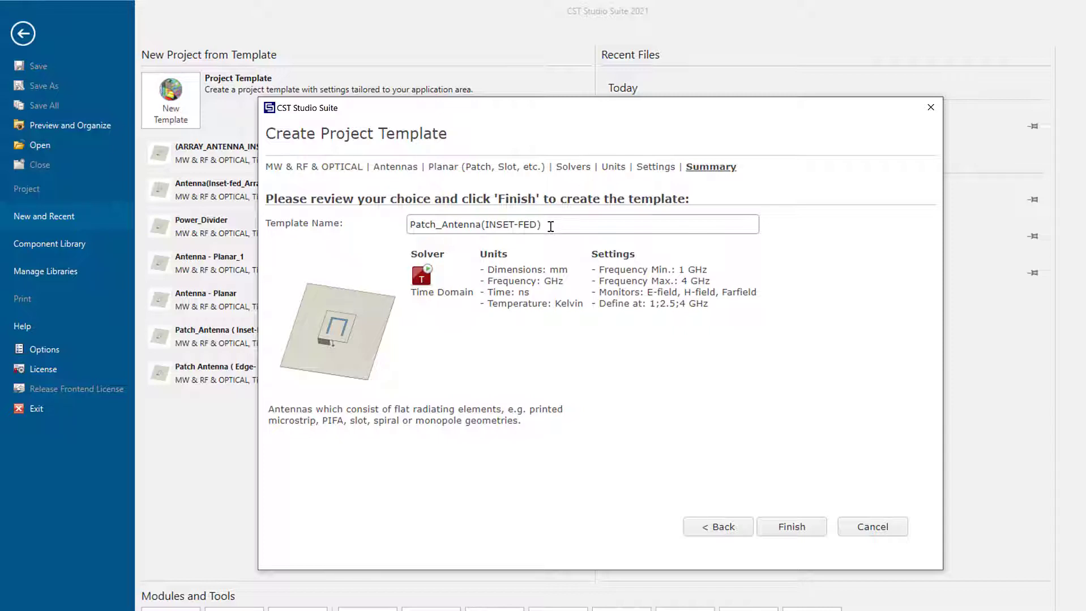
click(803, 534)
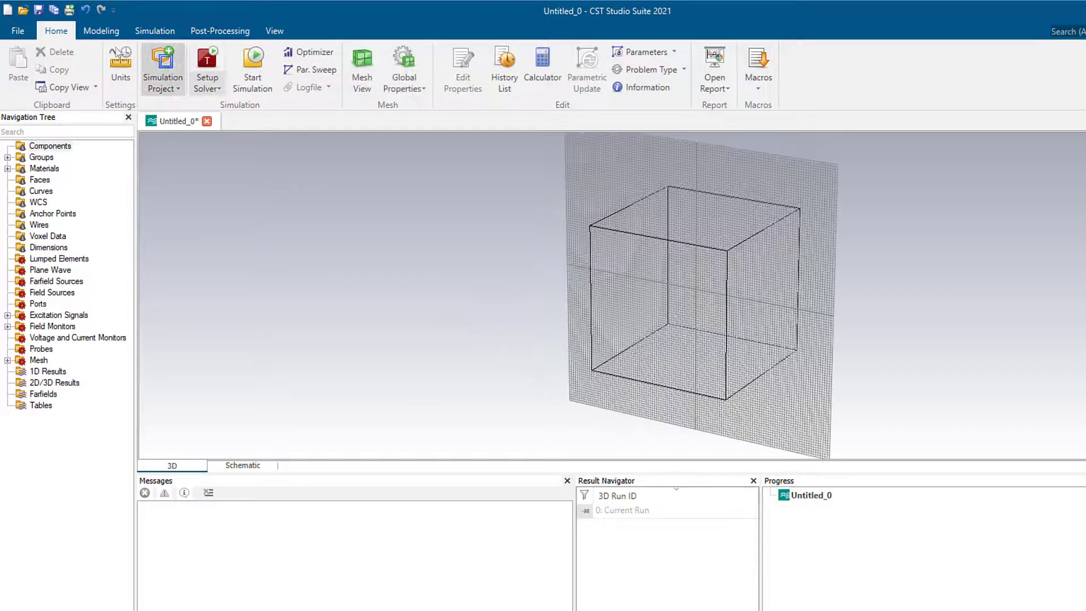
- Save the project to the Desktop as INSET-FED_PATCH_ANTENNA
click(38, 10)
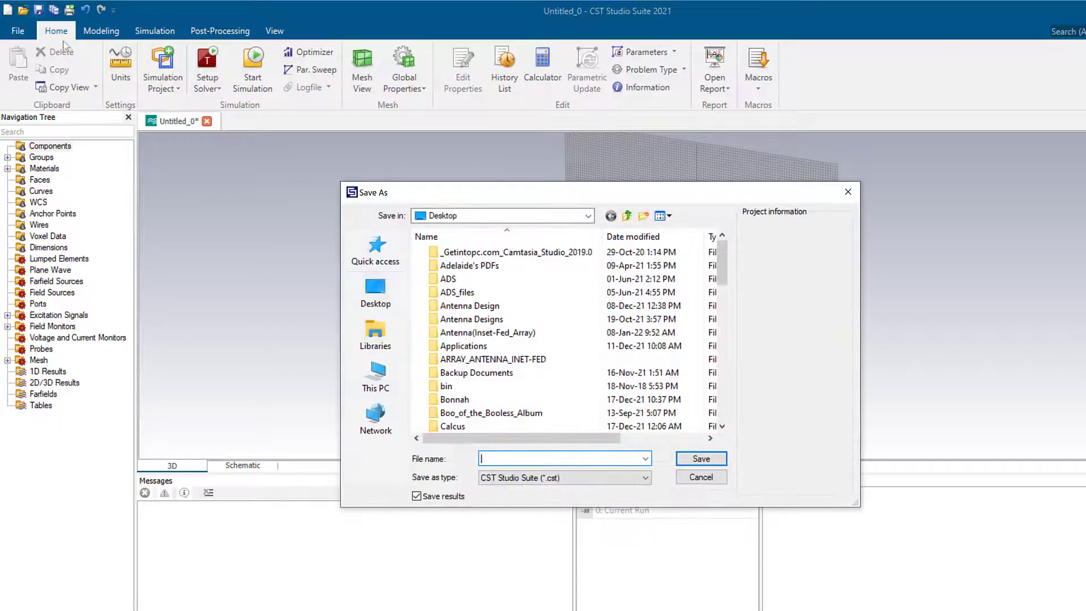
text(I)
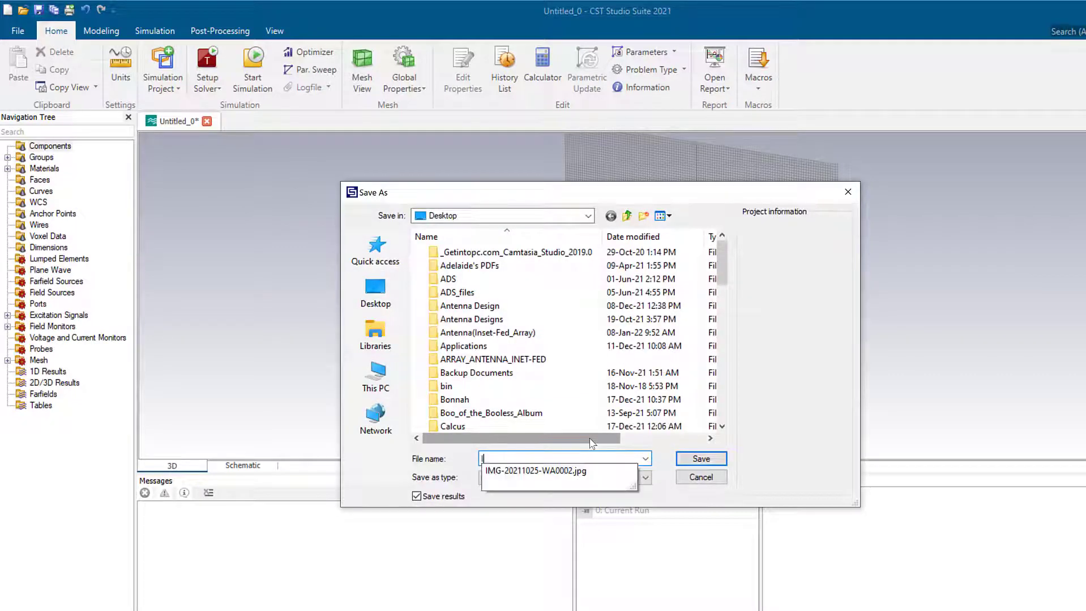
text(NSET-FED_PATCH_ANTENNA)
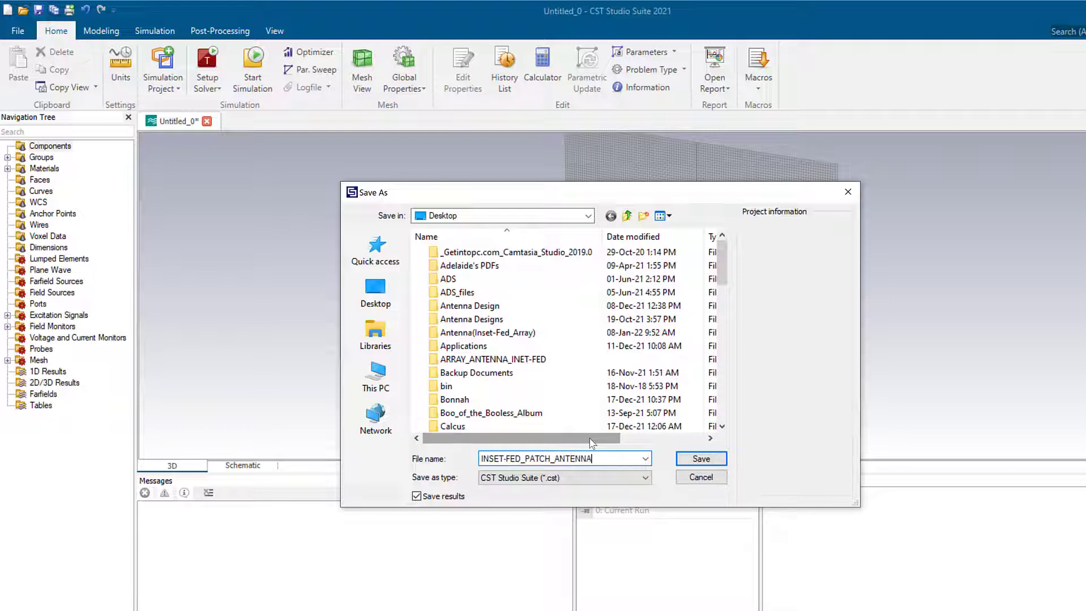
click(375, 292)
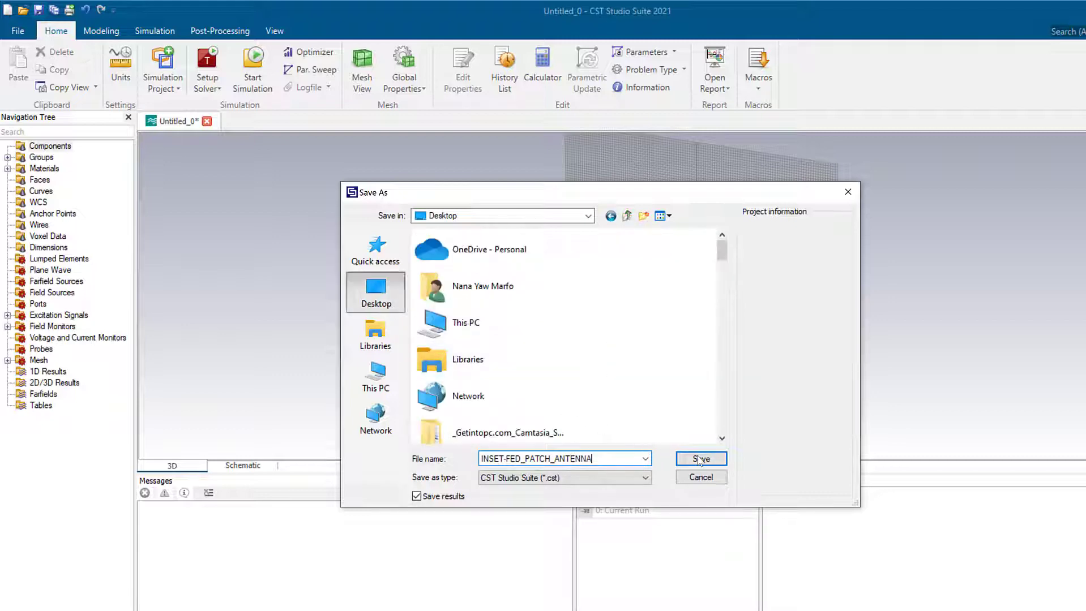
click(701, 459)
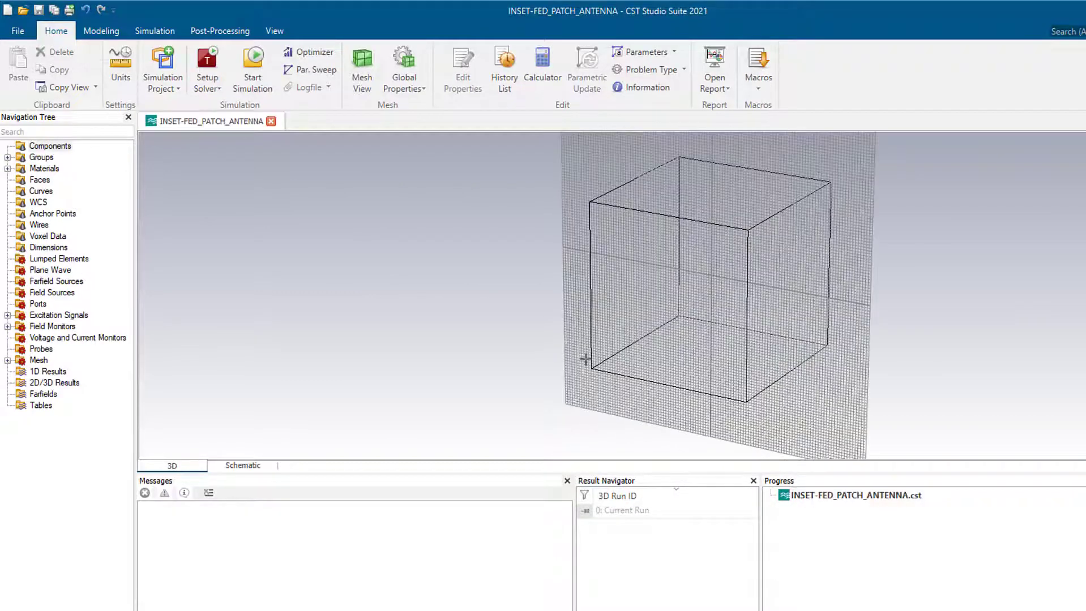
- Hide the bounding box and the working-plane grid
click(278, 33)
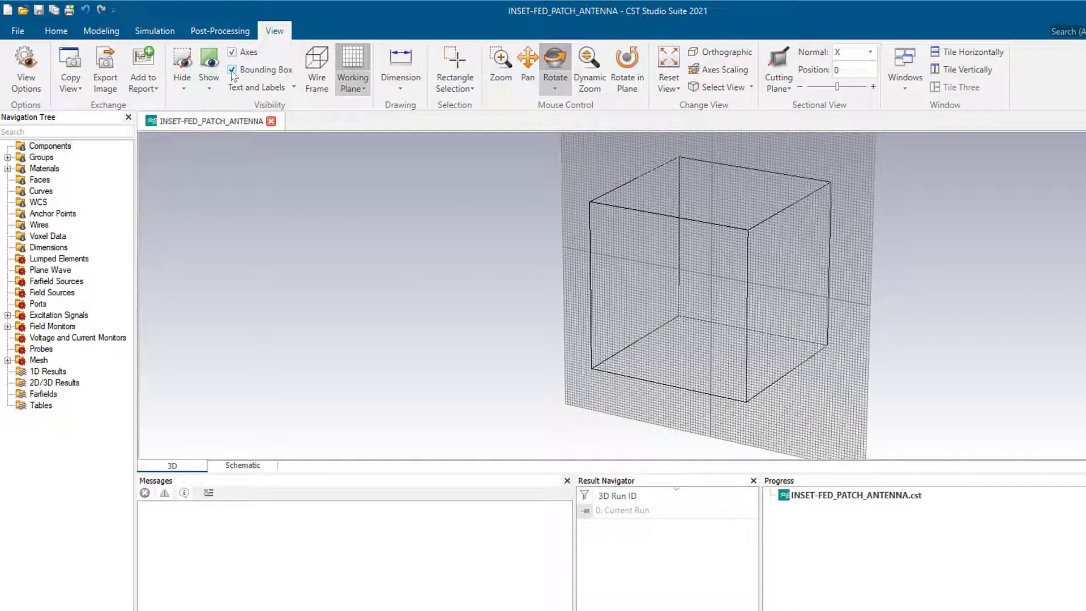
click(232, 70)
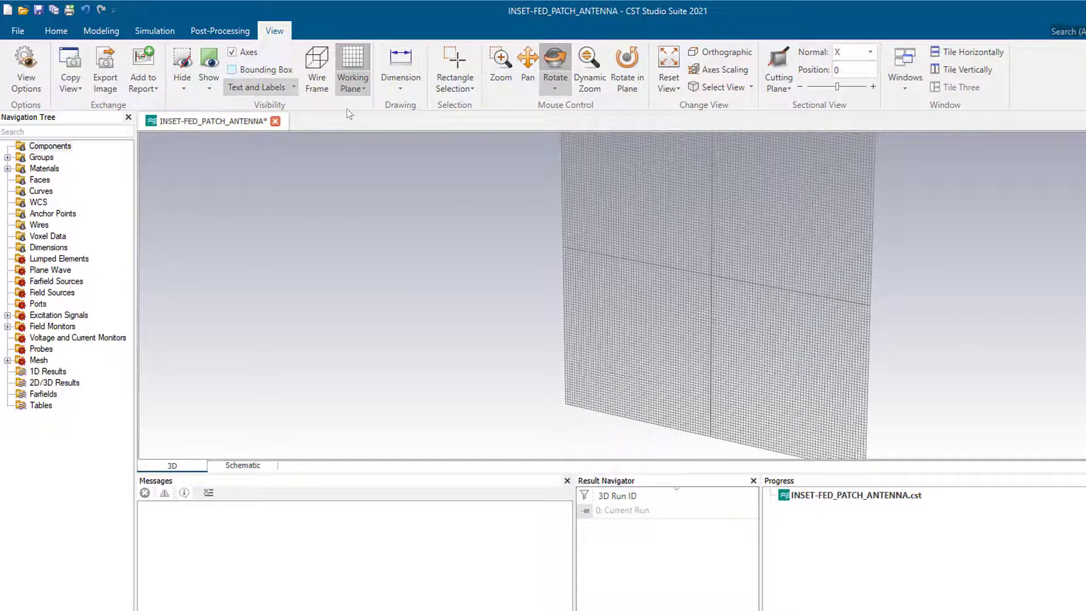
click(352, 64)
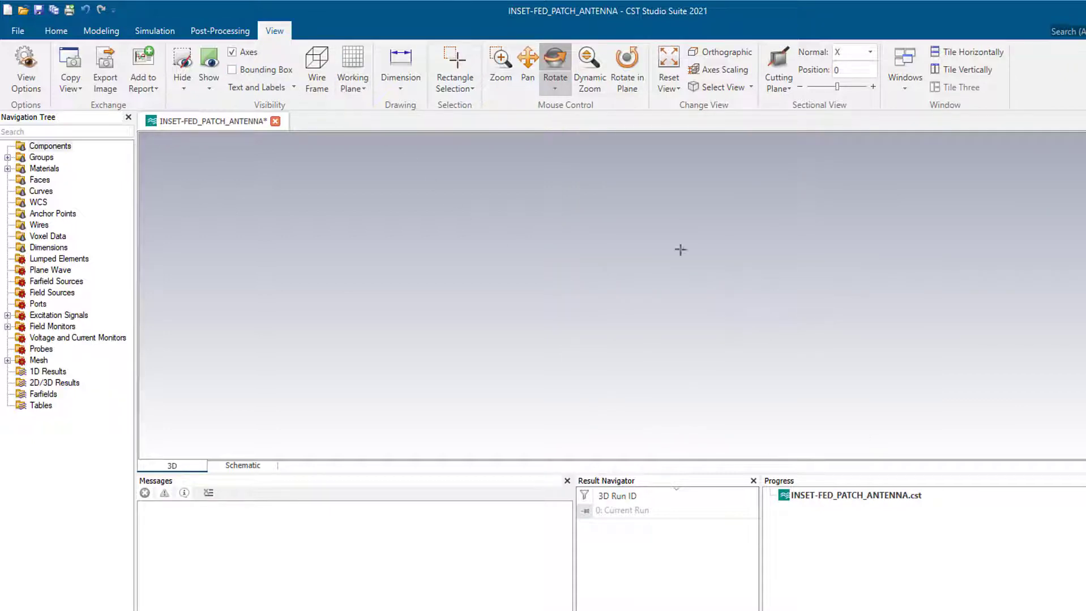
- Activate the local coordinate system from the Modeling tools
click(61, 36)
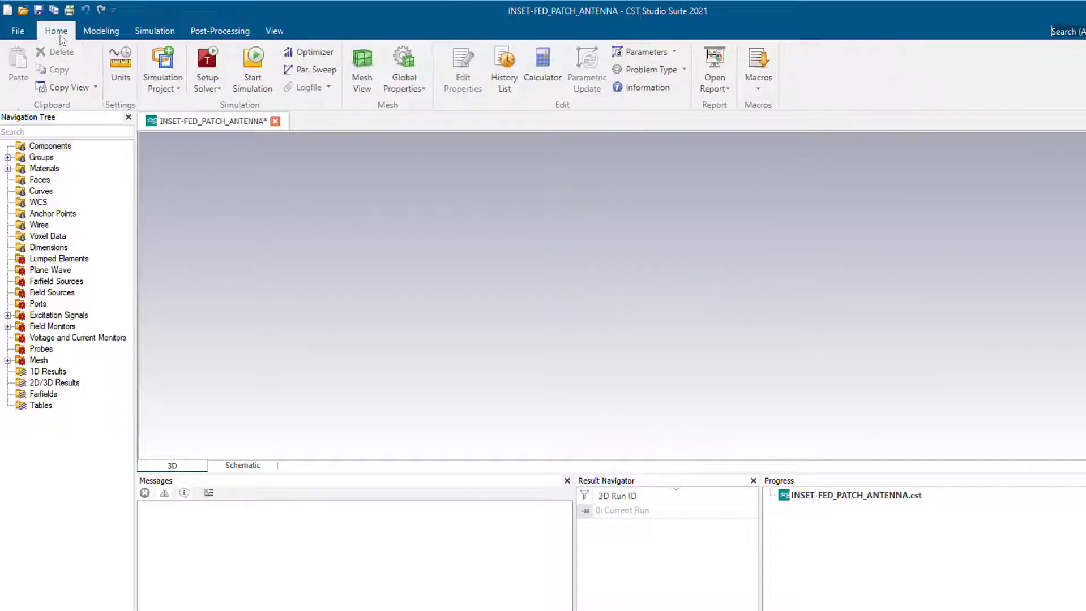
click(101, 31)
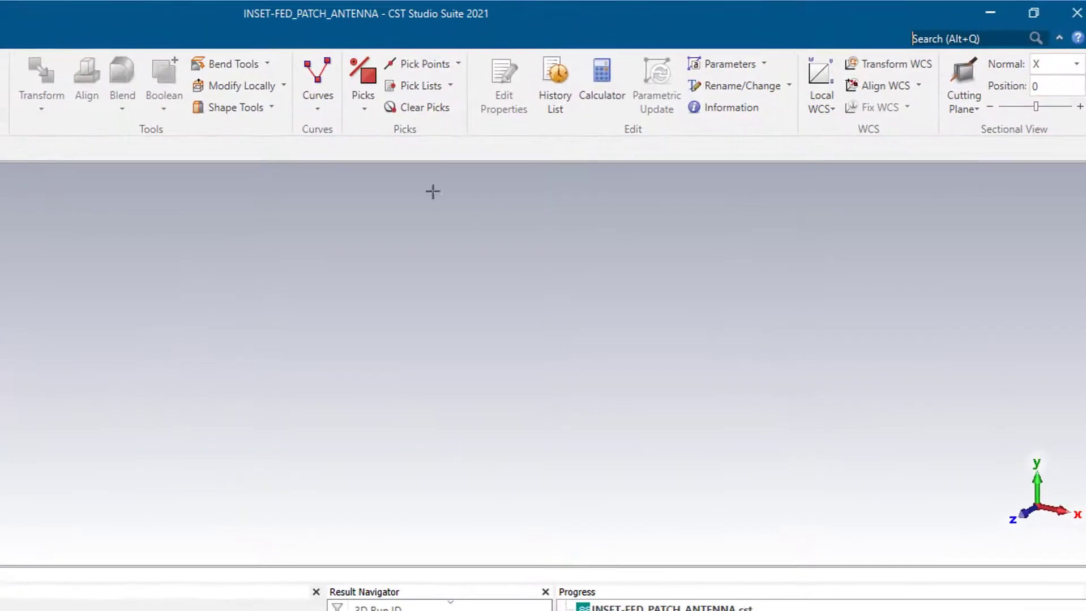
click(817, 75)
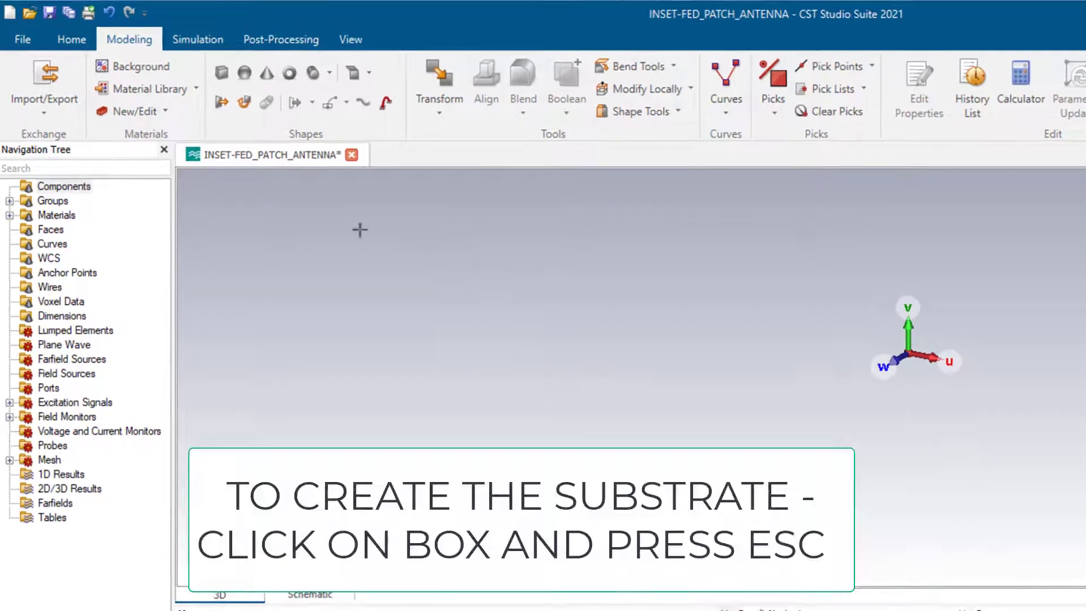
- Start a new brick in the Brick dialog and name it SUBSTRATE
click(221, 74)
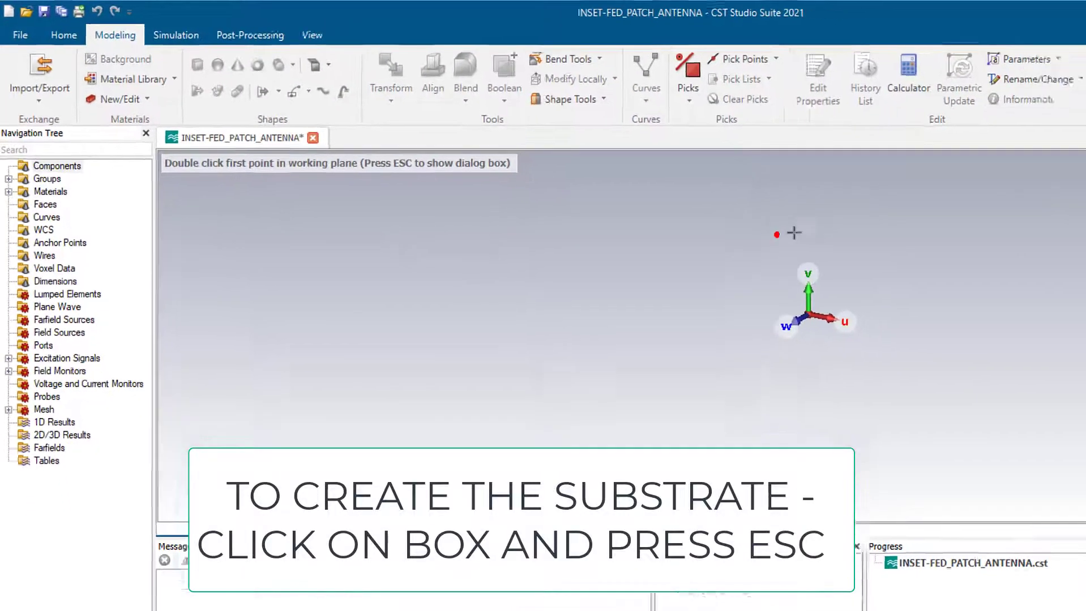
key(Escape)
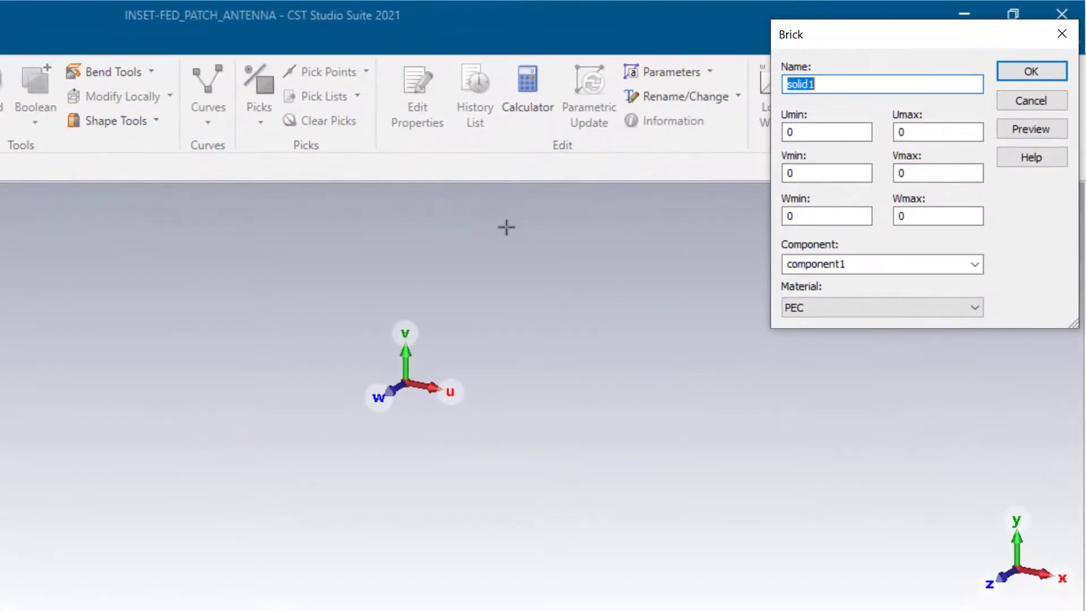
key(BackSpace)
text(SUBSTRATE)
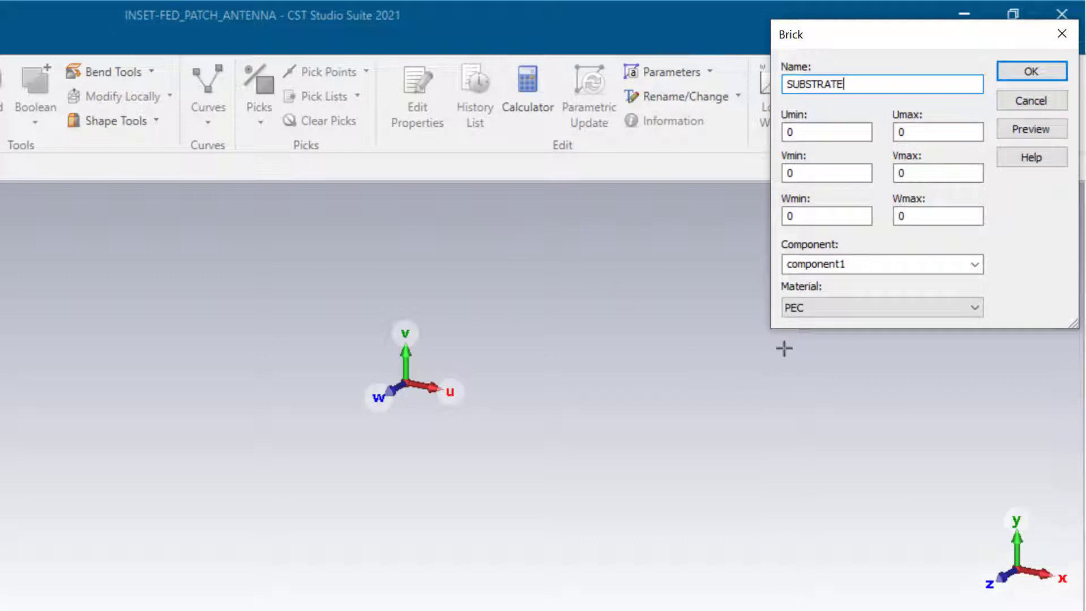
- Load FR-4 (lossy) from the material library as the brick's material
click(826, 313)
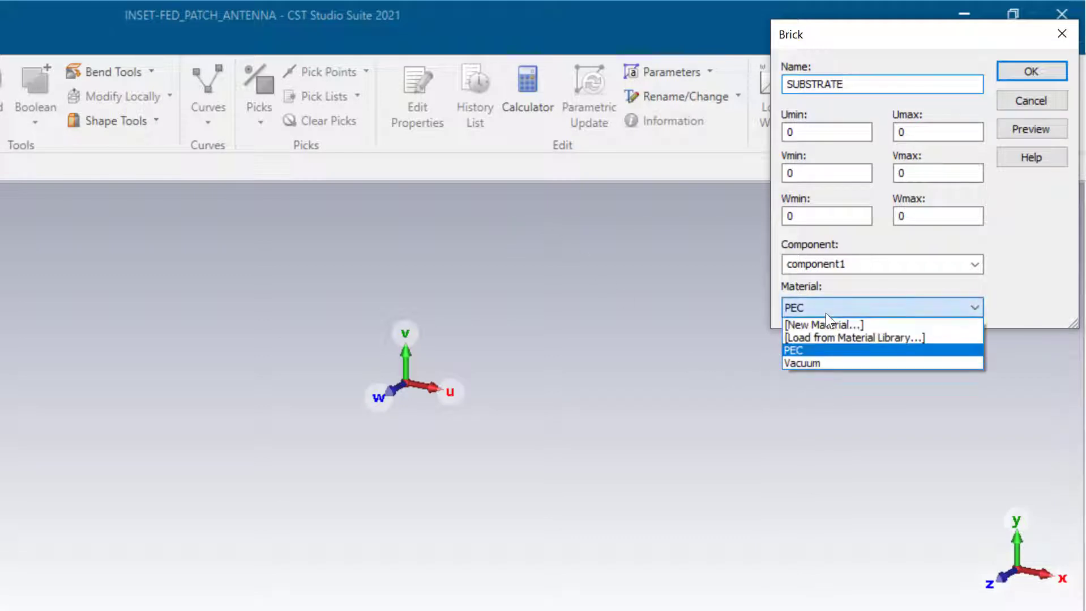
click(845, 340)
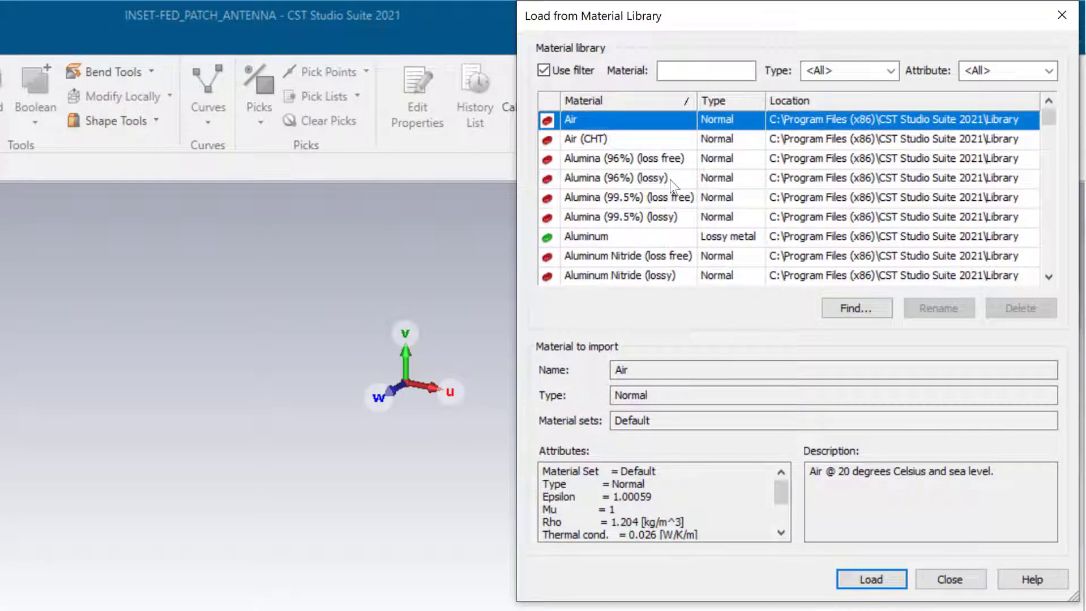
click(684, 73)
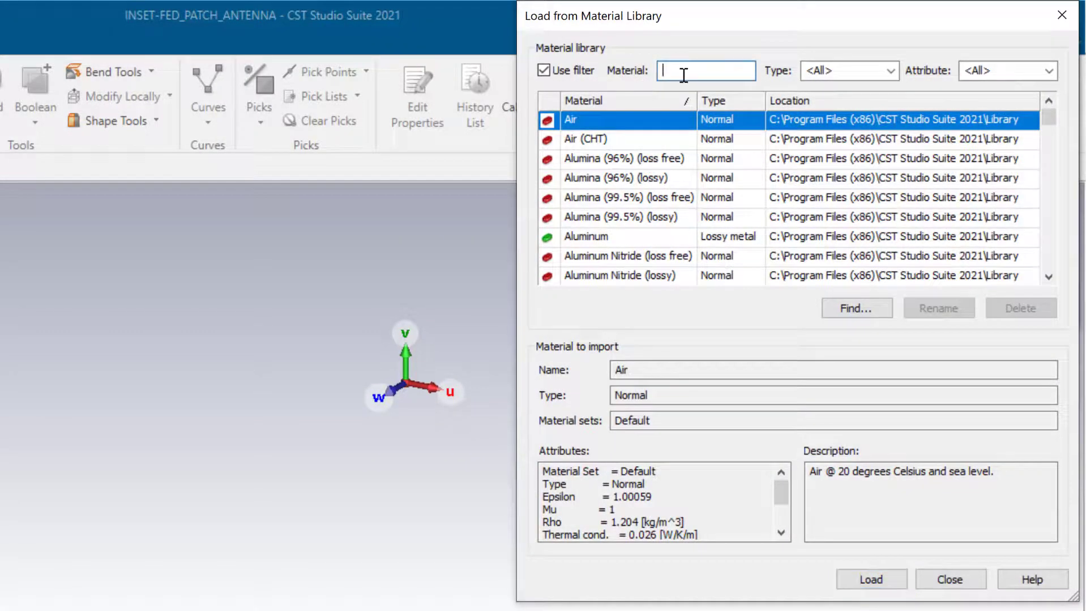
text(FR-4)
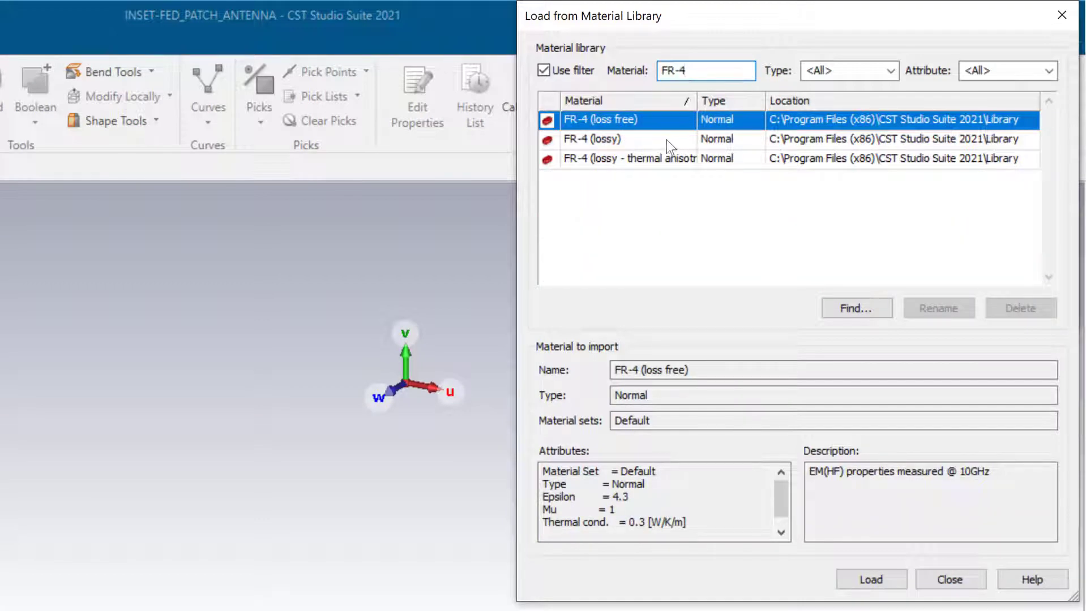
click(657, 140)
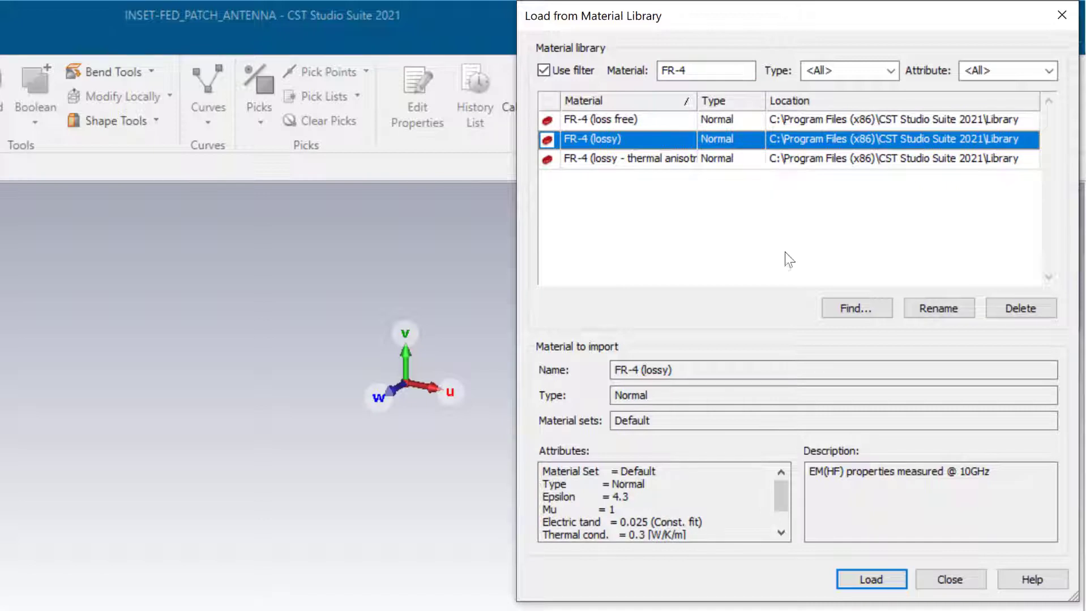
click(874, 579)
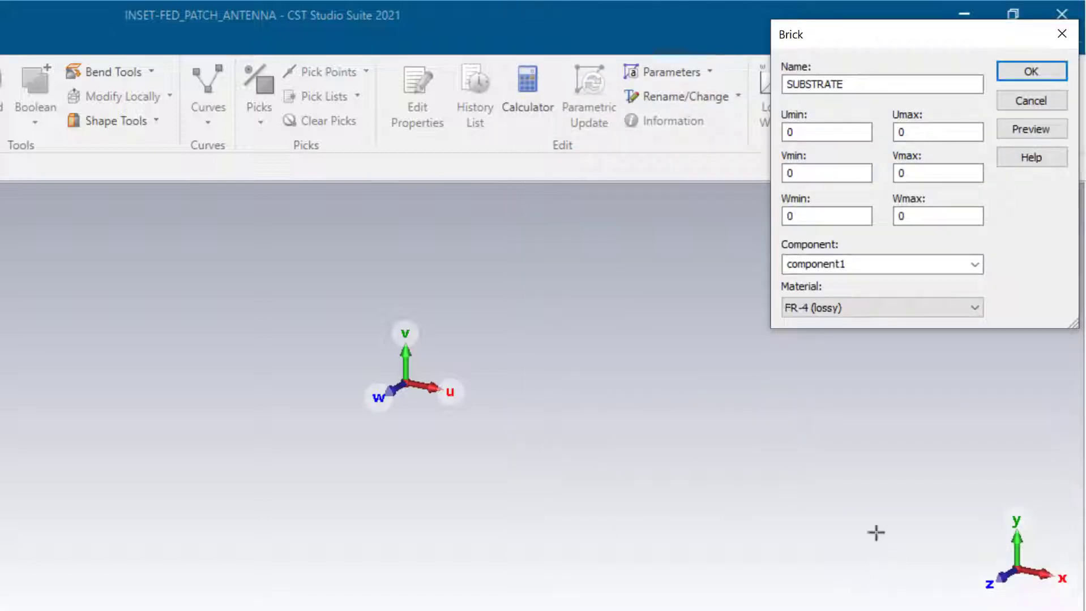
- Set the brick bounds to U -SL/2..SL/2, V 0..1.6, W -SW/2..SW/2 and confirm
double_click(812, 130)
key(BackSpace)
text(-SL/2)
click(918, 127)
text(SL/2)
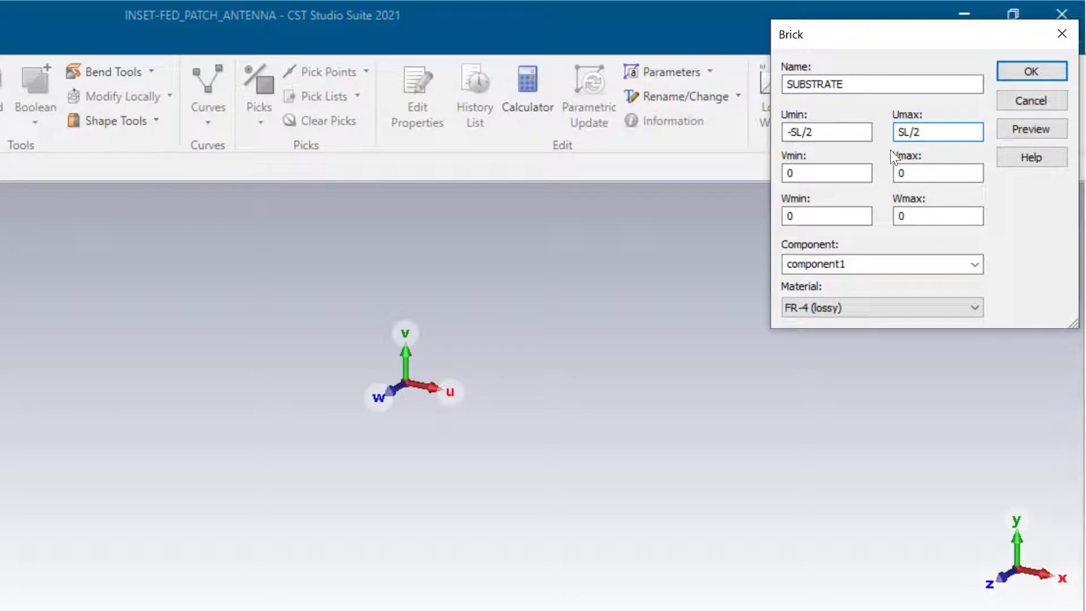
click(915, 174)
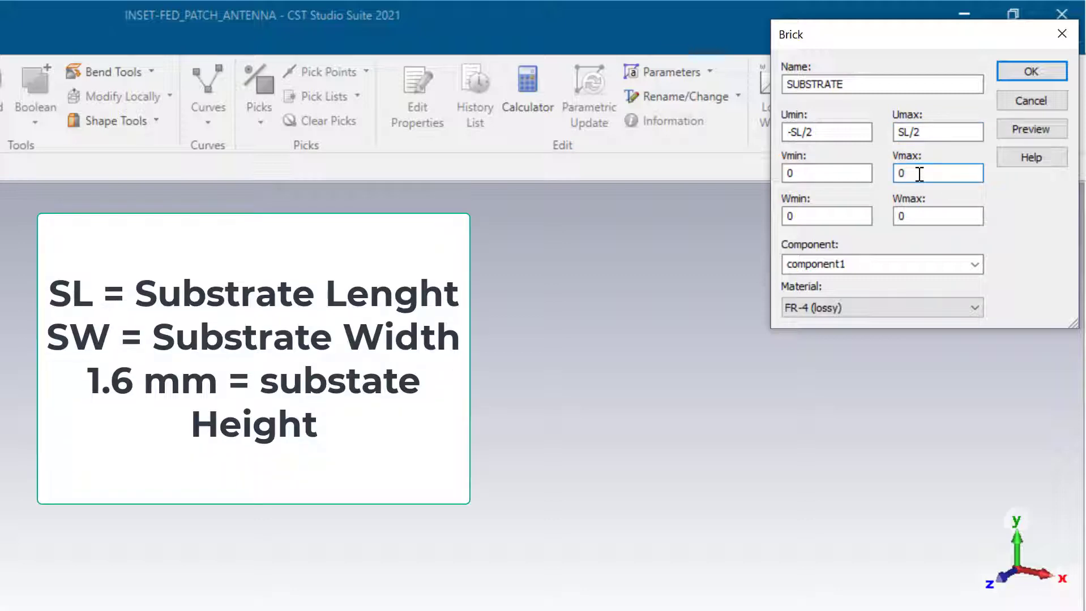
key(BackSpace)
text(1.6)
click(856, 217)
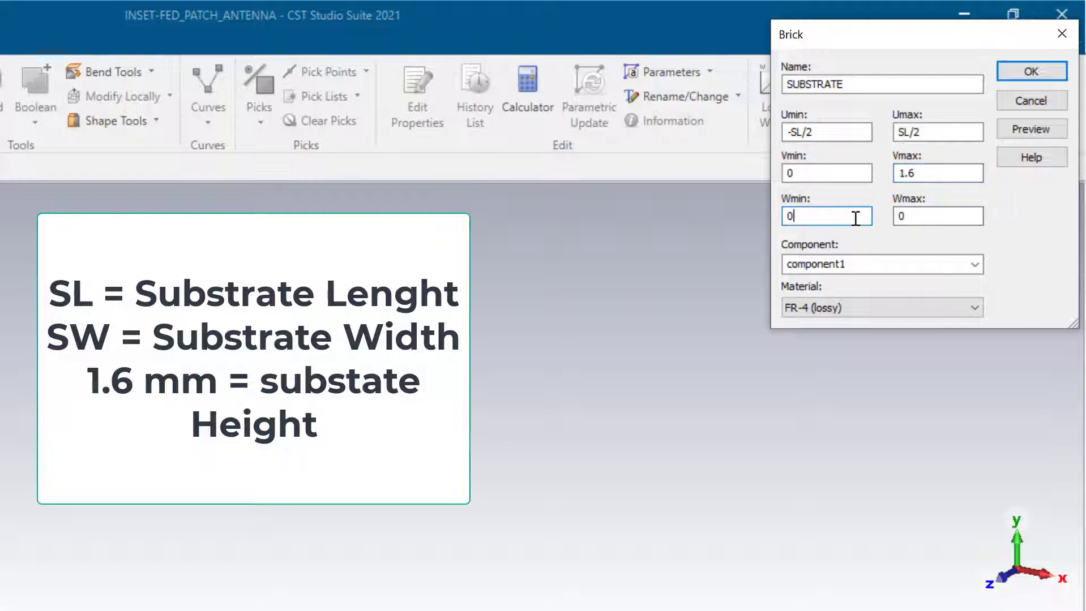
key(BackSpace)
text(-SW/2)
click(955, 215)
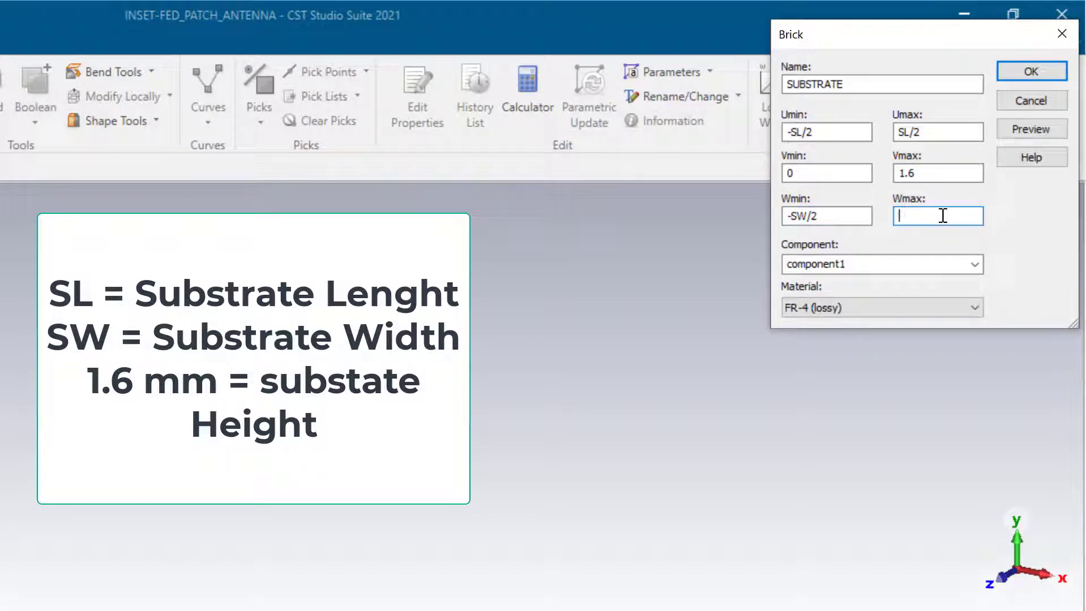
text(SW/2)
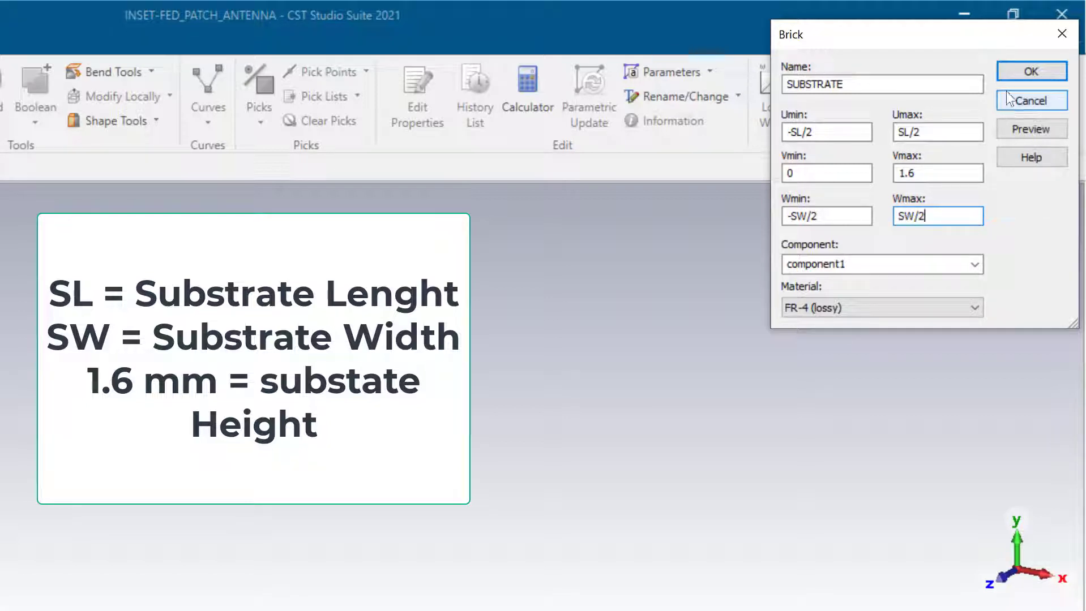
click(1031, 71)
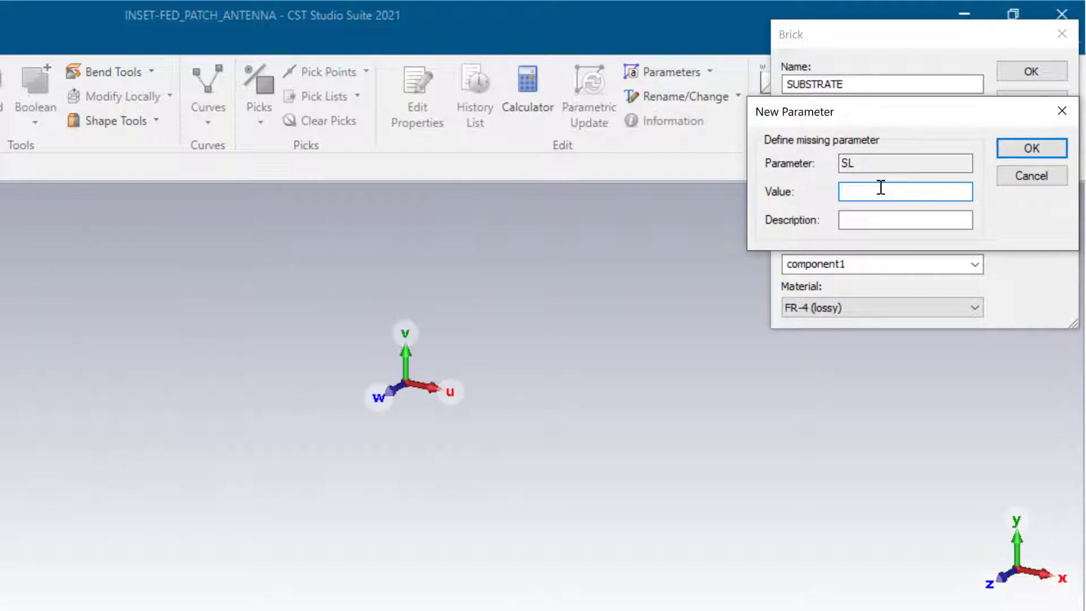
- Define the new parameters SL = 50 and SW = 50
text(50)
key(Return)
text(50)
key(Return)
key(Return)
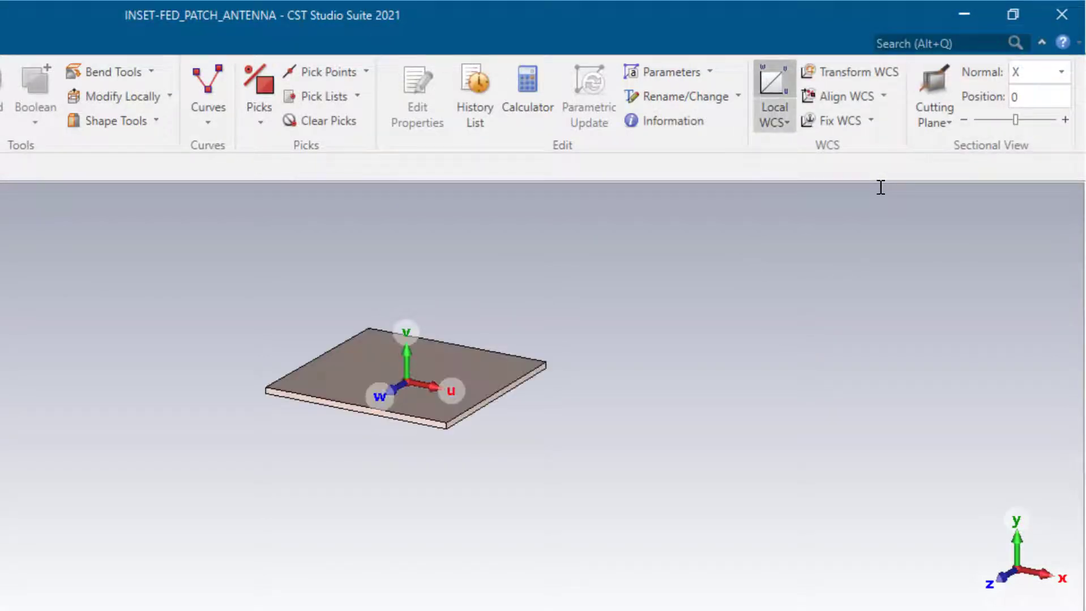
- Zoom, orbit and pan to view the substrate at an angle
scroll(410, 444, up, 3)
scroll(488, 360, up, 3)
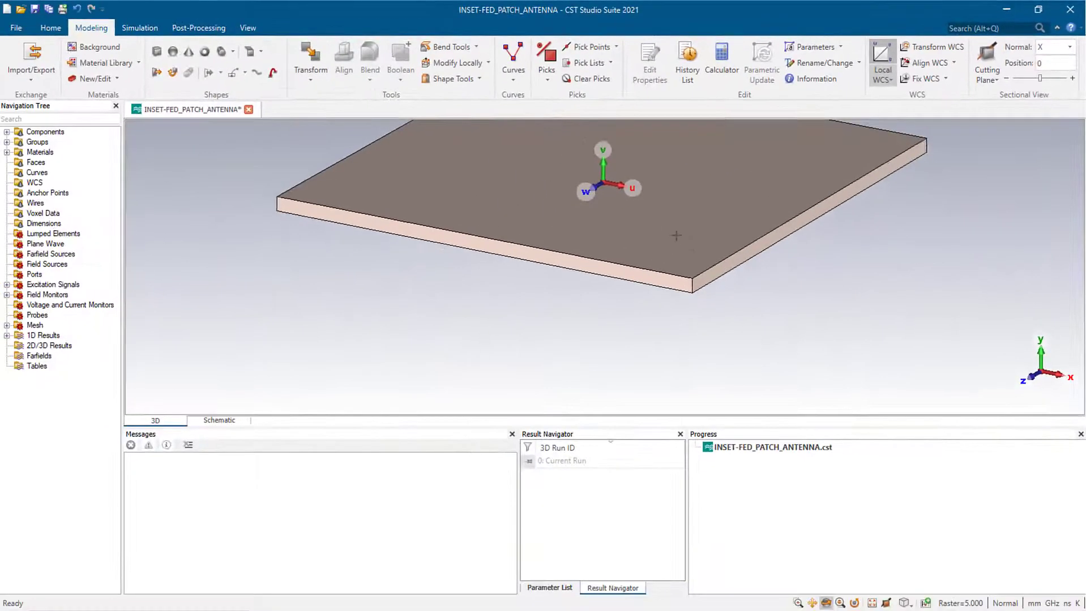
scroll(676, 236, down, 3)
drag(612, 272, 753, 291)
scroll(657, 252, down, 5)
drag(573, 265, 623, 310)
scroll(613, 310, up, 7)
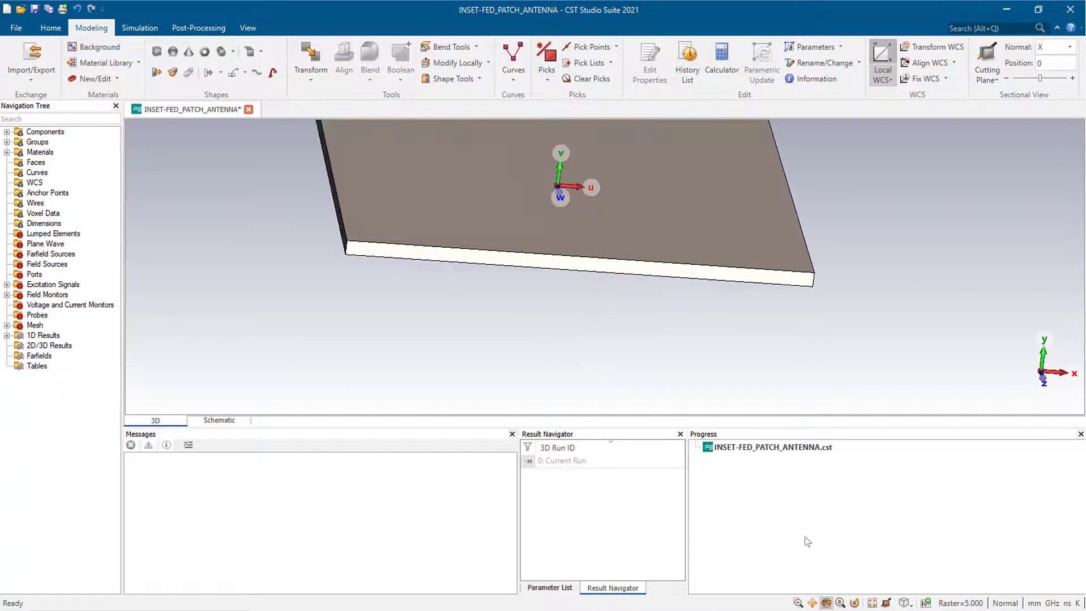
click(812, 603)
drag(399, 260, 452, 322)
scroll(476, 307, up, 3)
scroll(508, 305, down, 4)
drag(533, 323, 488, 305)
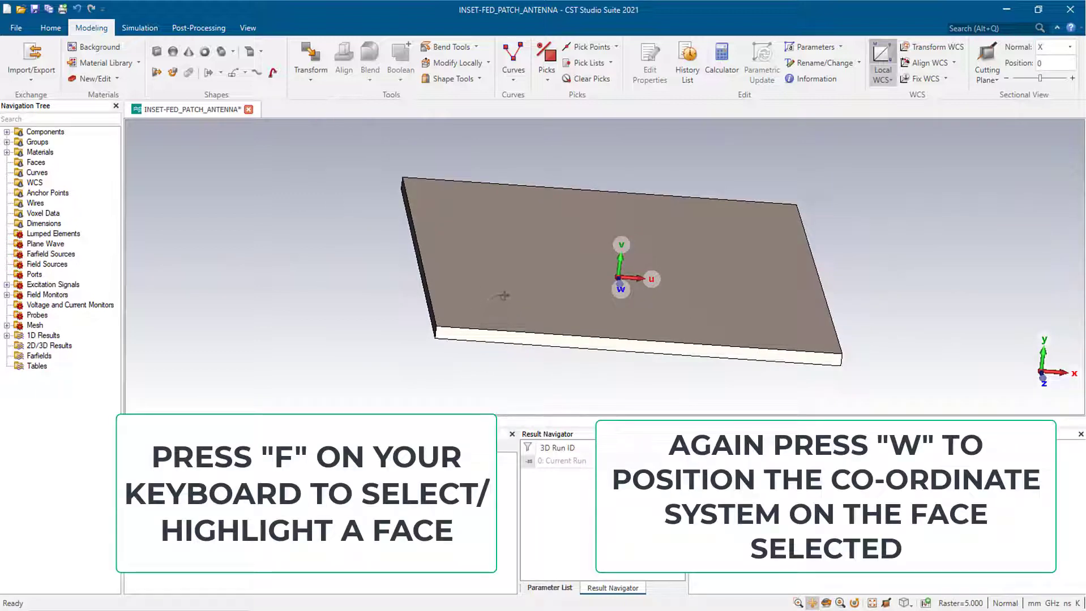
- Pick the substrate's top face and align the local coordinate system to it
key(f)
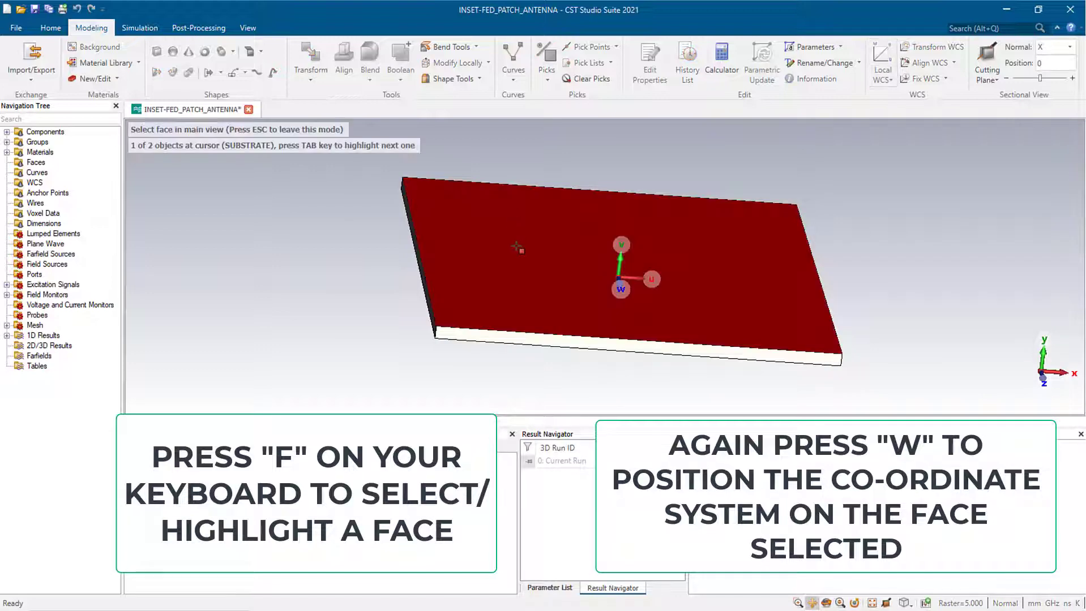
double_click(520, 249)
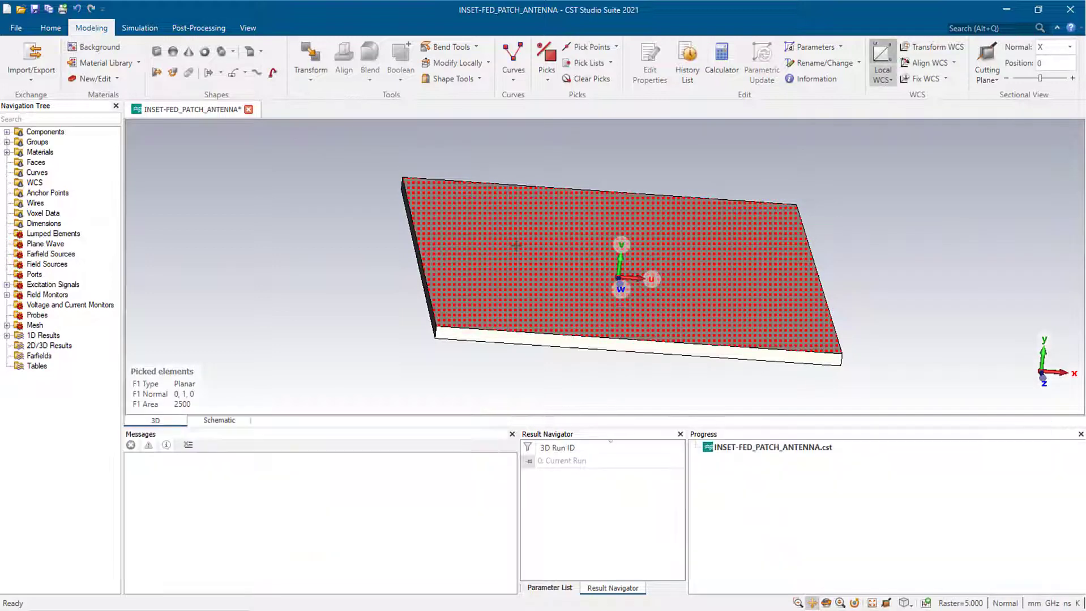
key(w)
scroll(552, 292, up, 5)
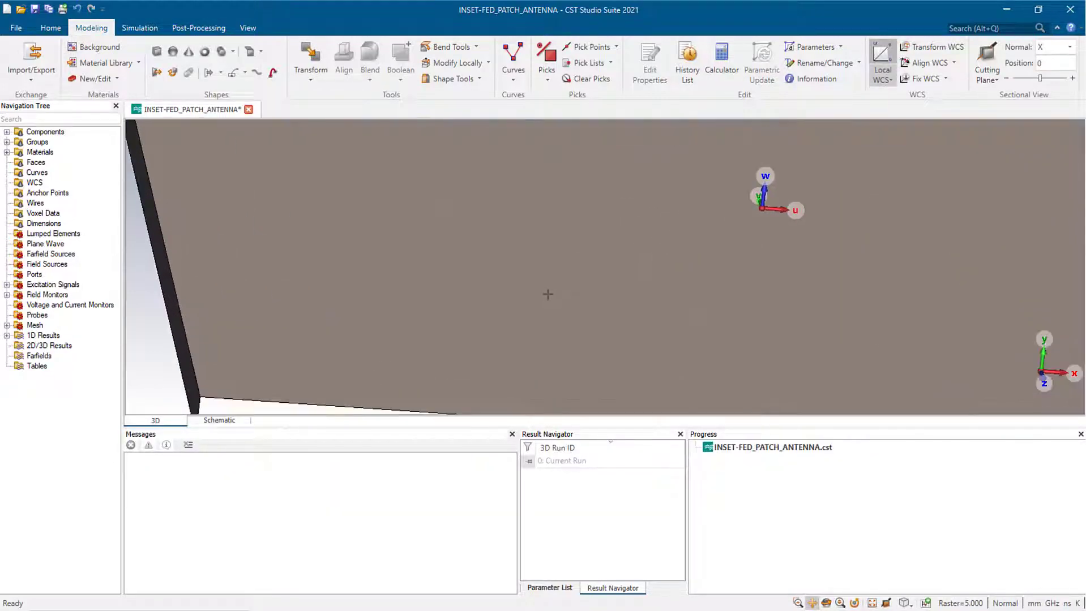
scroll(547, 295, down, 4)
drag(568, 355, 581, 381)
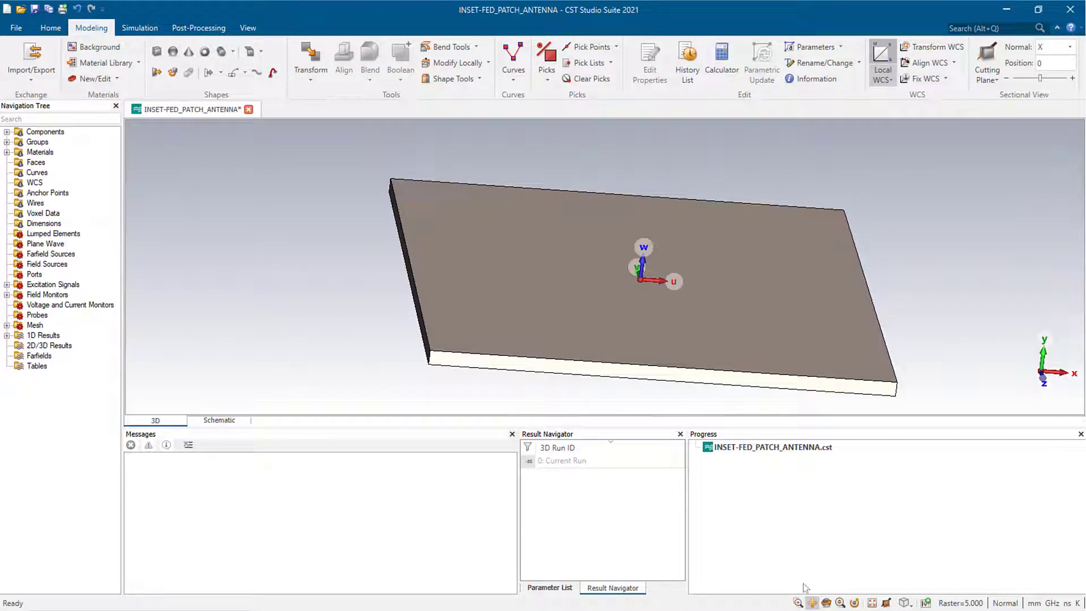
click(826, 603)
drag(592, 367, 583, 274)
scroll(583, 274, up, 5)
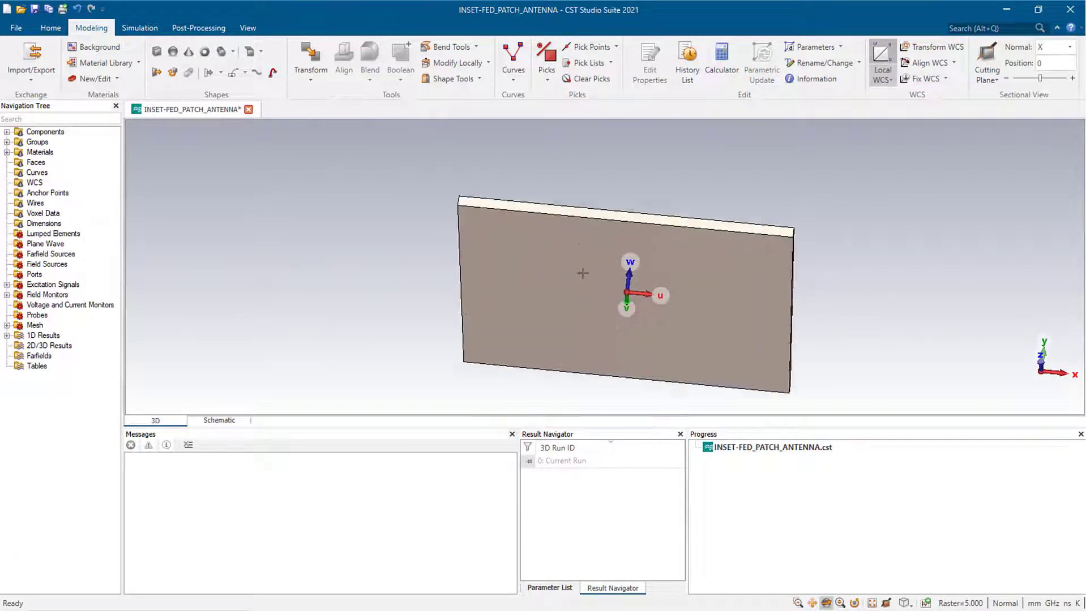
- Extrude the substrate's large face into a solid named GROUND, 0.035 high
key(f)
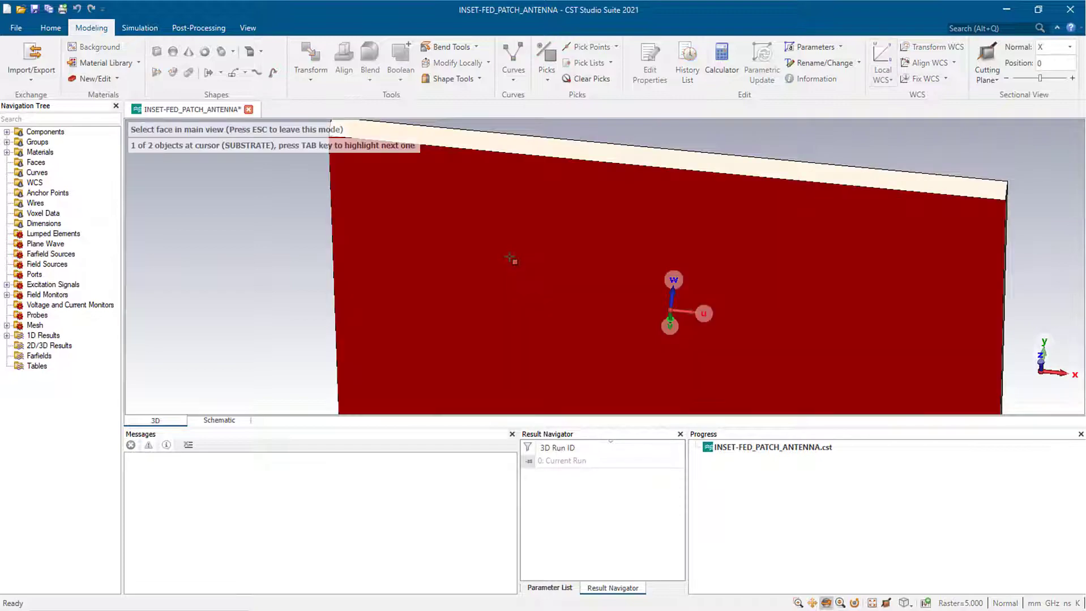
double_click(511, 258)
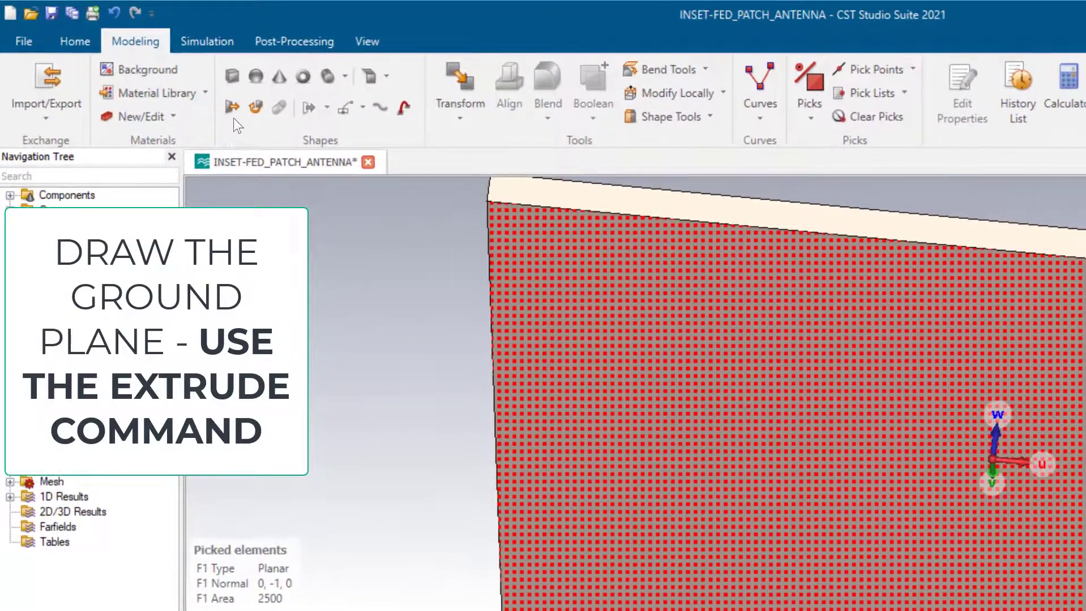
click(231, 112)
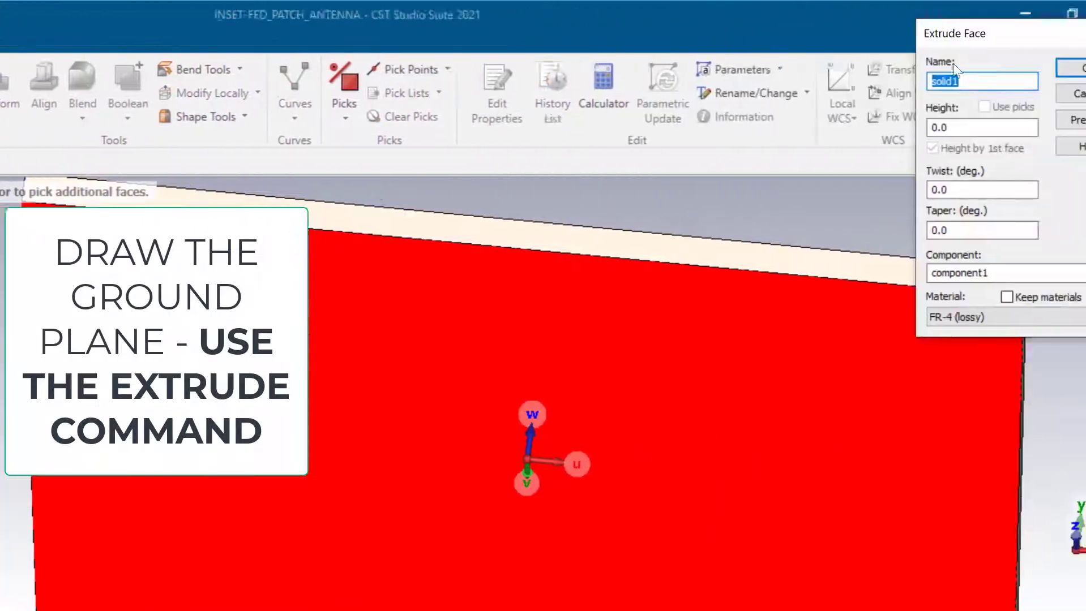
key(BackSpace)
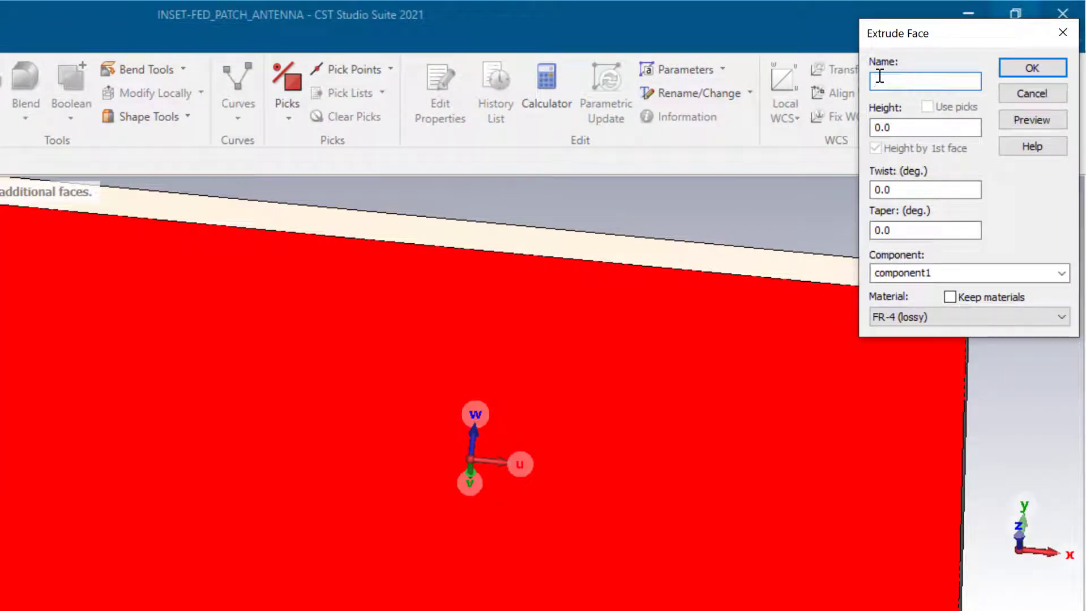
text(GROUND)
click(906, 133)
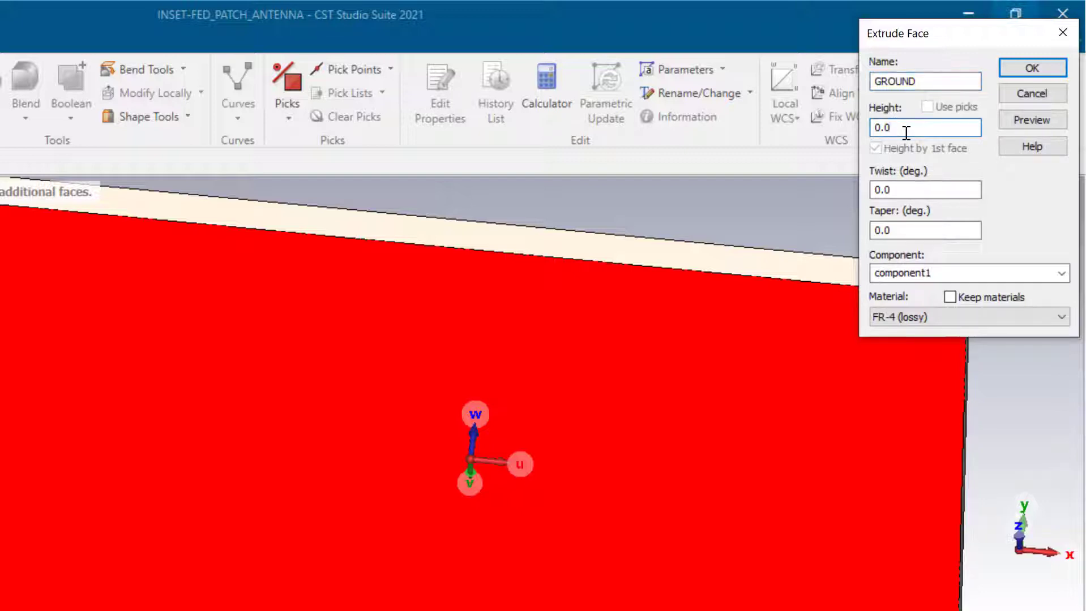
text(35)
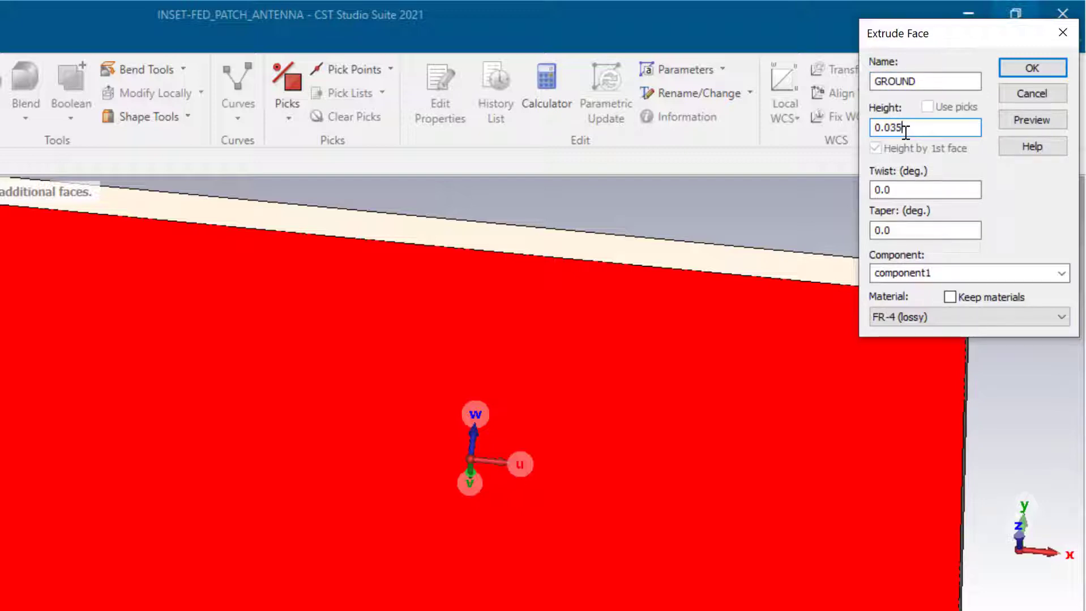
- Load Copper (annealed) from the material library as GROUND's material
click(940, 316)
click(933, 345)
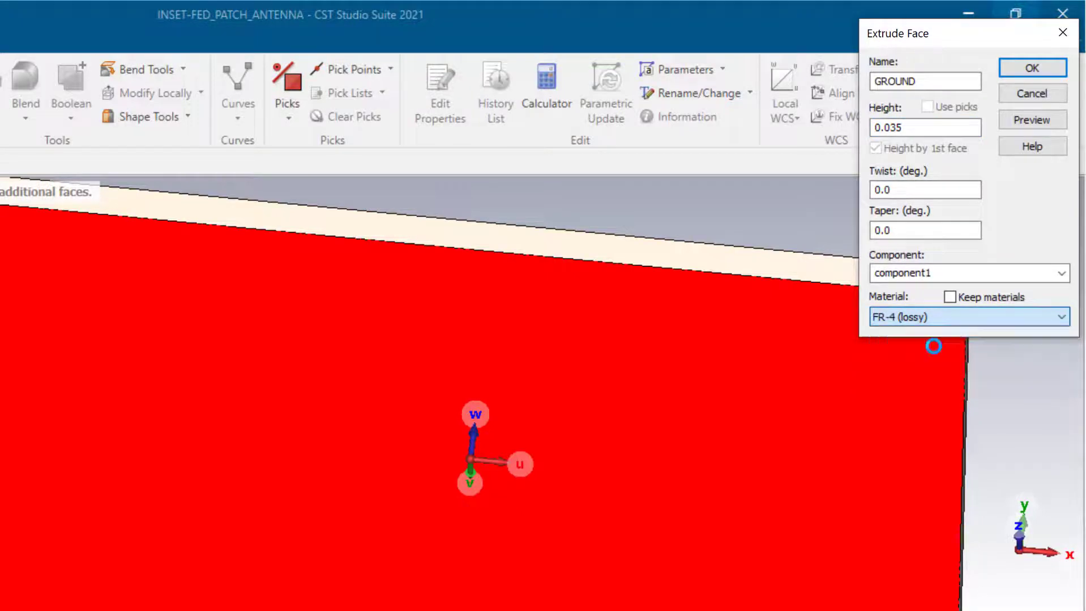
click(708, 67)
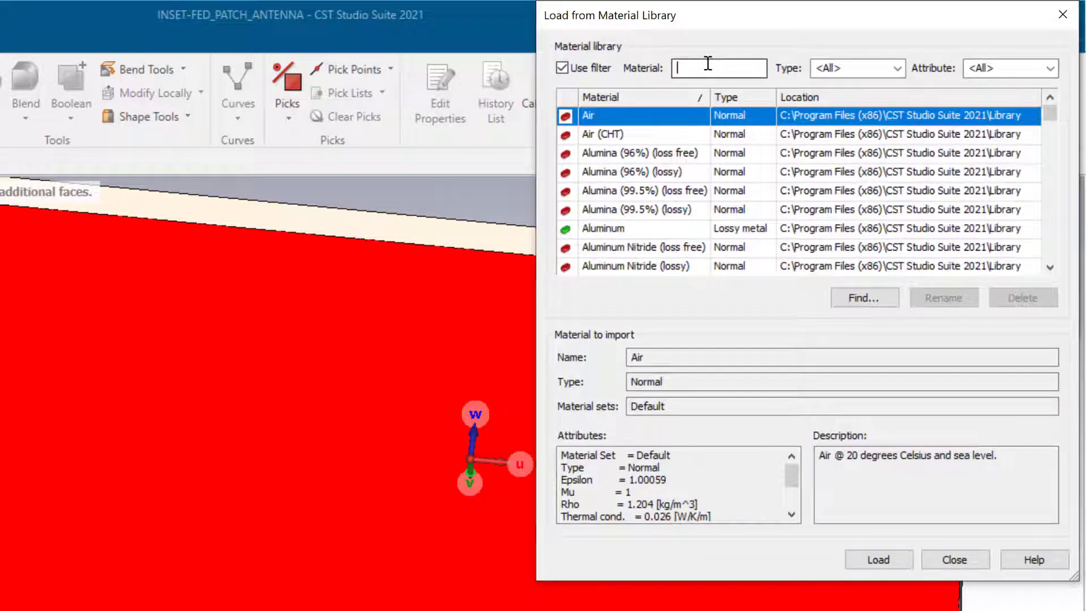
text(COP)
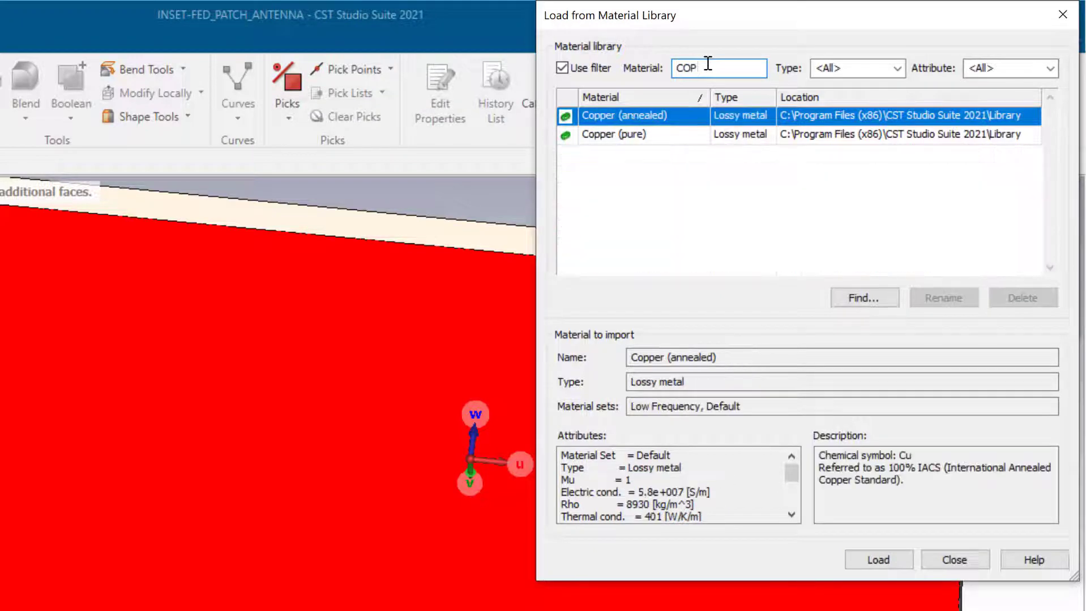
click(728, 116)
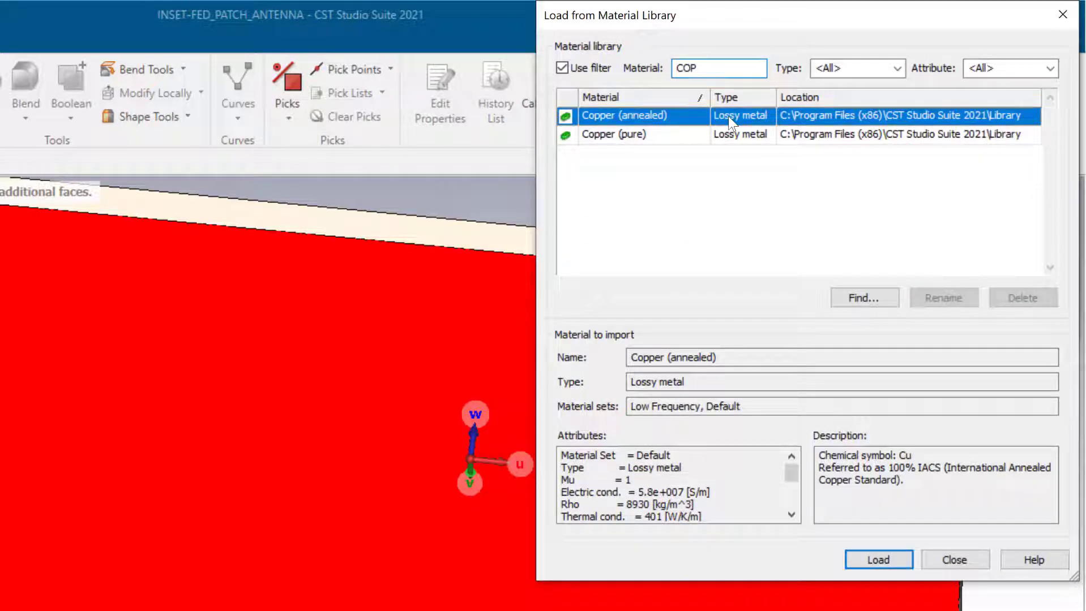
click(871, 560)
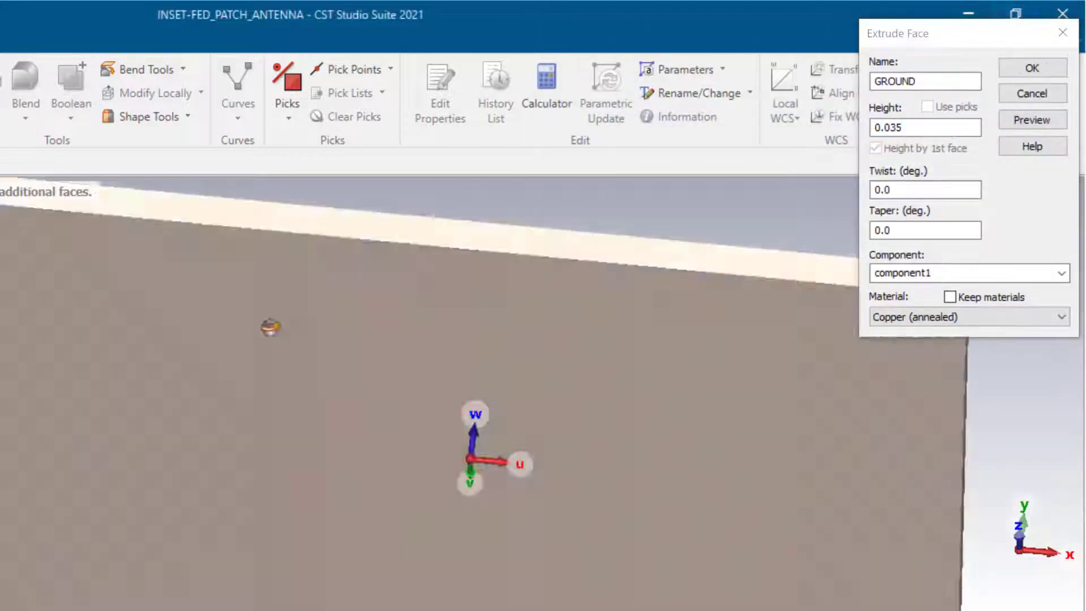
- Preview and confirm the 0.035-thick copper GROUND extrusion
middle_drag(271, 327, 255, 506)
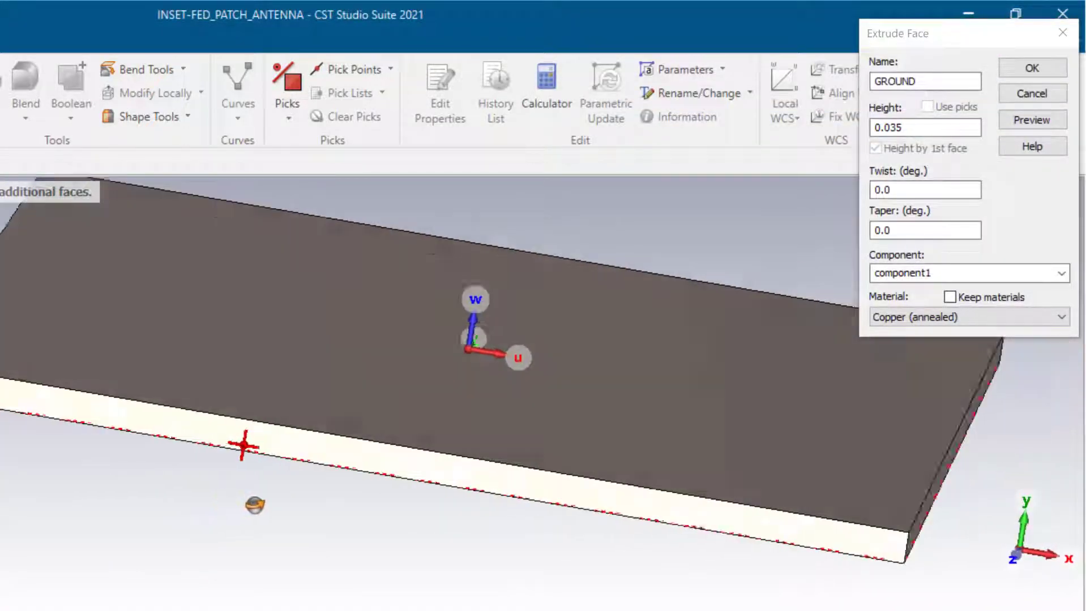
scroll(289, 468, up, 5)
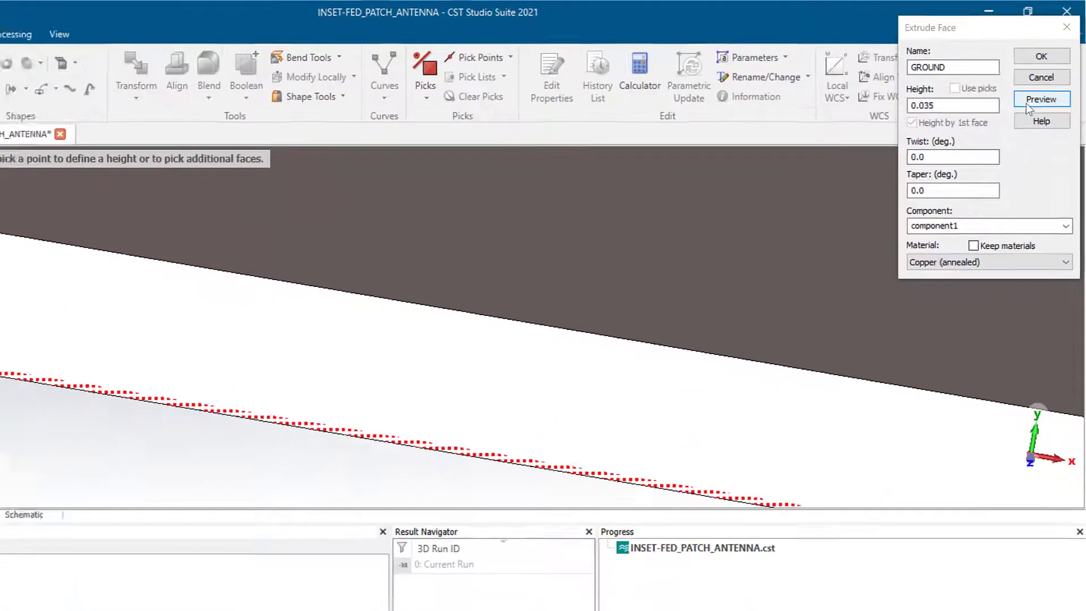
click(1031, 119)
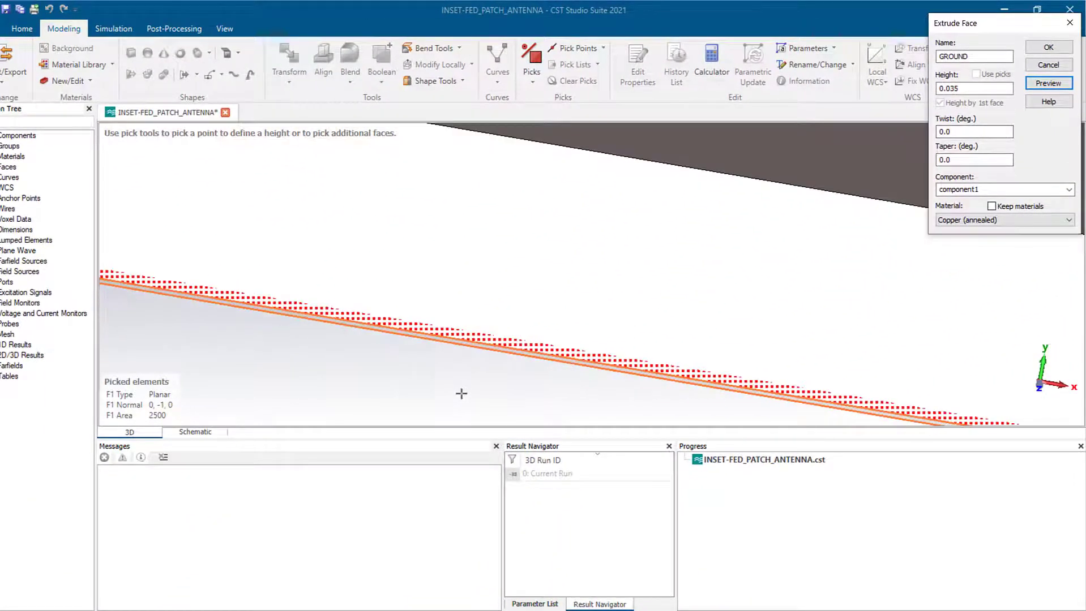
scroll(461, 357, down, 4)
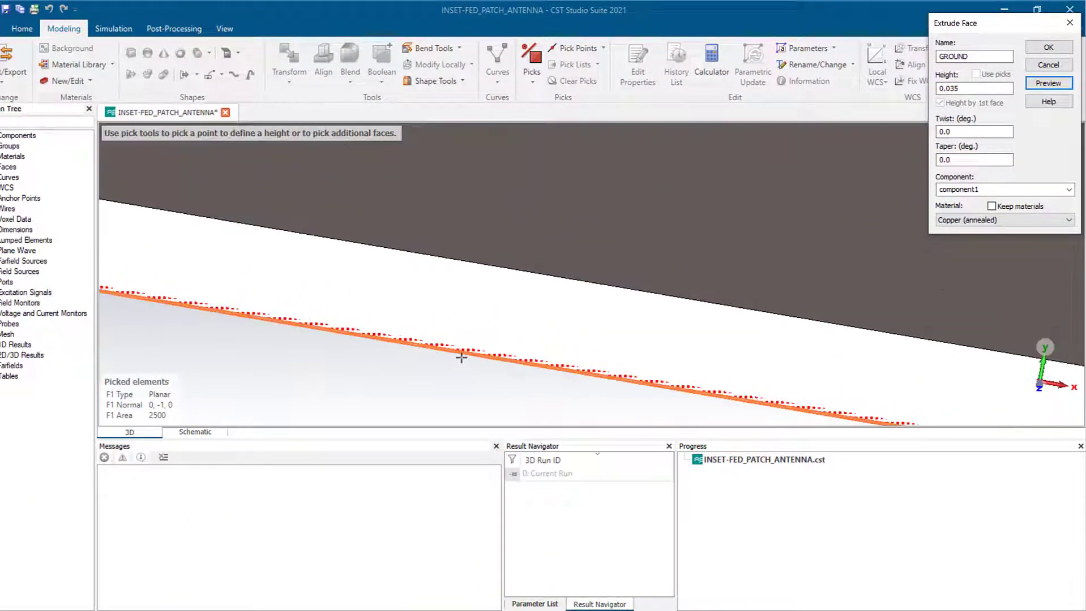
scroll(462, 358, down, 2)
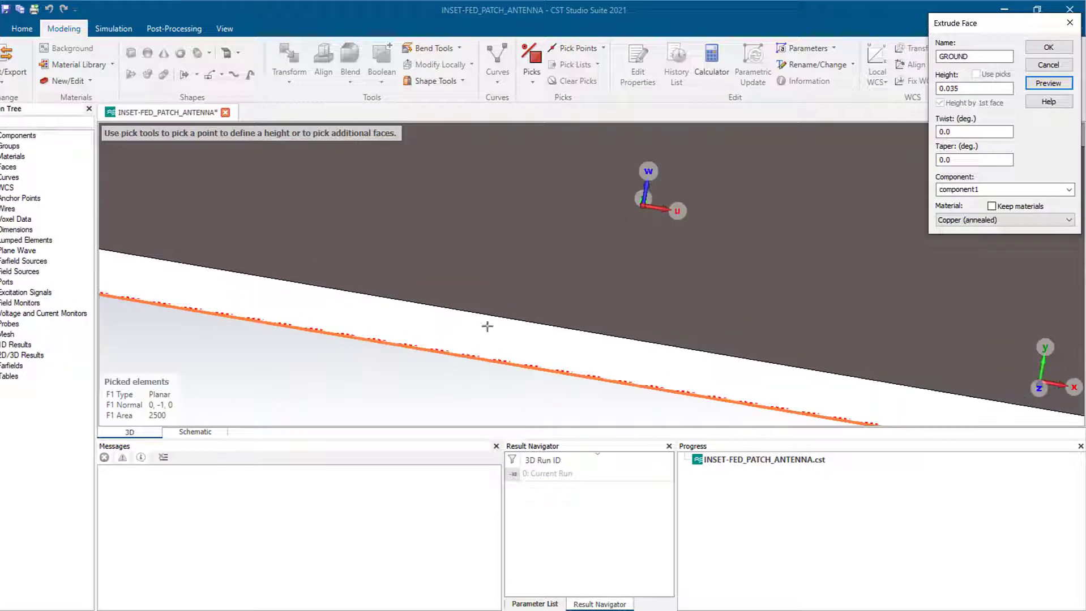
click(1048, 49)
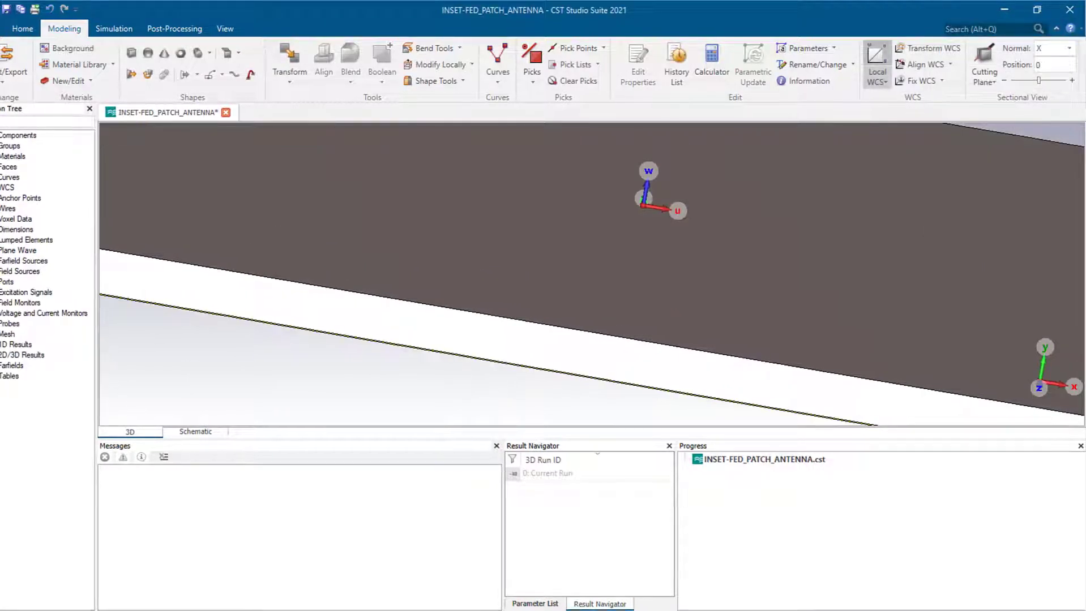
- Expand component1 in the Navigation Tree and inspect the GROUND and SUBSTRATE solids
click(8, 132)
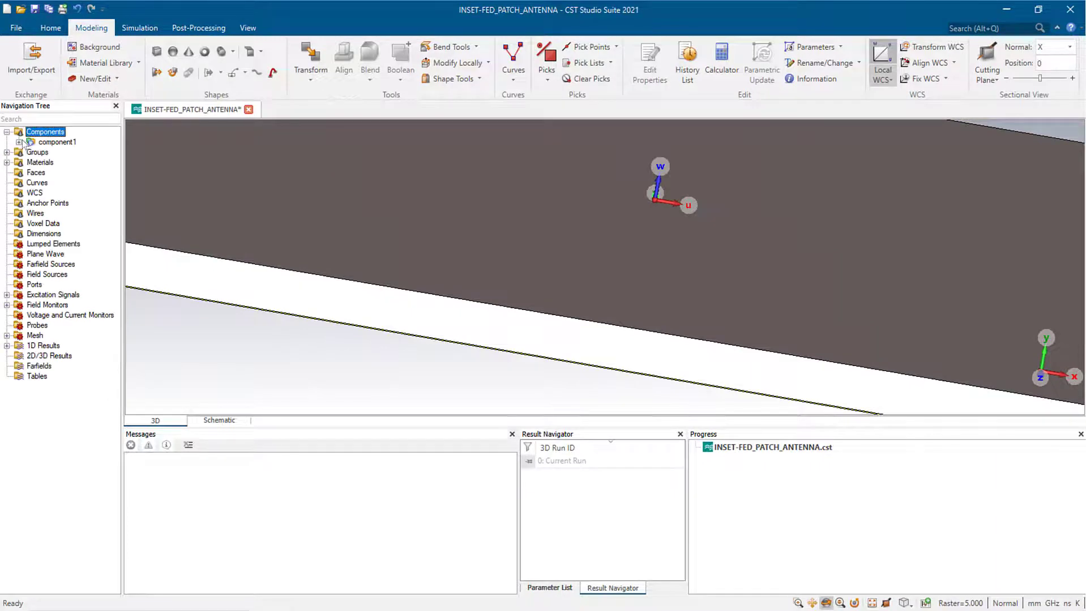
click(18, 142)
click(64, 152)
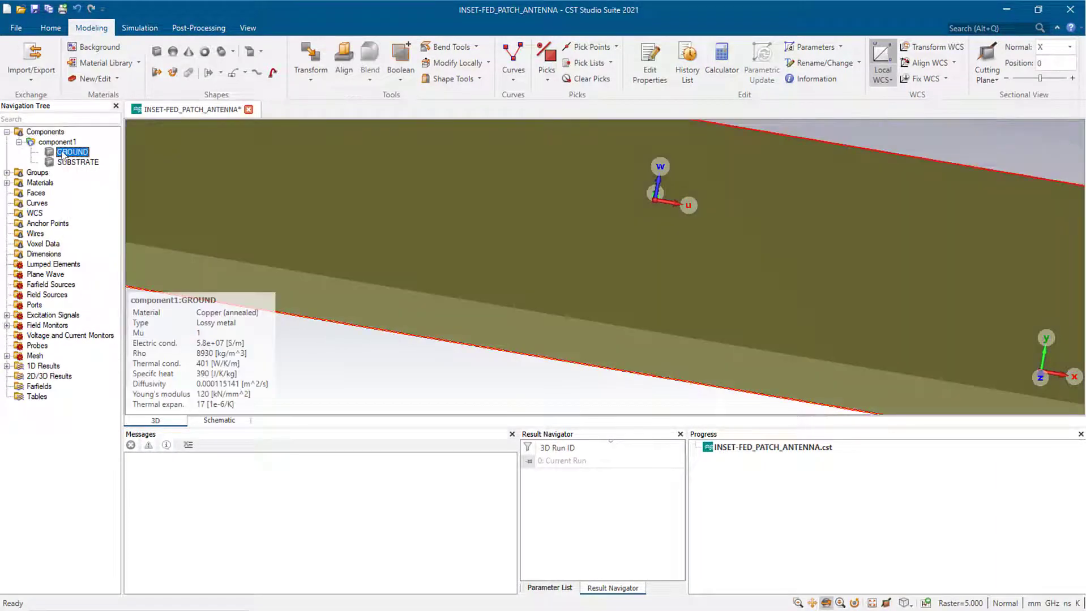
click(87, 162)
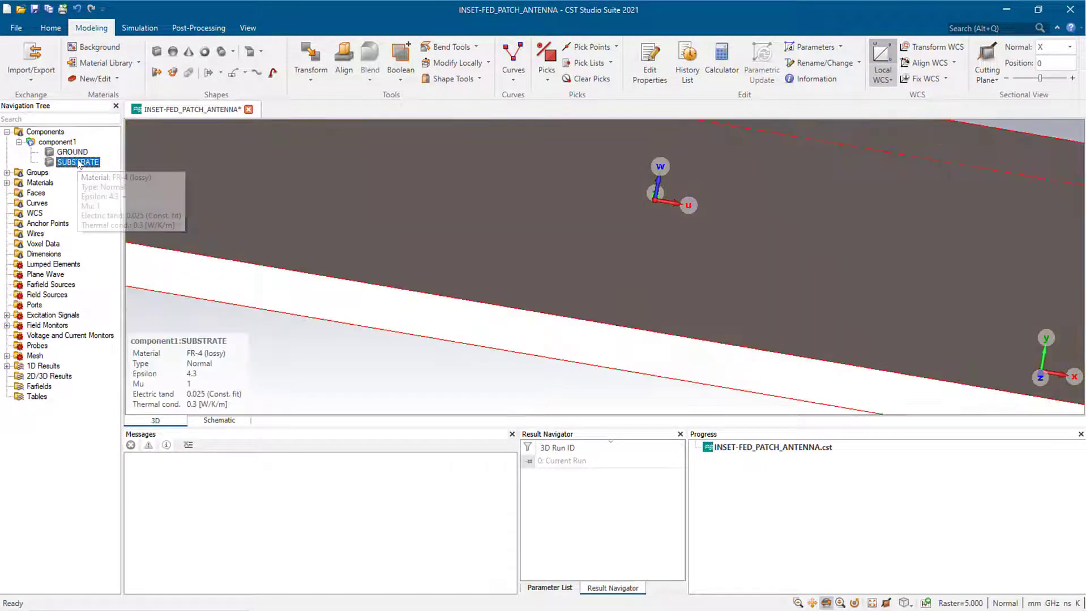
- Deselect SUBSTRATE and orbit and pan so the substrate's front edge is visible
click(45, 132)
scroll(526, 275, down, 6)
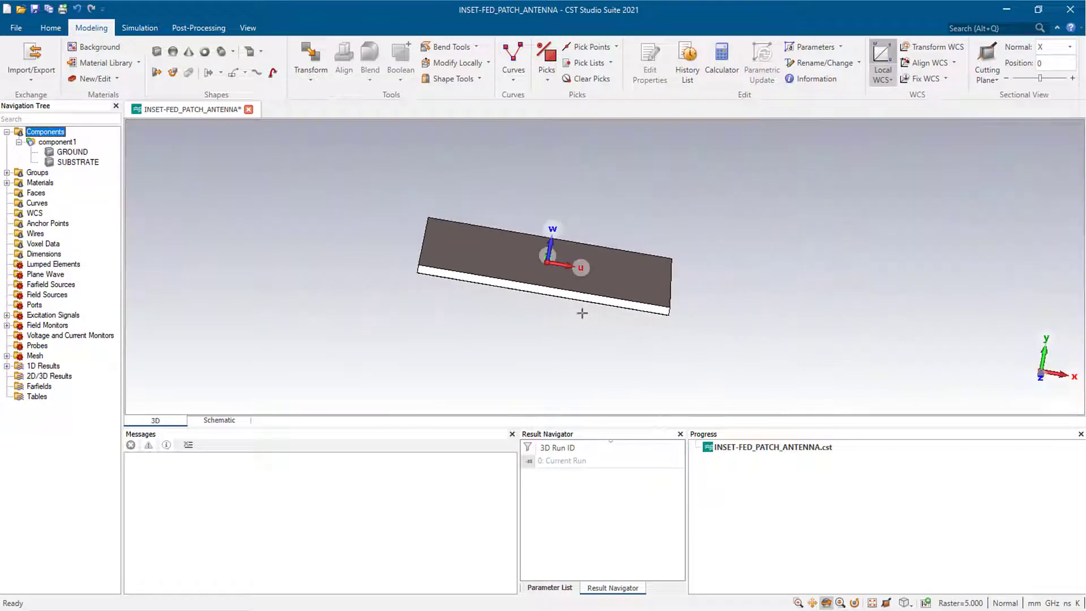
drag(583, 315, 540, 307)
scroll(574, 252, up, 5)
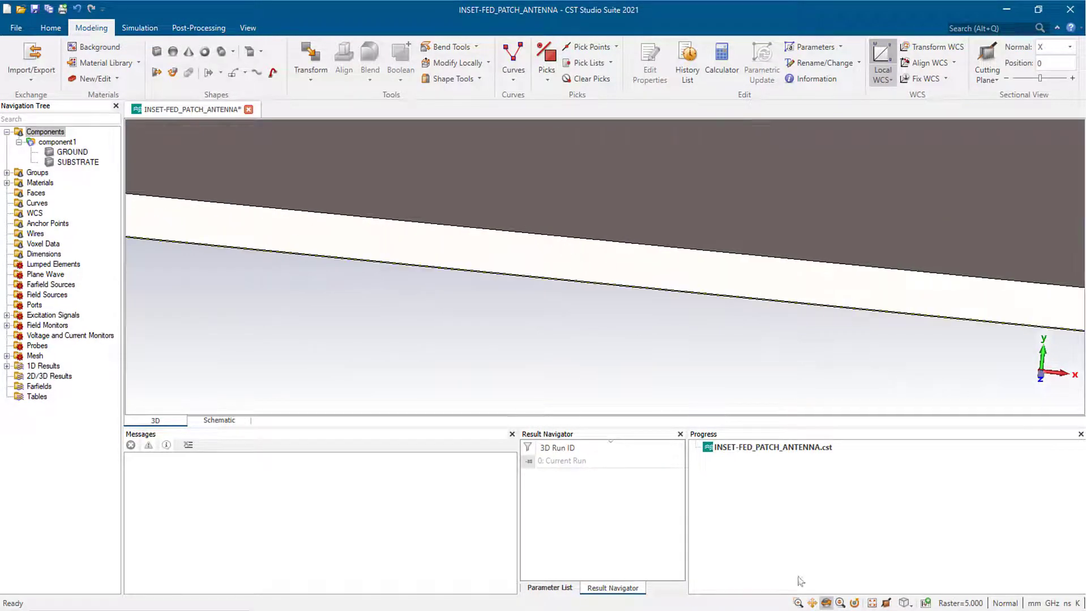
click(812, 603)
drag(466, 287, 550, 371)
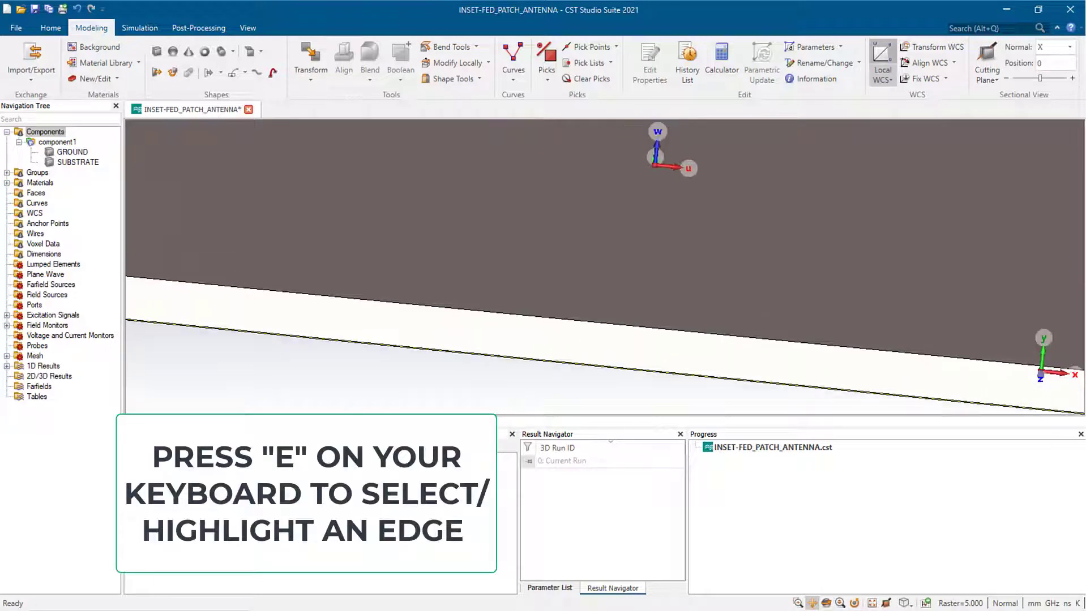
scroll(616, 324, up, 4)
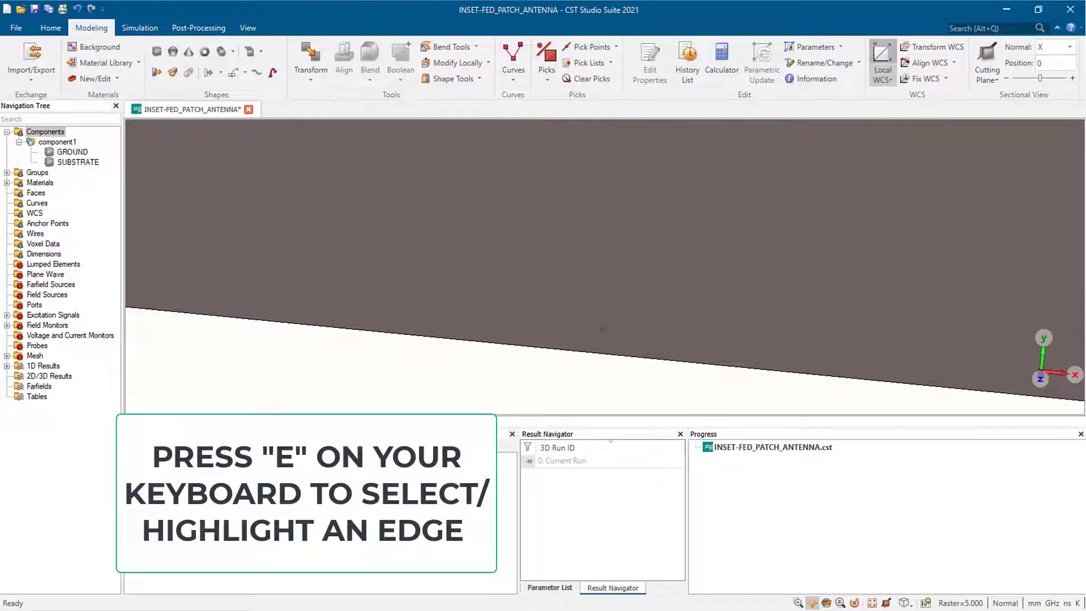
- Align the local coordinate system to the substrate's long front edge
key(e)
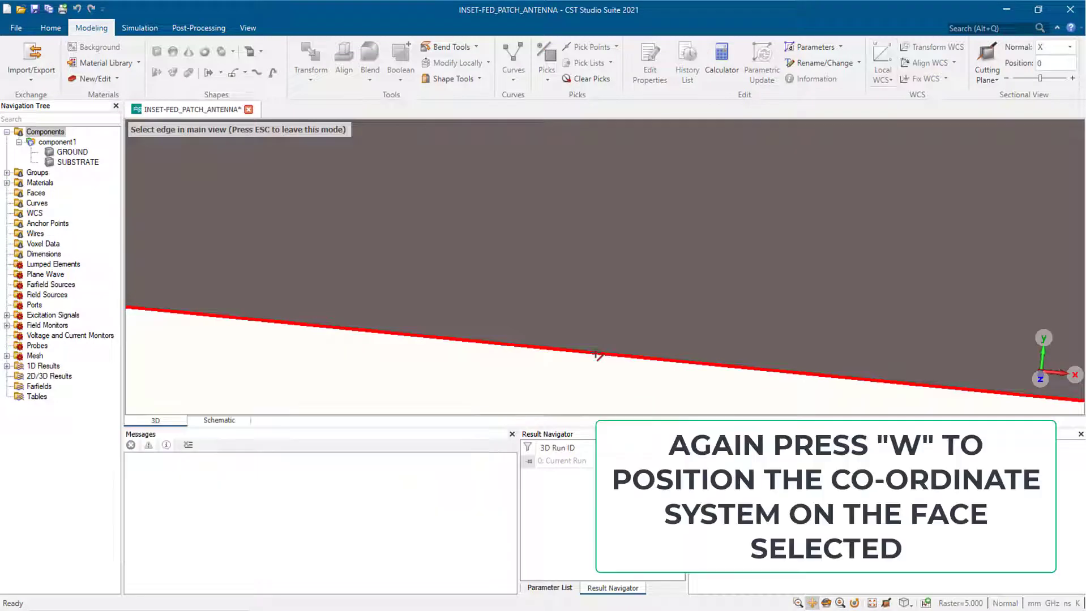
click(596, 355)
key(w)
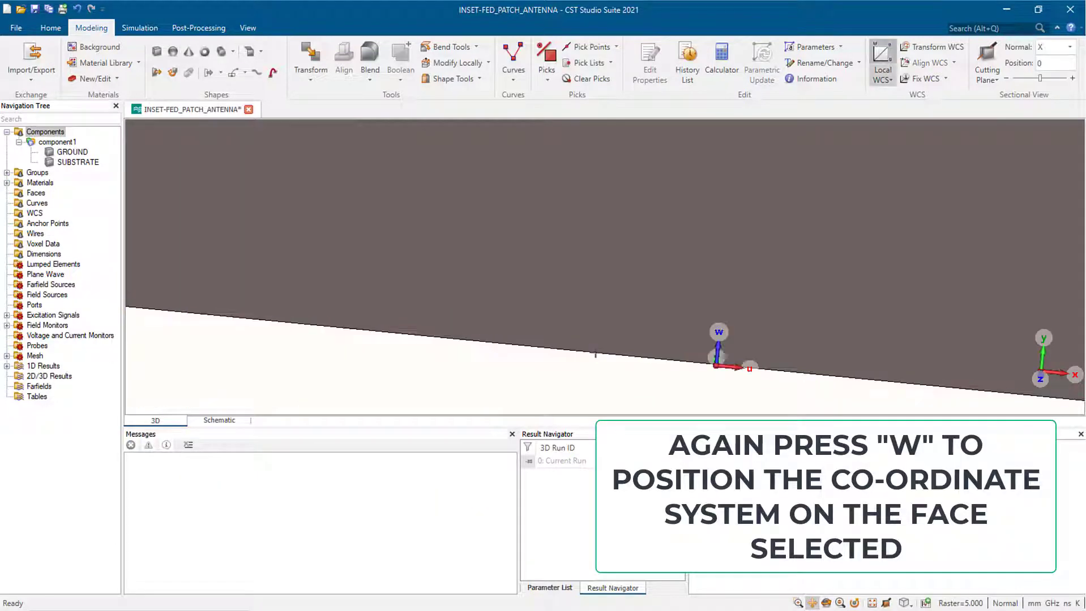
scroll(649, 388, down, 8)
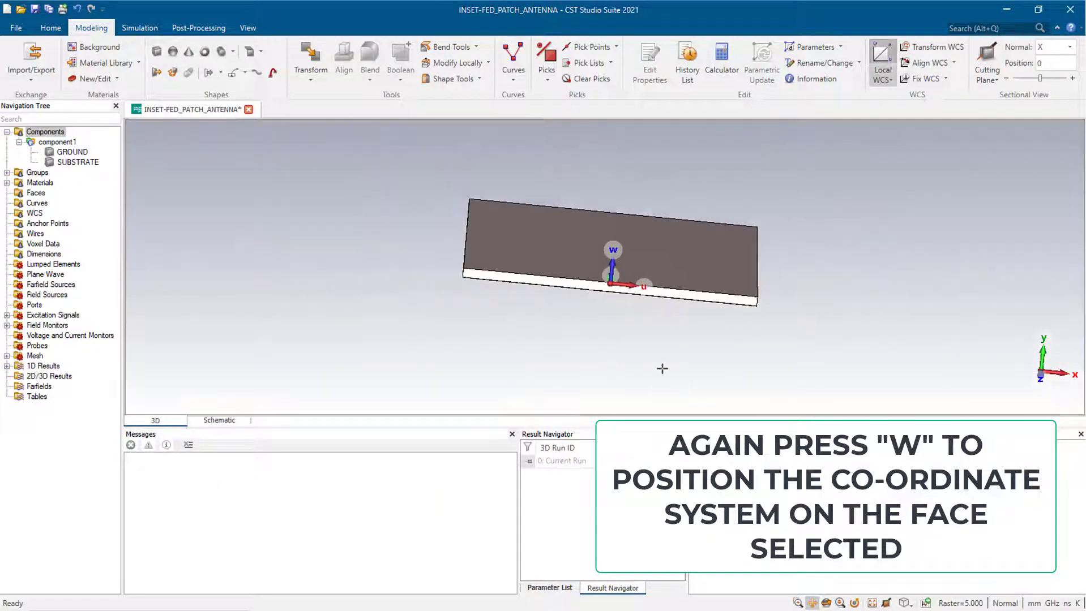
mouse_move(657, 341)
mouse_down()
mouse_move(652, 330)
mouse_move(674, 347)
mouse_up()
scroll(626, 292, up, 5)
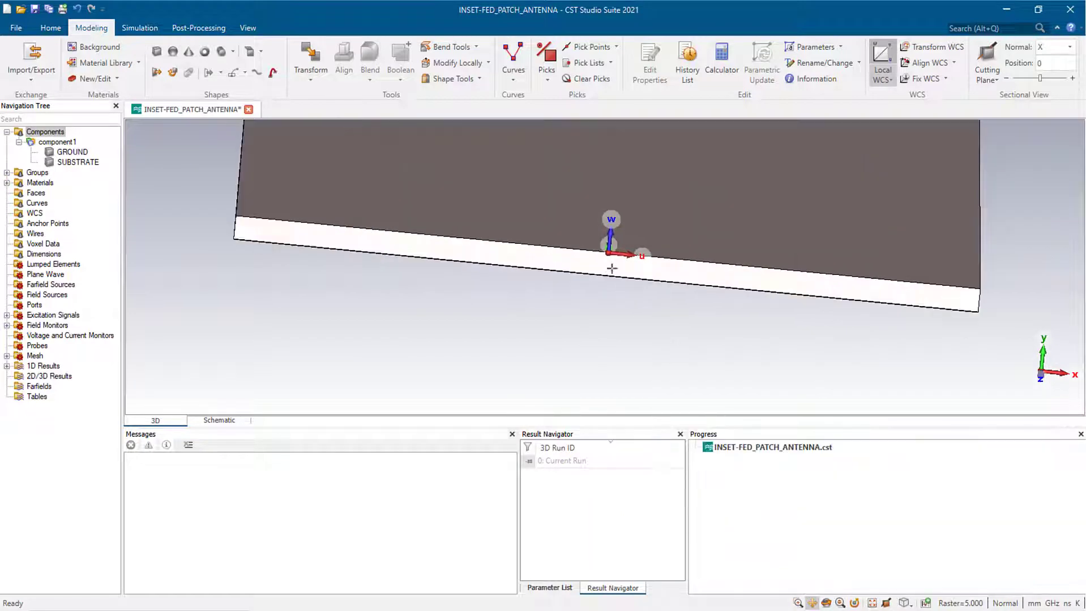
scroll(591, 220, up, 5)
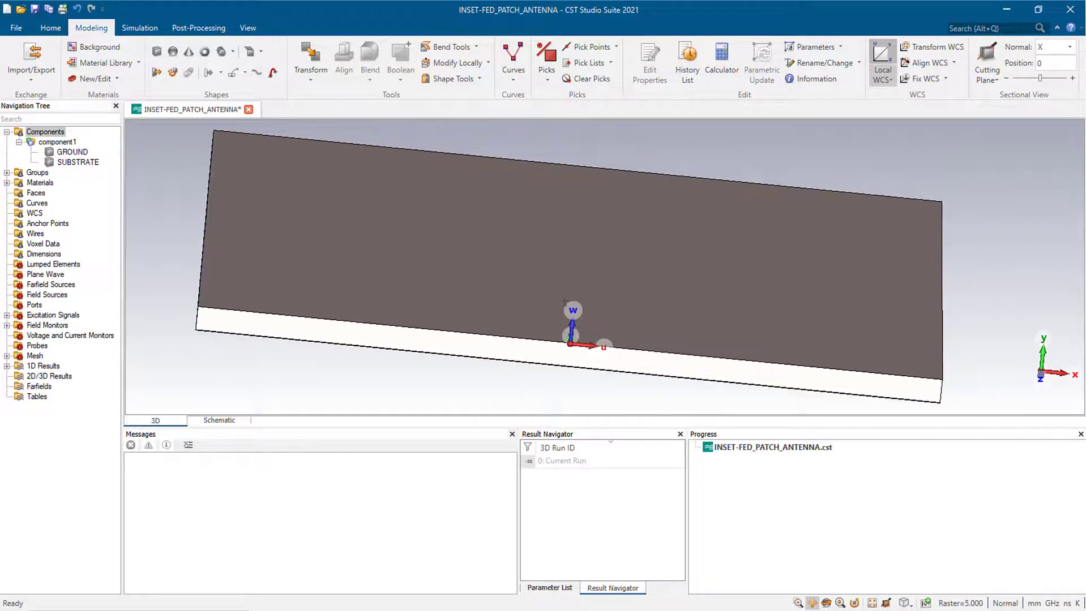
scroll(611, 321, down, 4)
scroll(605, 316, up, 4)
scroll(594, 305, down, 5)
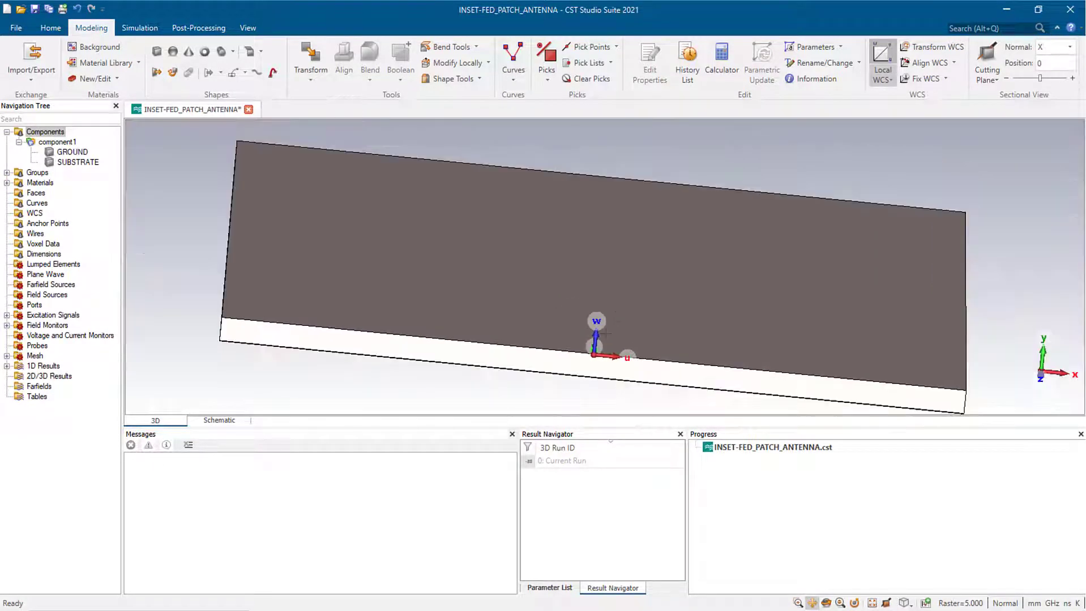
scroll(592, 300, up, 2)
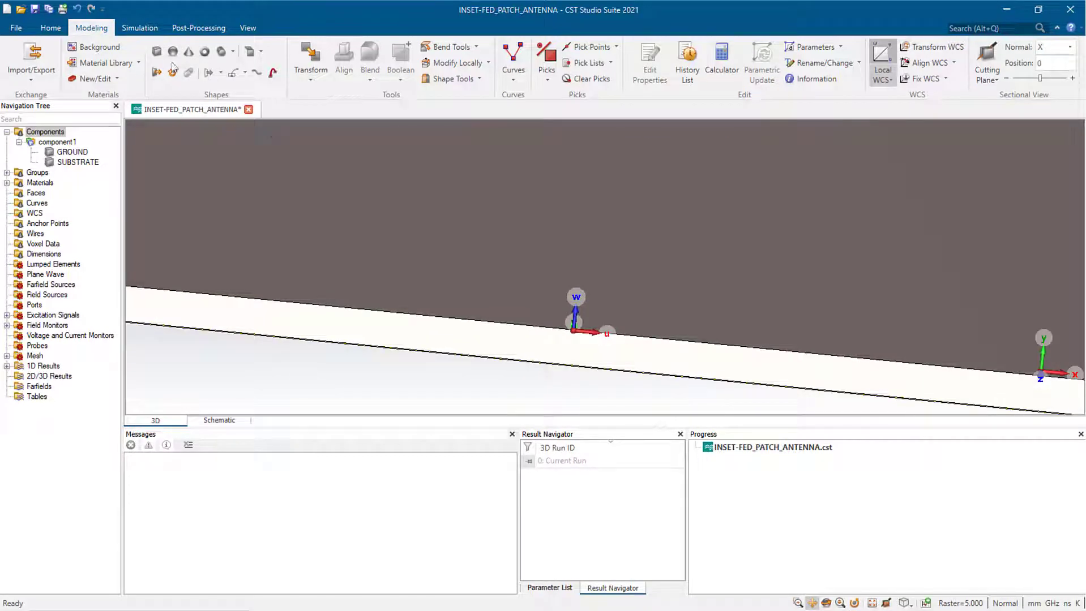
- Define a brick named FEEDLINE spanning -FW/2 to FW/2, 0 to FL and 0 to t
click(157, 51)
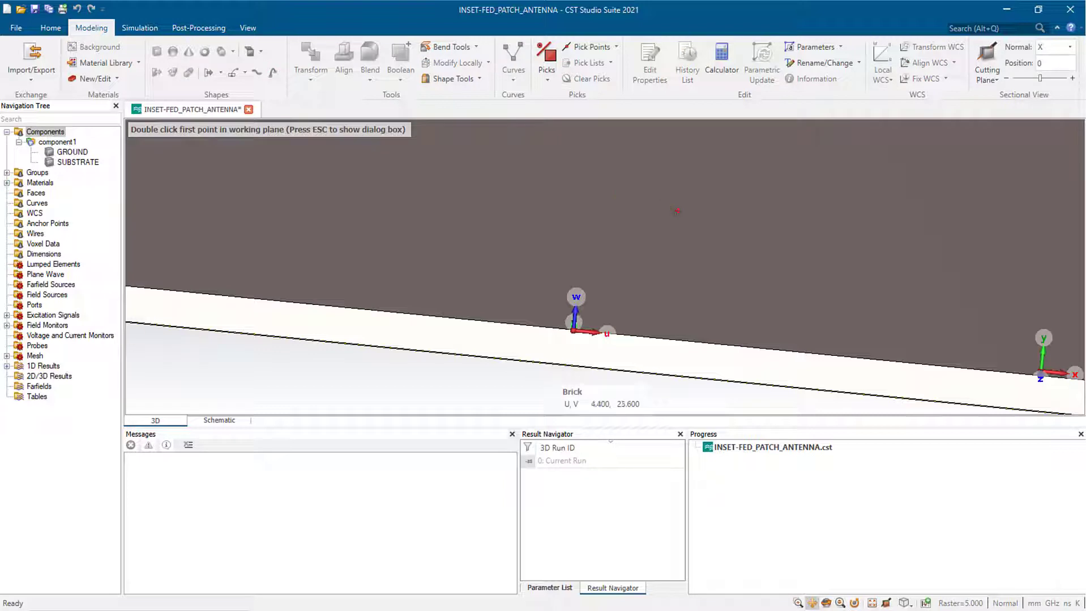
key(Escape)
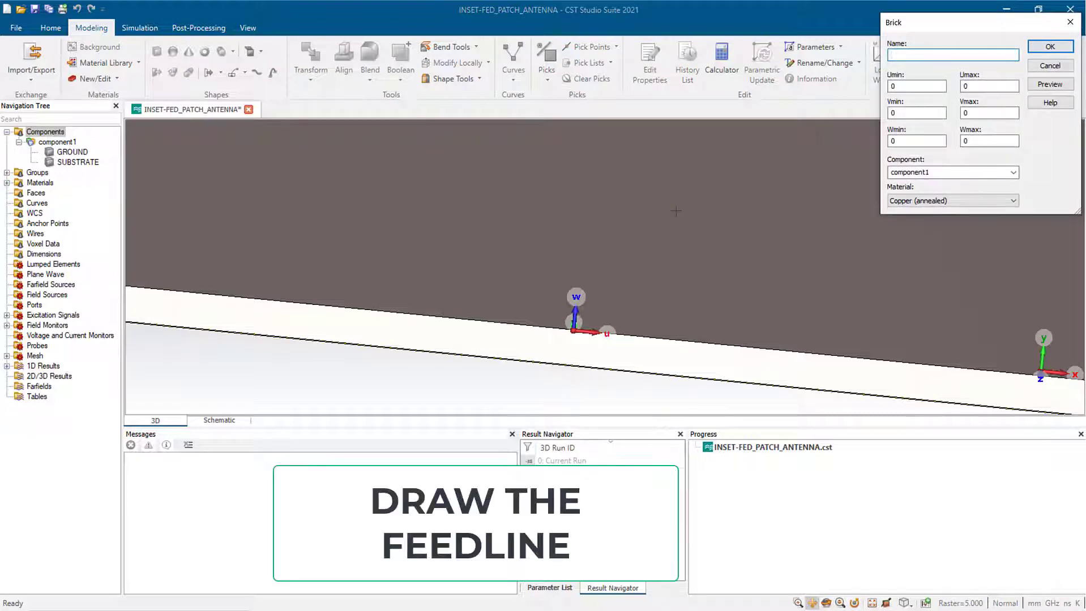
text(FEEDLINE)
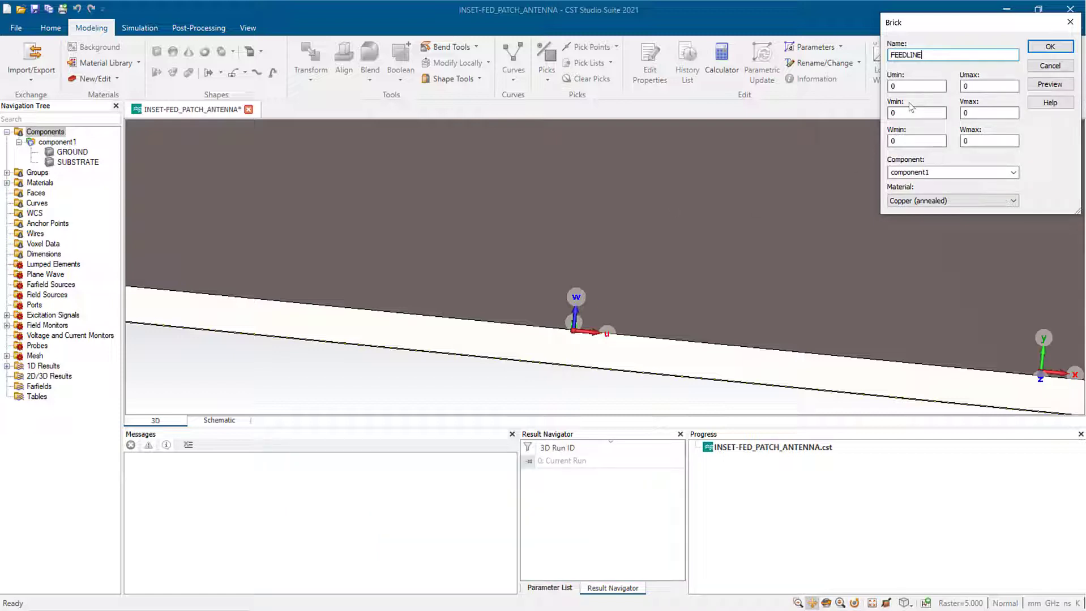
click(890, 89)
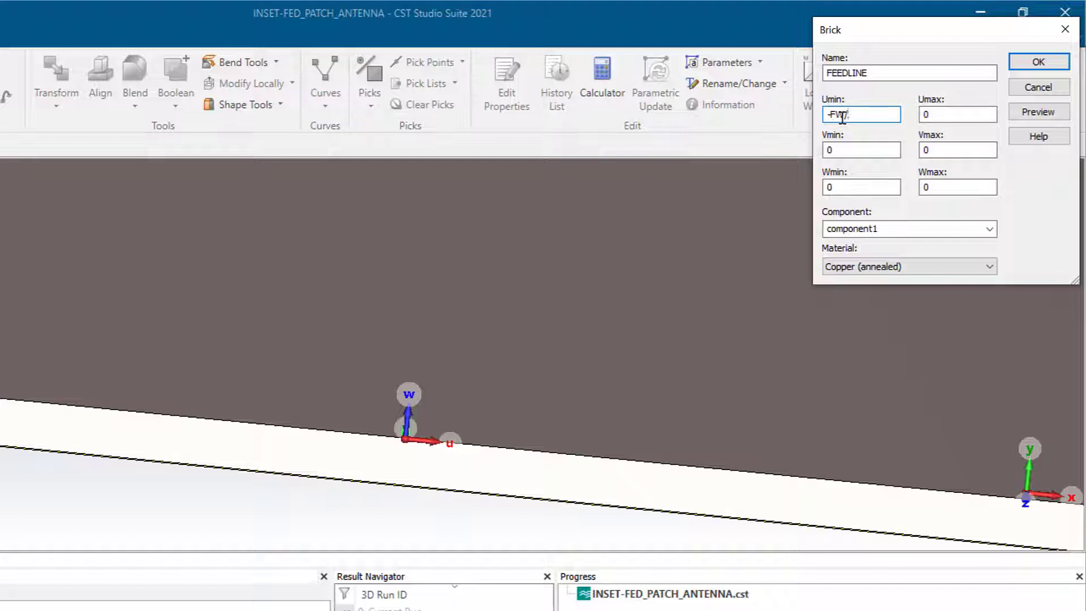
click(943, 114)
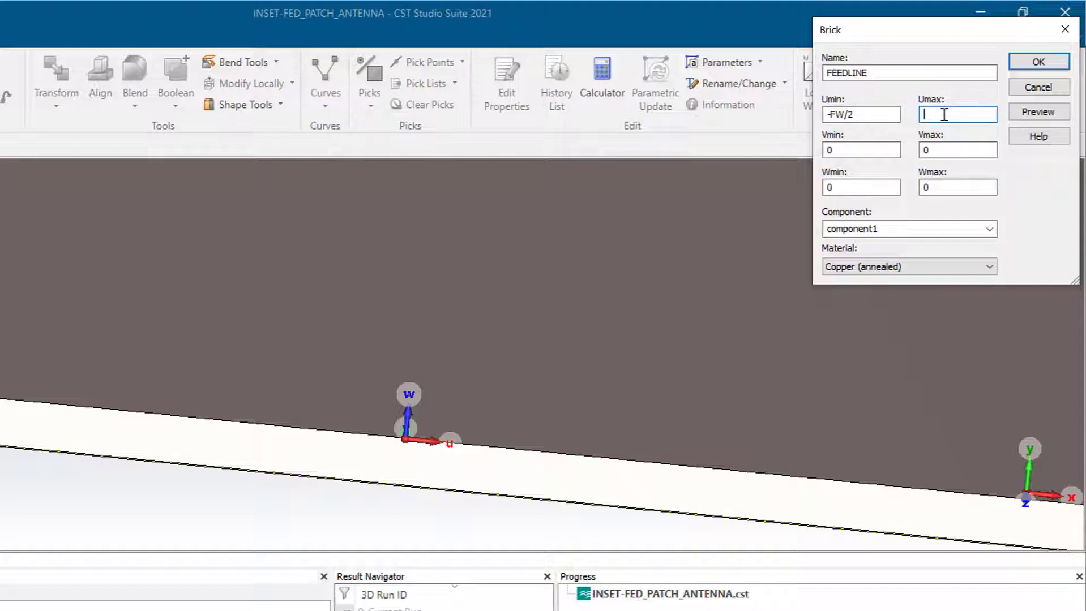
text(FW/2)
click(944, 187)
click(954, 149)
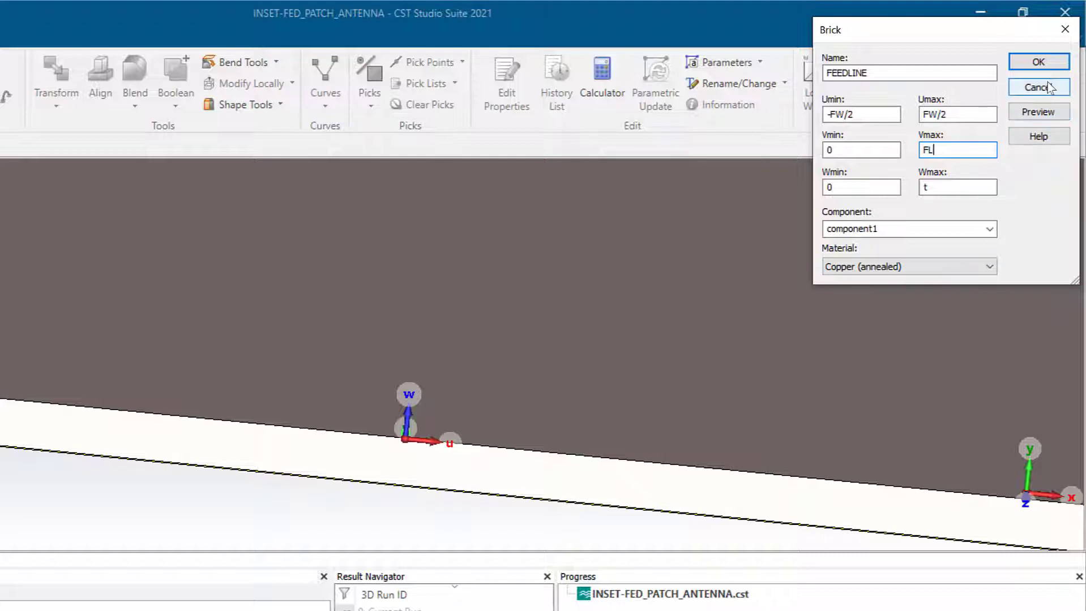
- Create the FEEDLINE brick, defining FW 3.1, FL 16.5 and t 0.035
click(1038, 62)
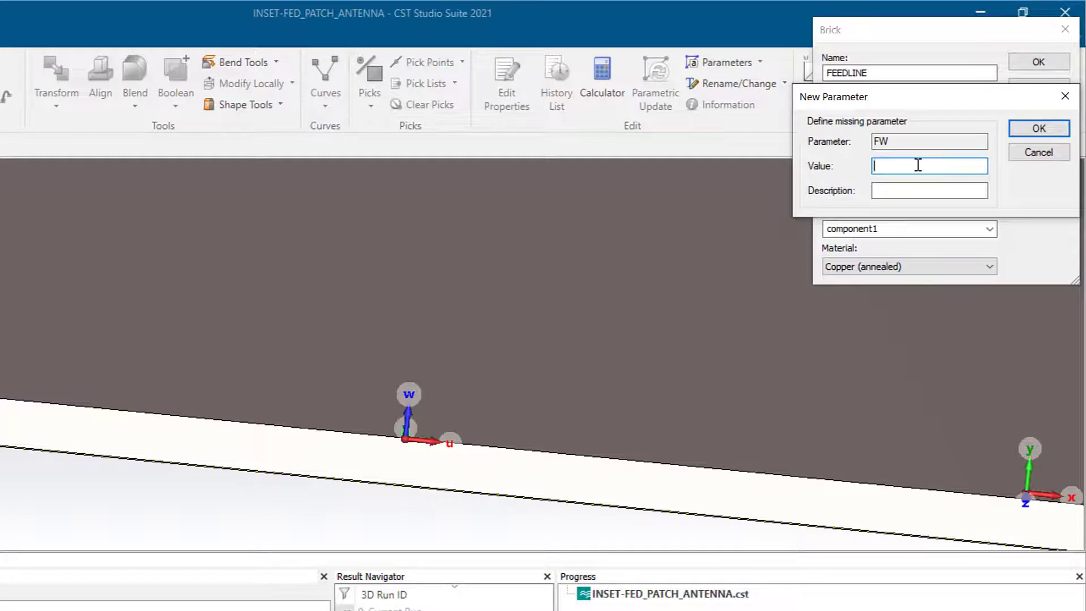
key(Return)
text(16.5)
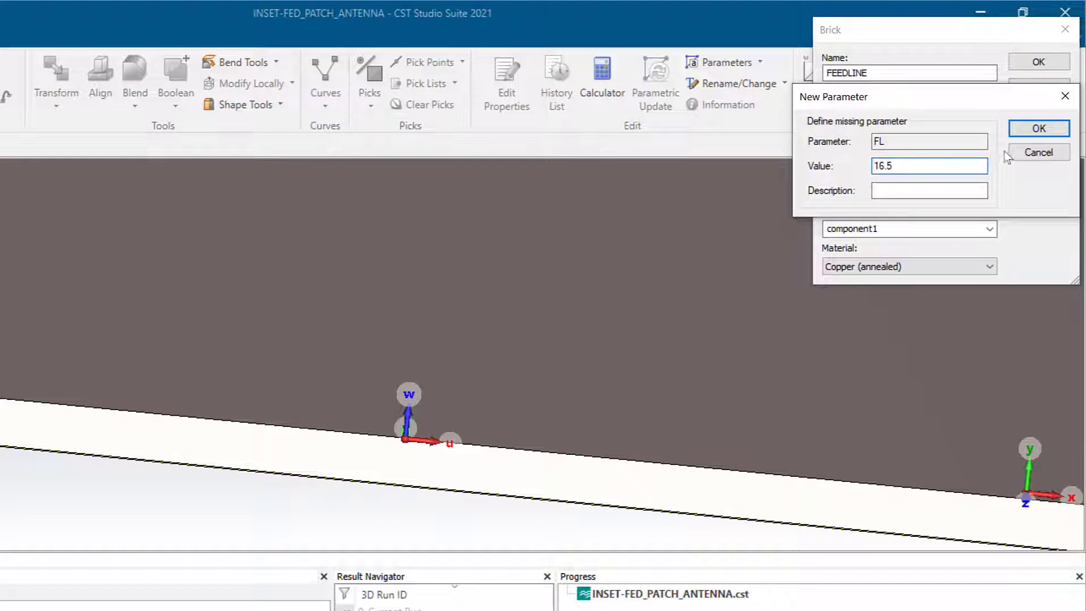
click(1028, 132)
text(0)
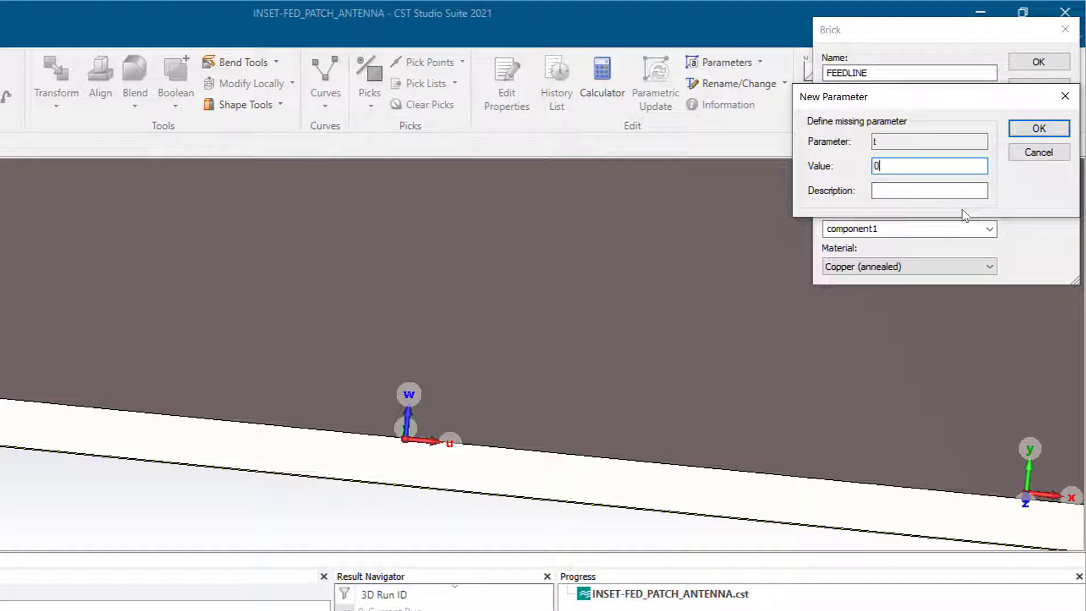
text(.035)
click(1047, 129)
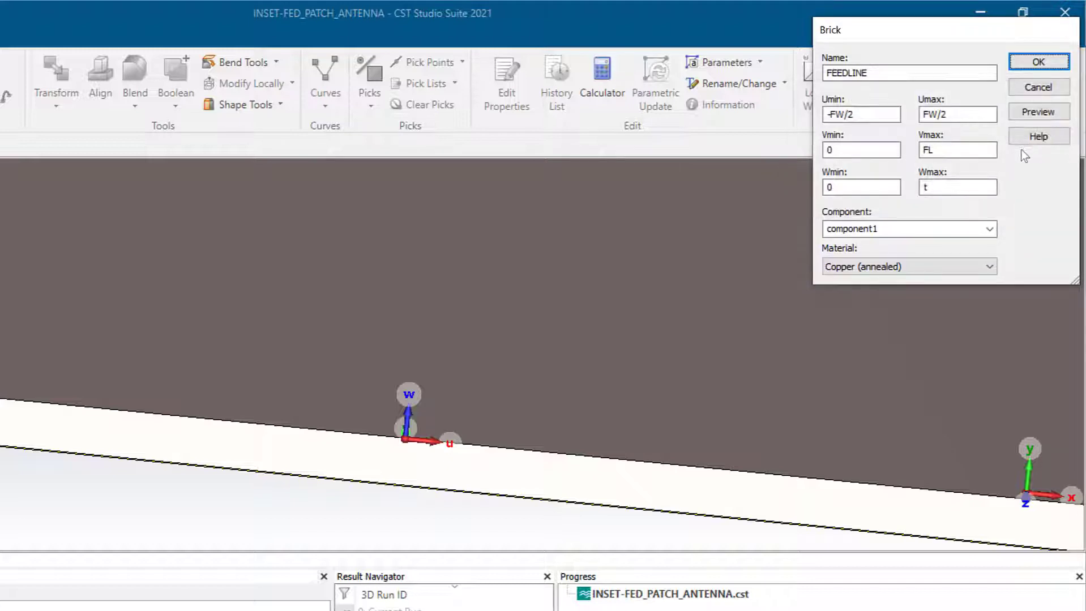
click(1038, 61)
scroll(590, 265, up, 6)
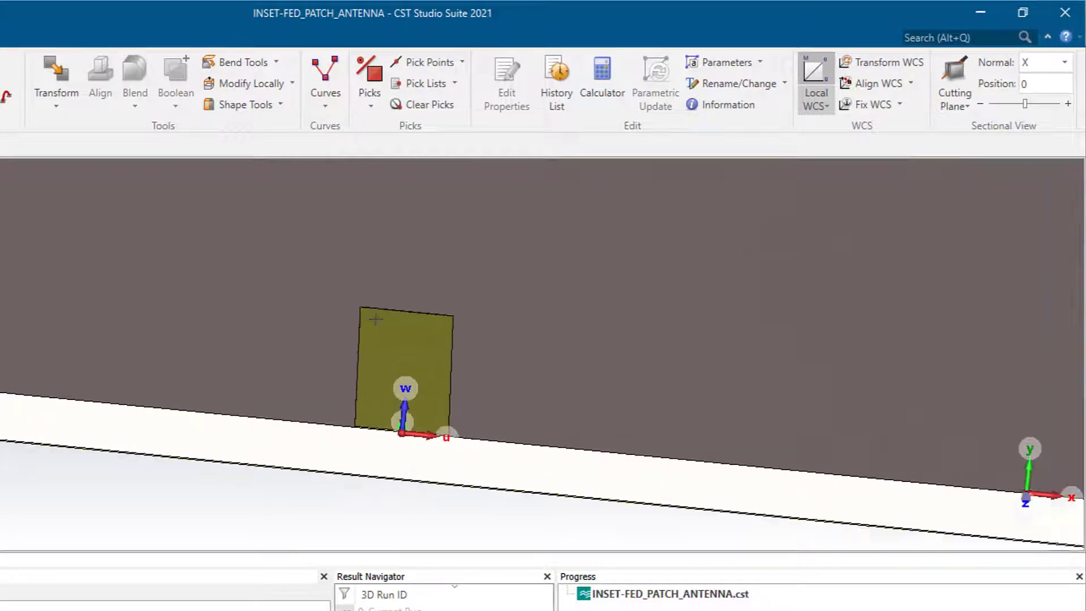
scroll(418, 387, down, 5)
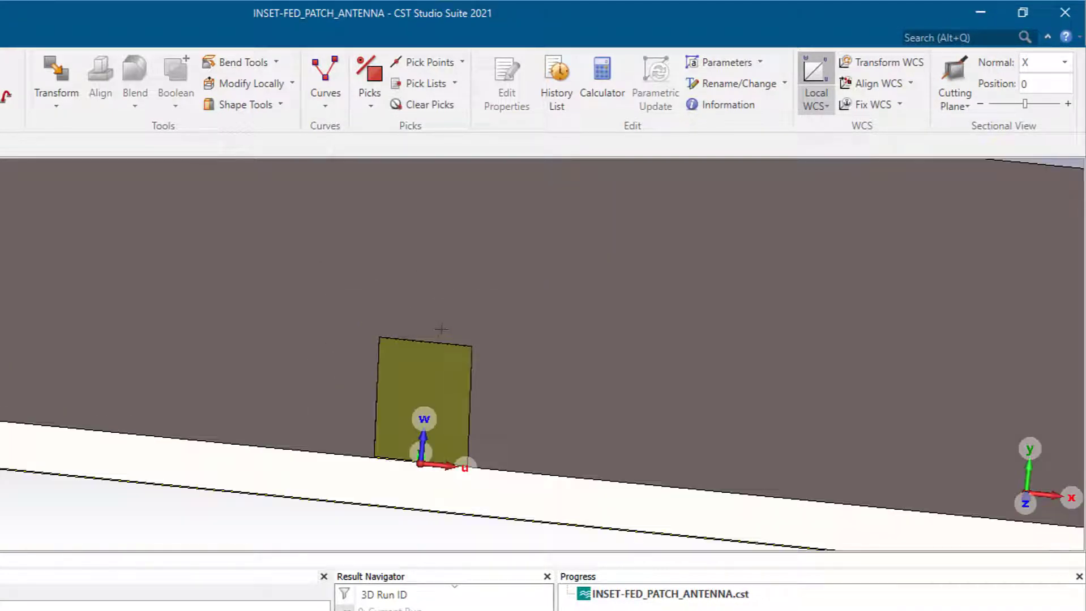
middle_drag(441, 328, 508, 274)
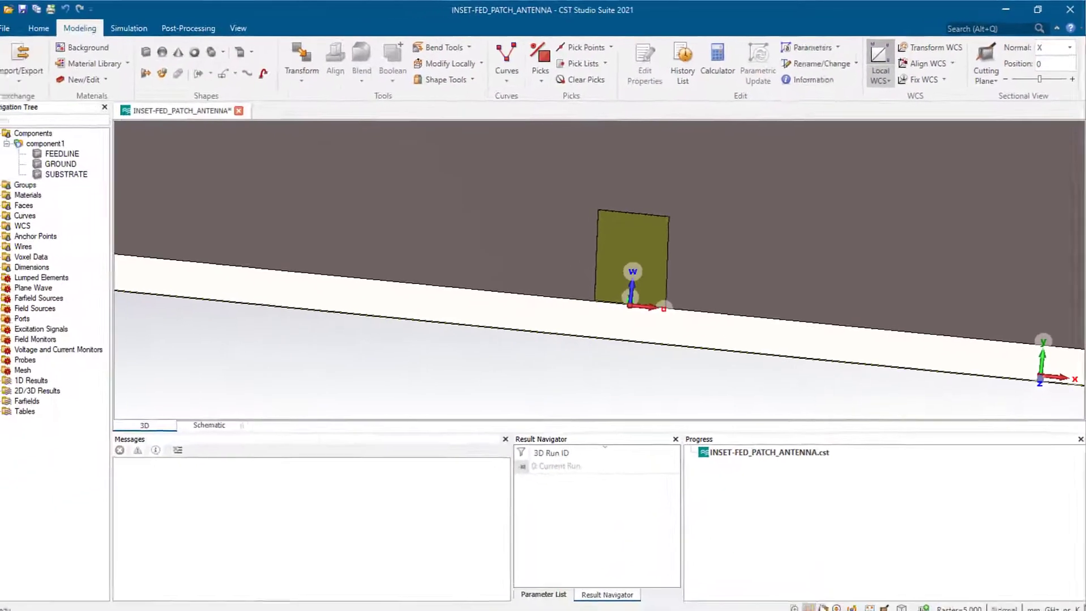
drag(735, 278, 724, 351)
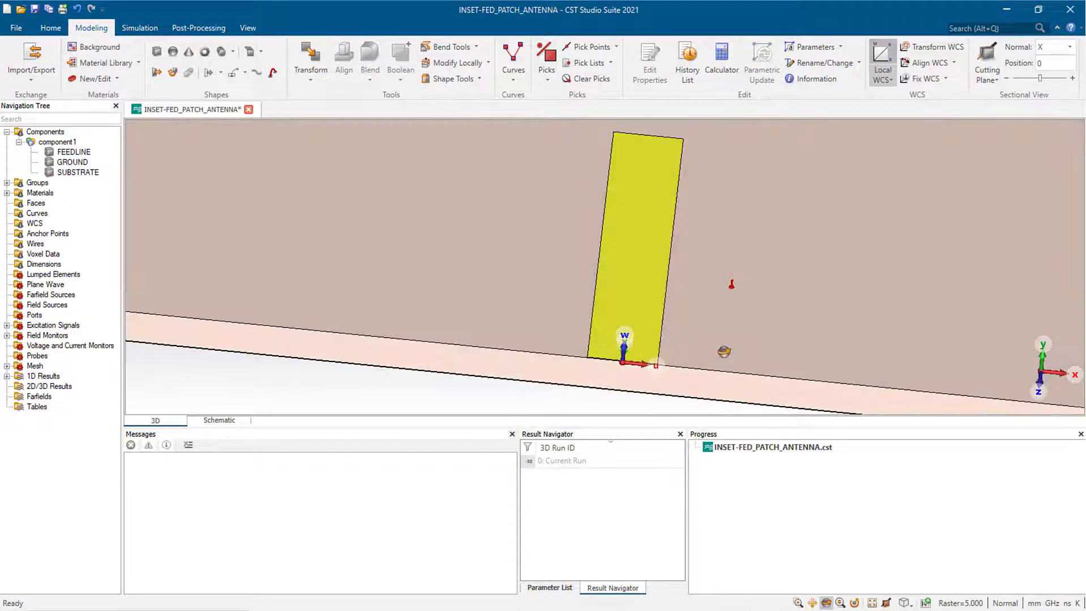
scroll(712, 338, up, 3)
scroll(711, 310, down, 6)
scroll(711, 309, down, 8)
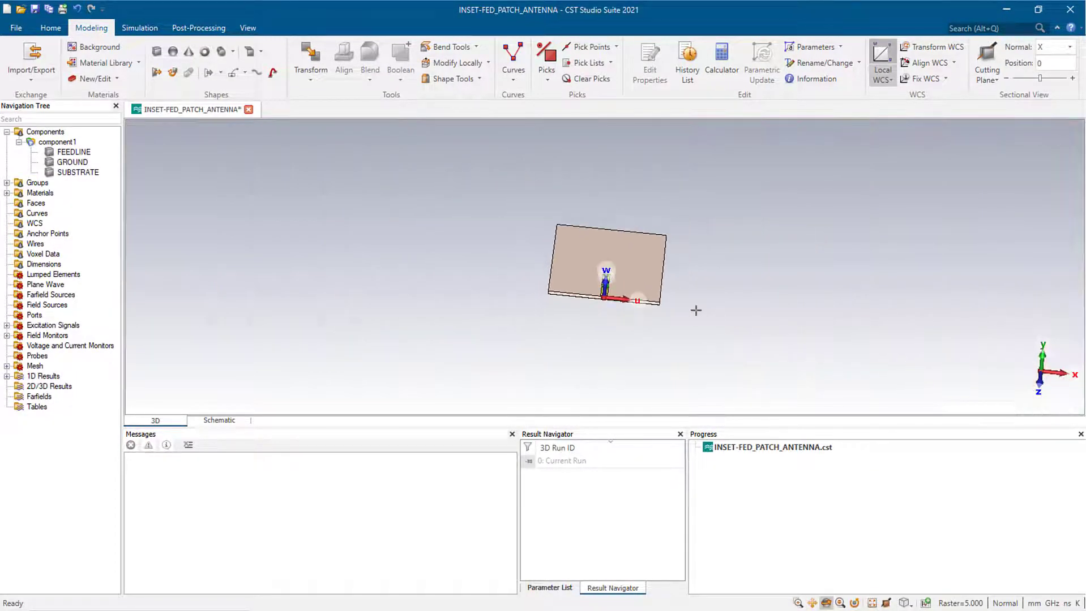
scroll(677, 314, up, 4)
scroll(534, 265, up, 3)
scroll(465, 244, up, 2)
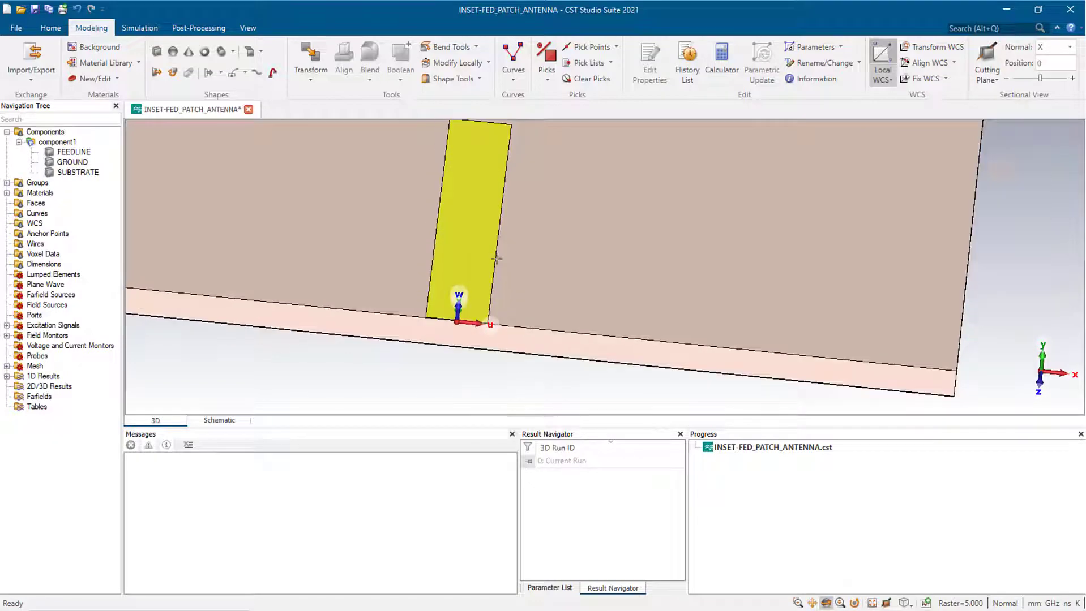
scroll(496, 258, down, 1)
click(825, 603)
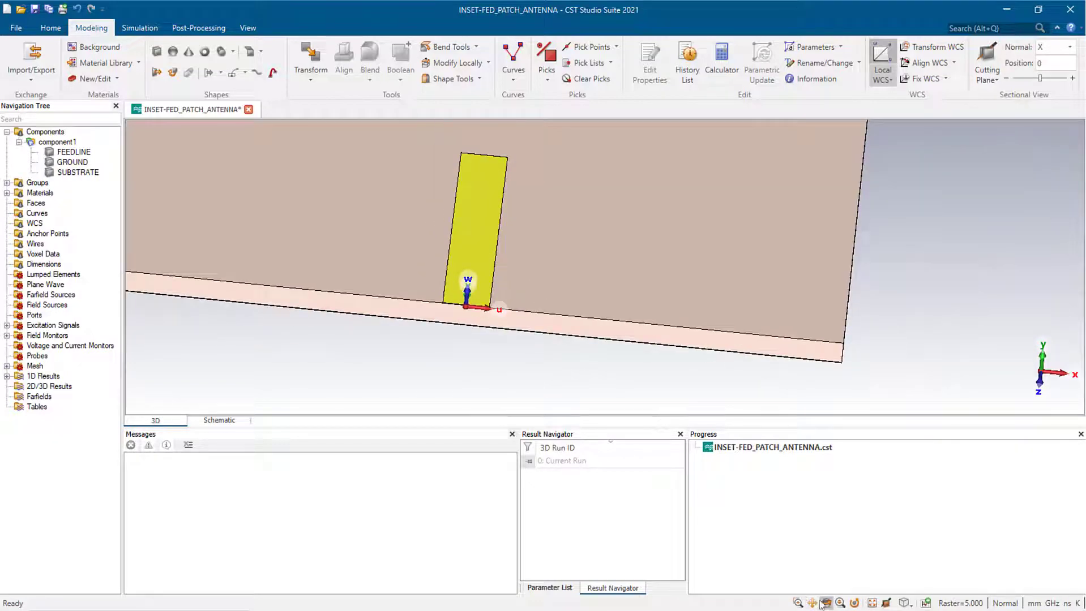
drag(662, 346, 500, 352)
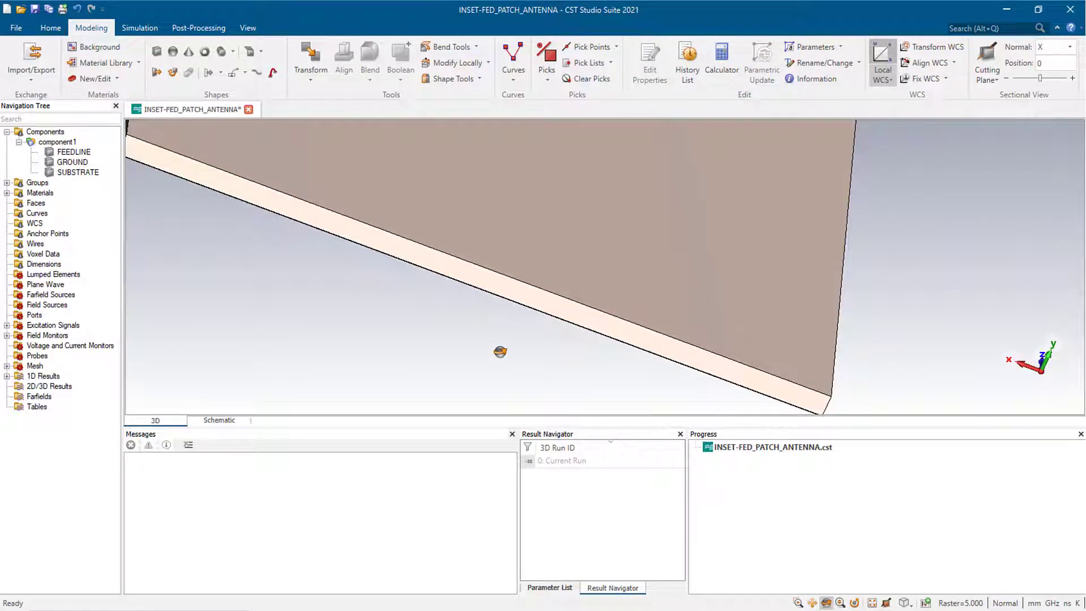
scroll(500, 352, down, 10)
drag(689, 375, 677, 303)
drag(558, 268, 557, 308)
scroll(647, 279, up, 10)
drag(647, 279, 673, 344)
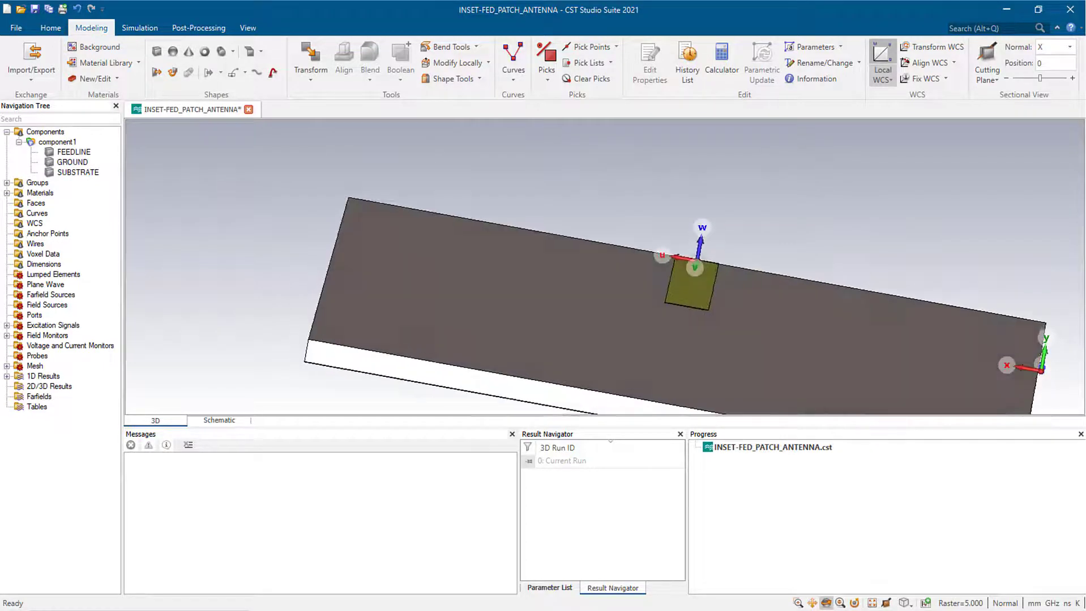
scroll(676, 280, up, 10)
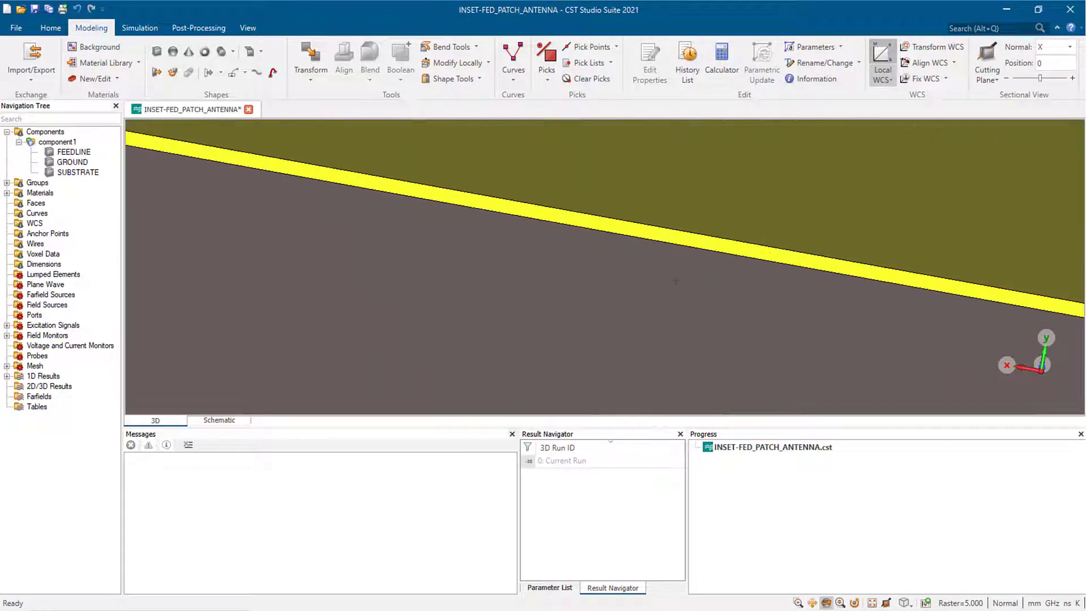
scroll(676, 281, down, 1)
- Move the local coordinate system onto the feedline's end edge
key(e)
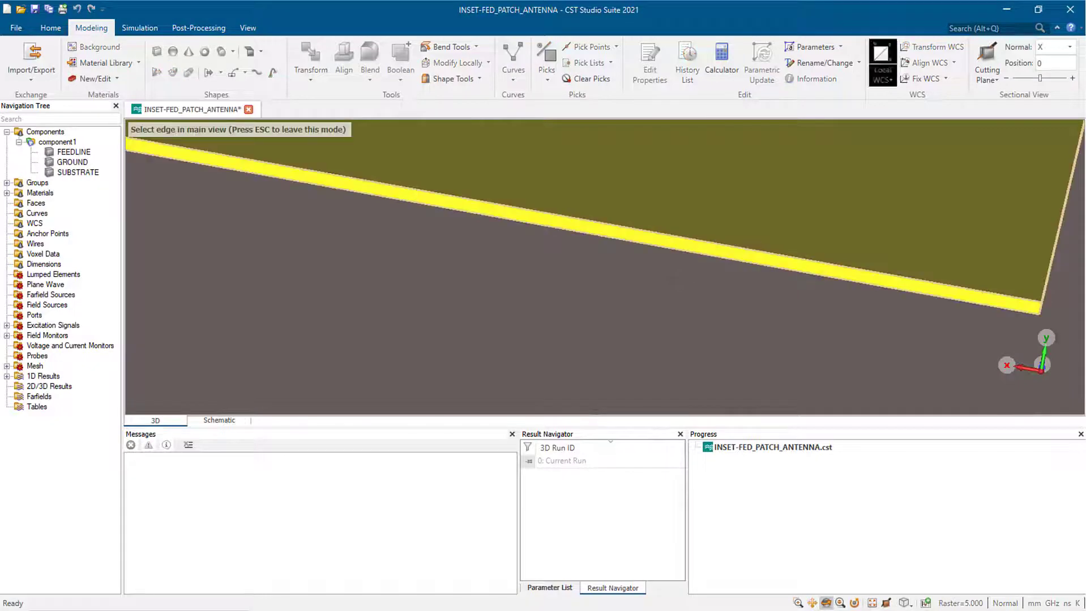
double_click(517, 220)
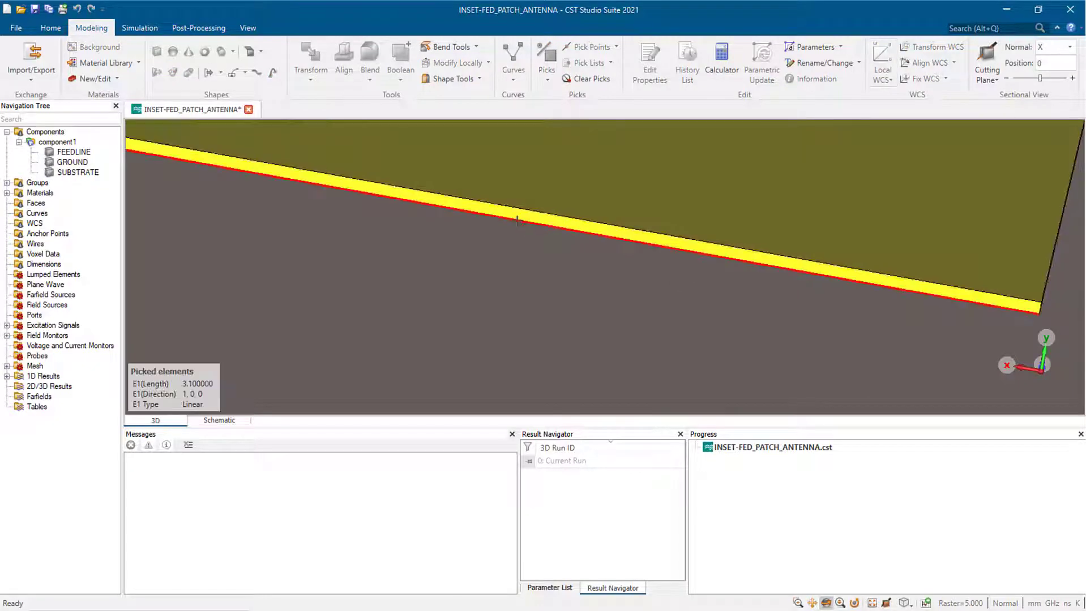
key(w)
scroll(514, 272, down, 5)
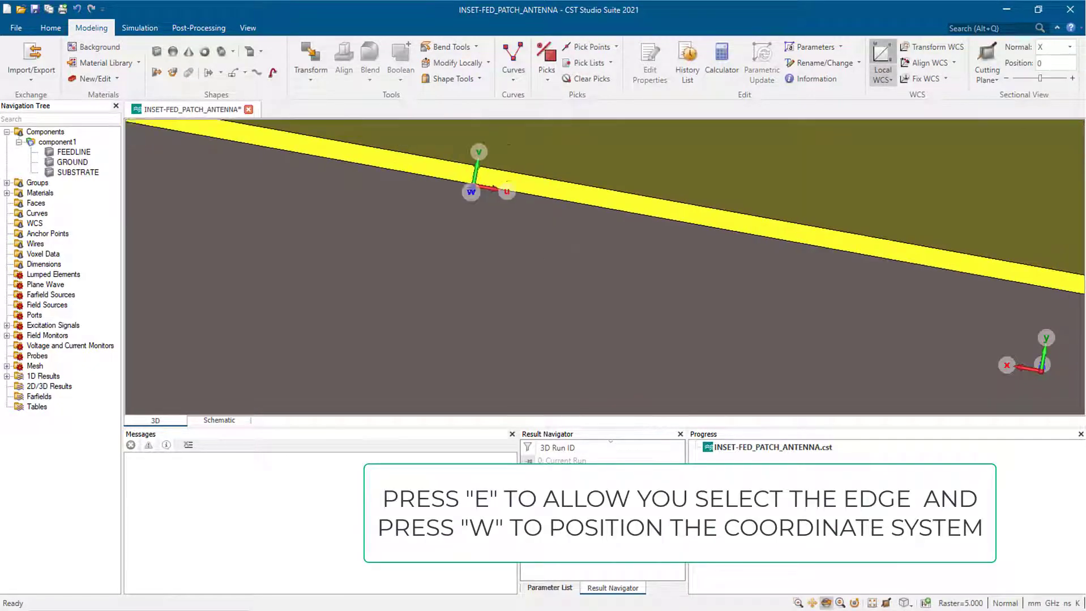
- Define the PATCH brick spanning -PW/2 to PW/2 in U, with its V and W extents
click(157, 56)
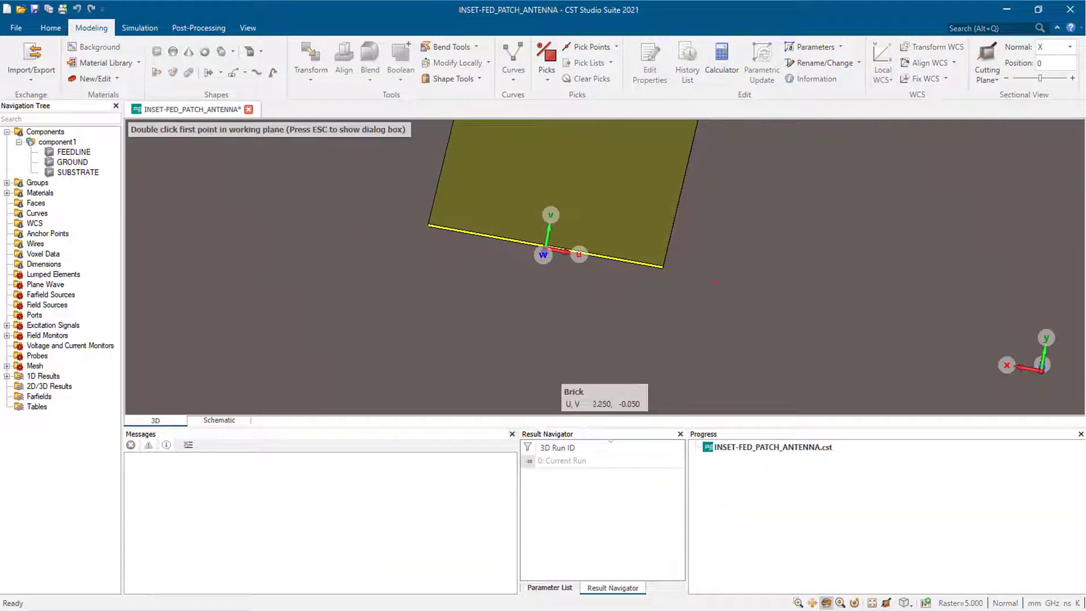
key(Escape)
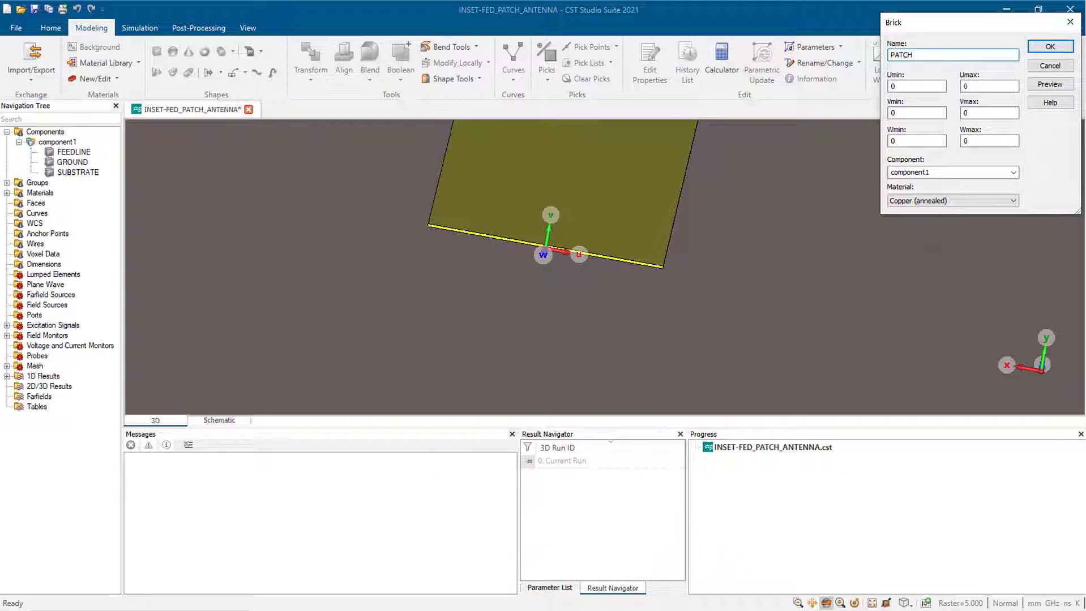
click(914, 86)
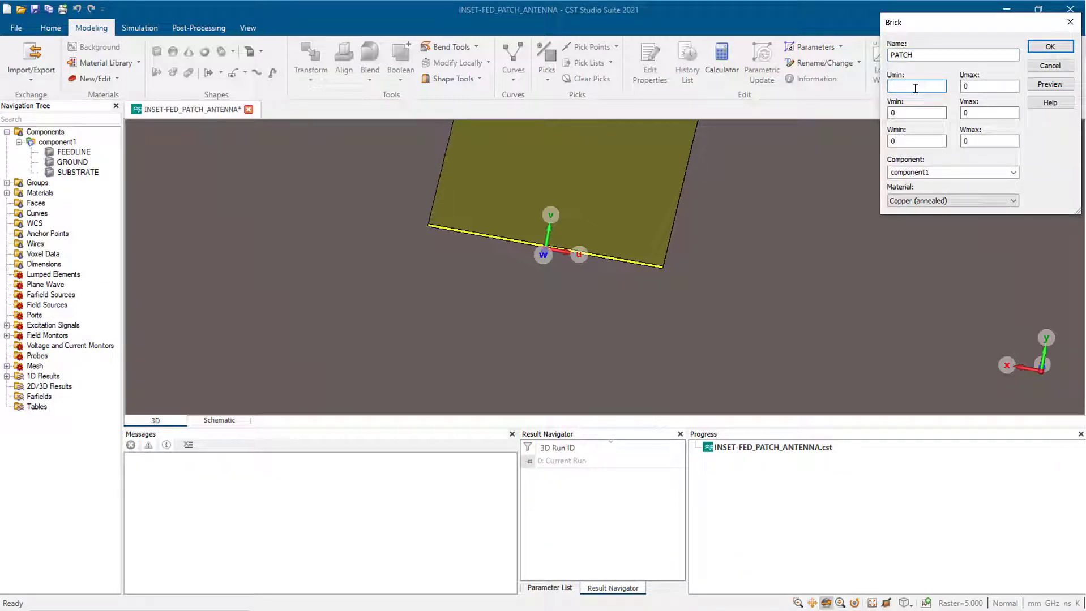
text(-PW)
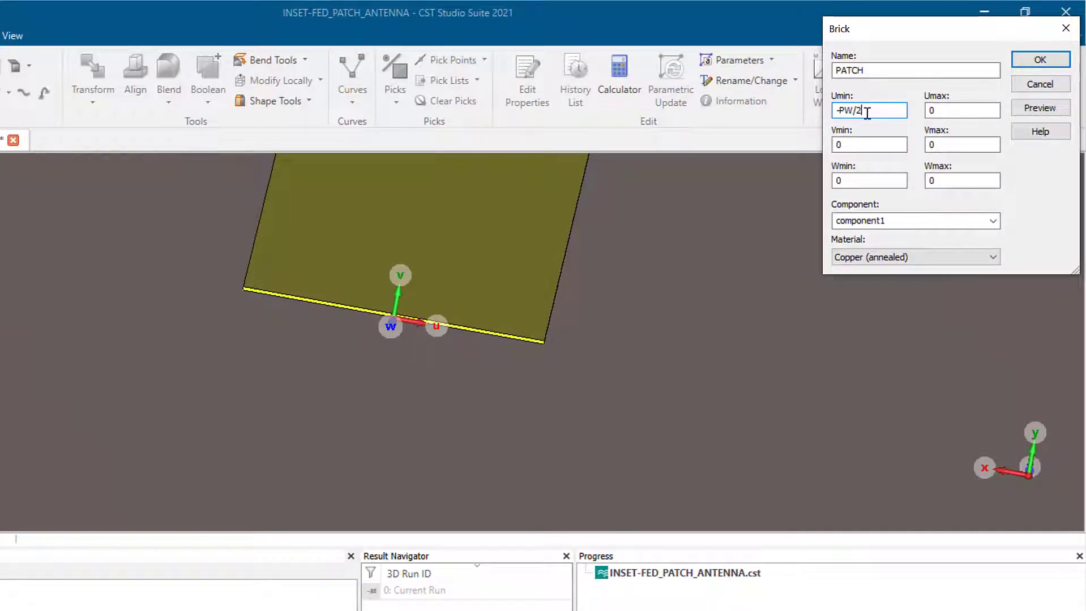
text(/2)
click(950, 109)
text(PW/2)
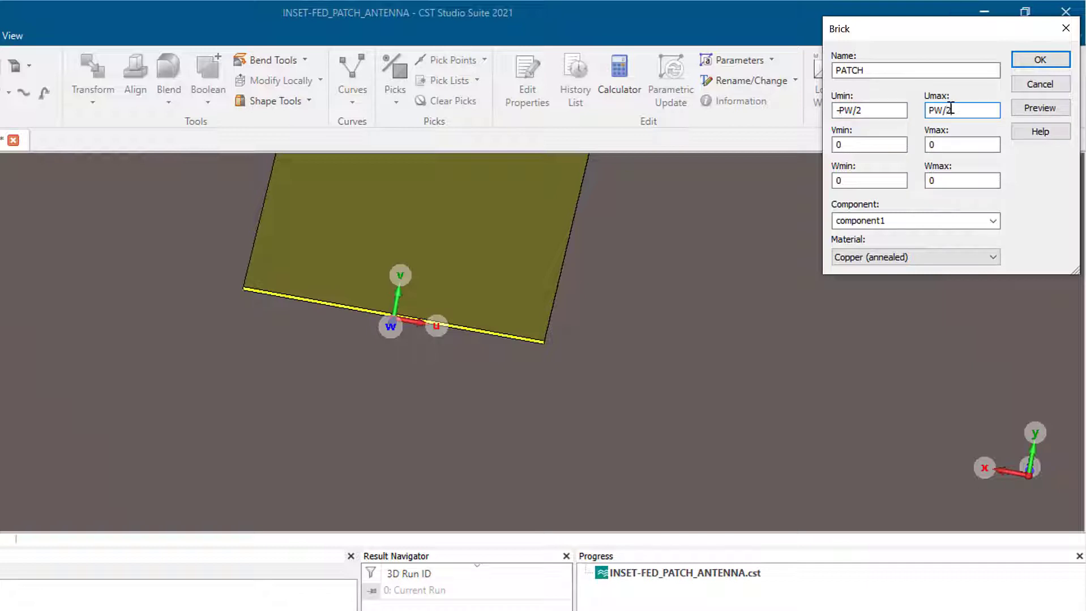
click(930, 145)
click(952, 144)
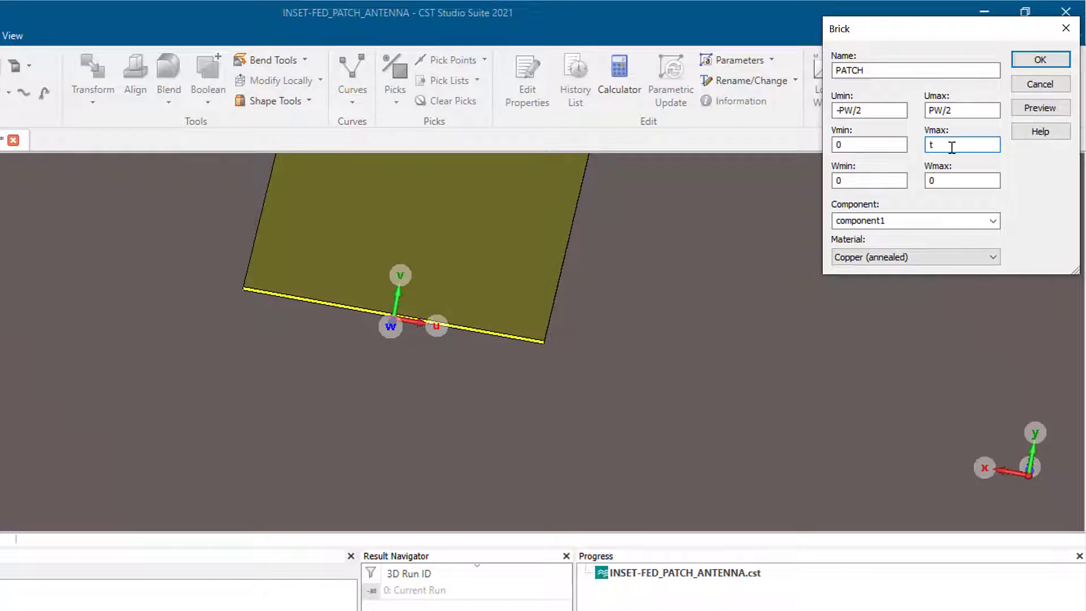
click(954, 177)
- Create the PATCH brick and define PW as 36.85
click(1039, 60)
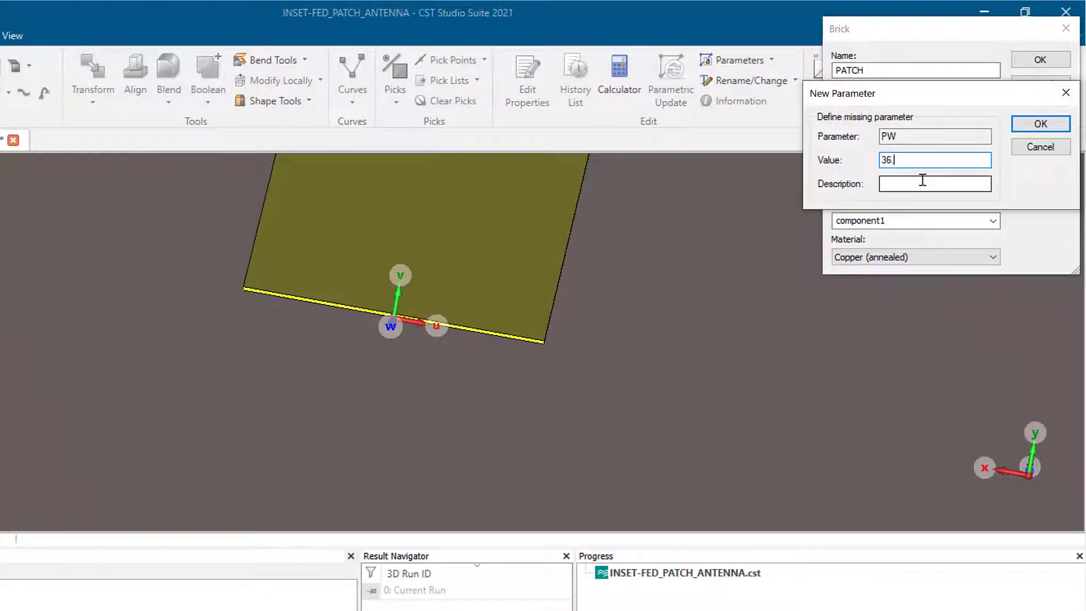
text(36.85)
key(Return)
key(Return)
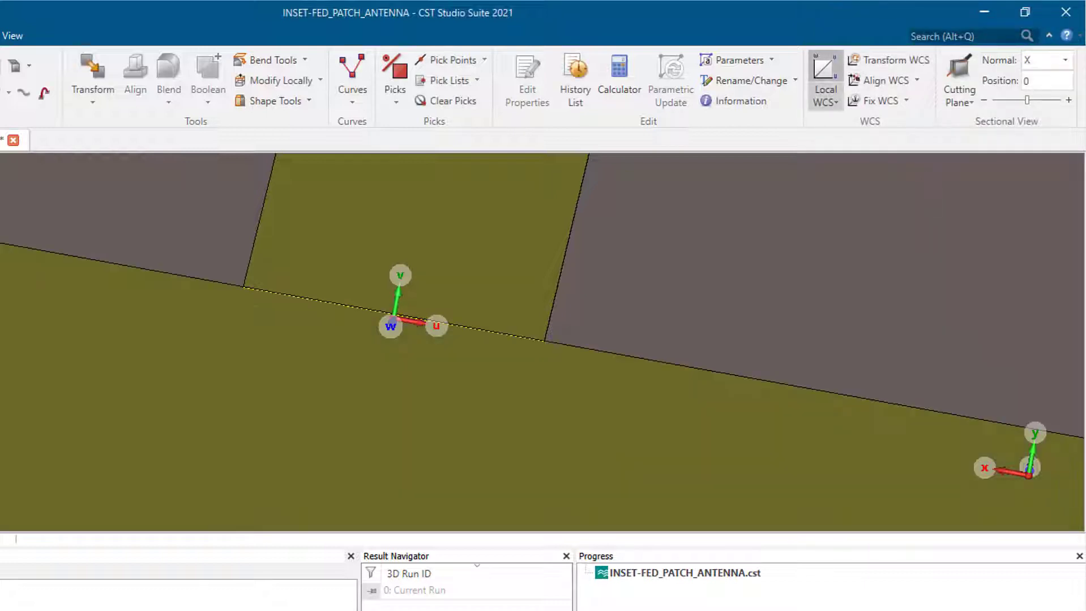
- Orbit, pan and zoom until the corner where the feed line joins the patch fills the view
scroll(493, 371, down, 5)
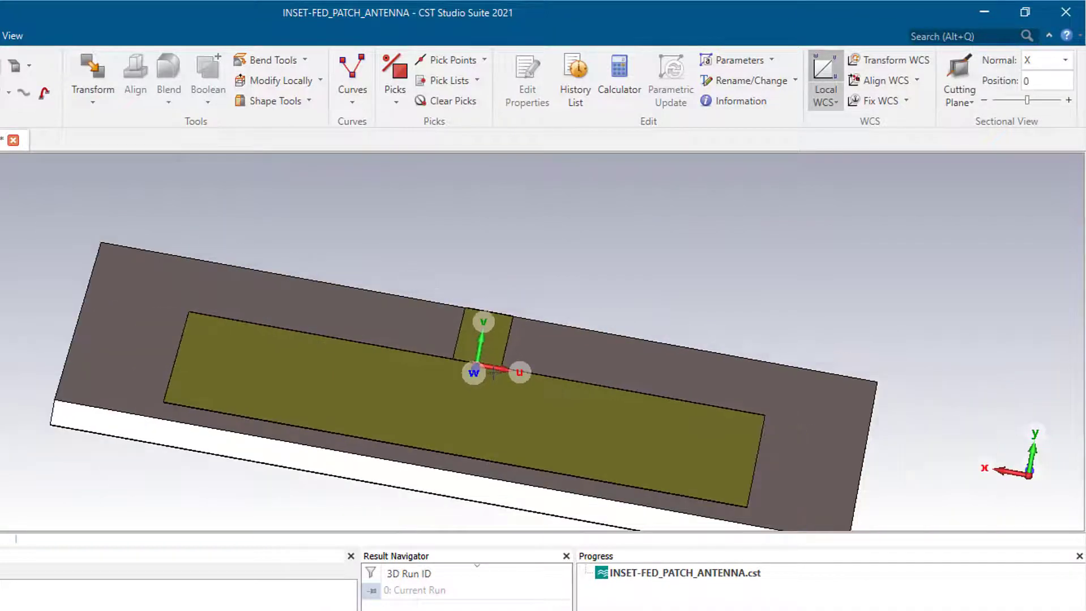
scroll(484, 395, down, 3)
drag(492, 405, 443, 395)
scroll(455, 416, up, 10)
scroll(475, 356, down, 6)
scroll(444, 395, down, 3)
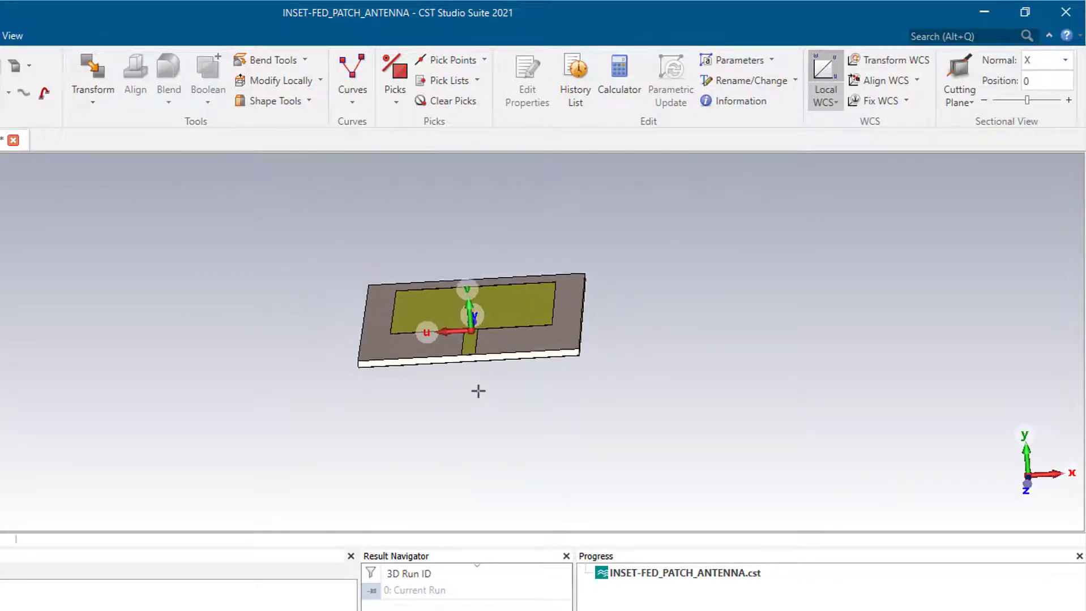
scroll(479, 391, up, 8)
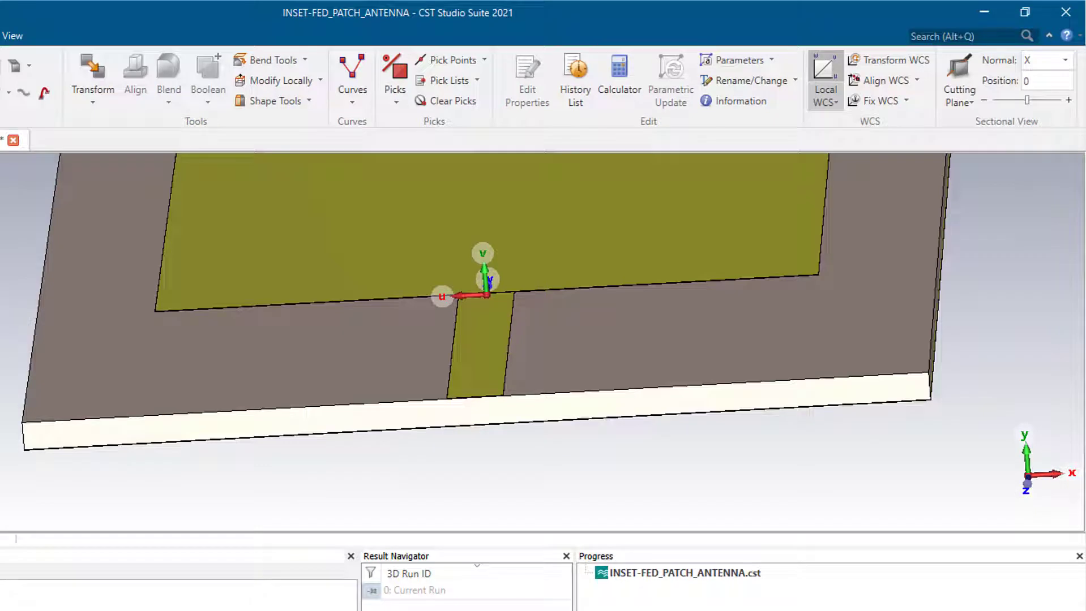
middle_drag(481, 307, 334, 392)
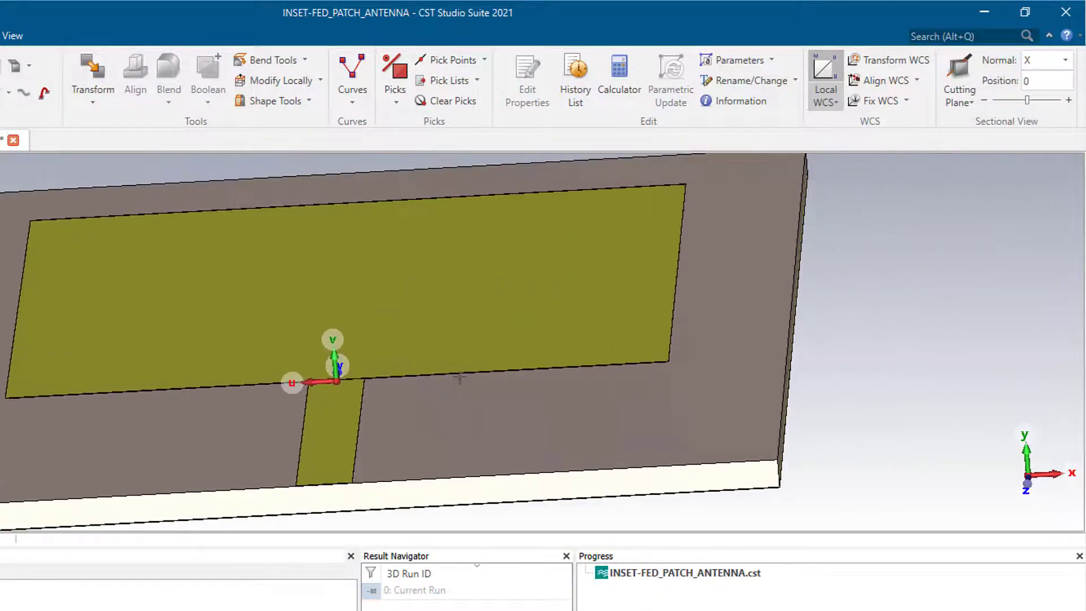
middle_drag(493, 388, 497, 392)
middle_drag(429, 379, 526, 384)
scroll(452, 391, up, 6)
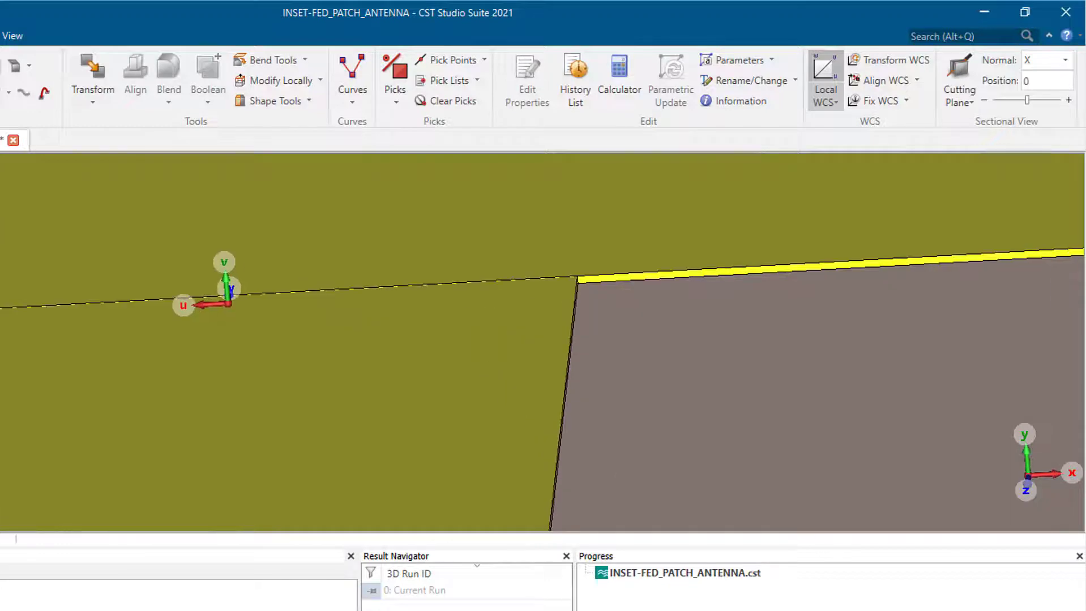
drag(323, 419, 309, 407)
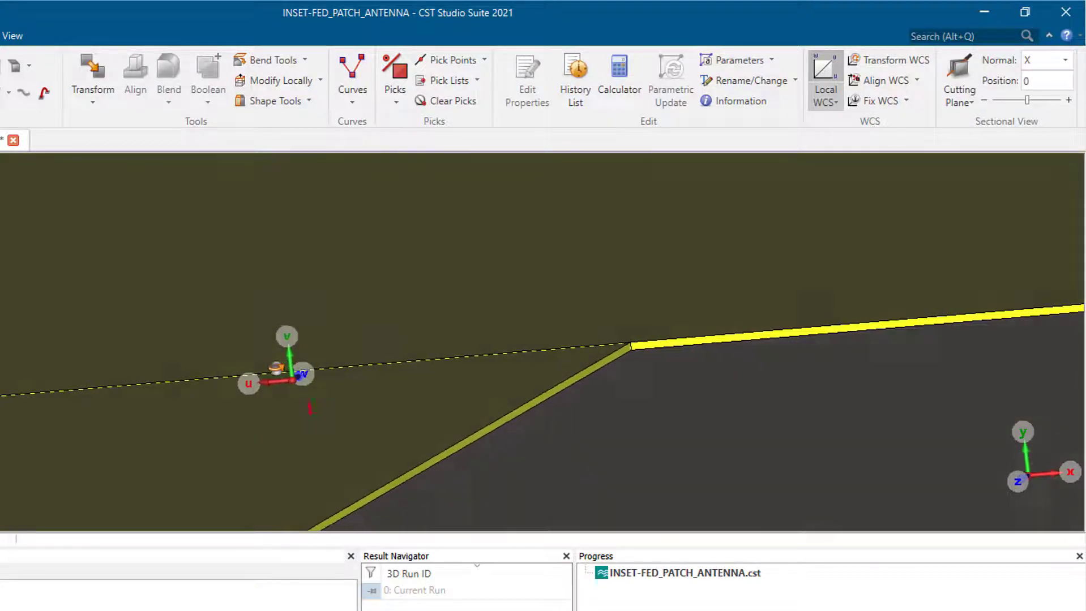
drag(276, 368, 272, 365)
scroll(639, 362, up, 5)
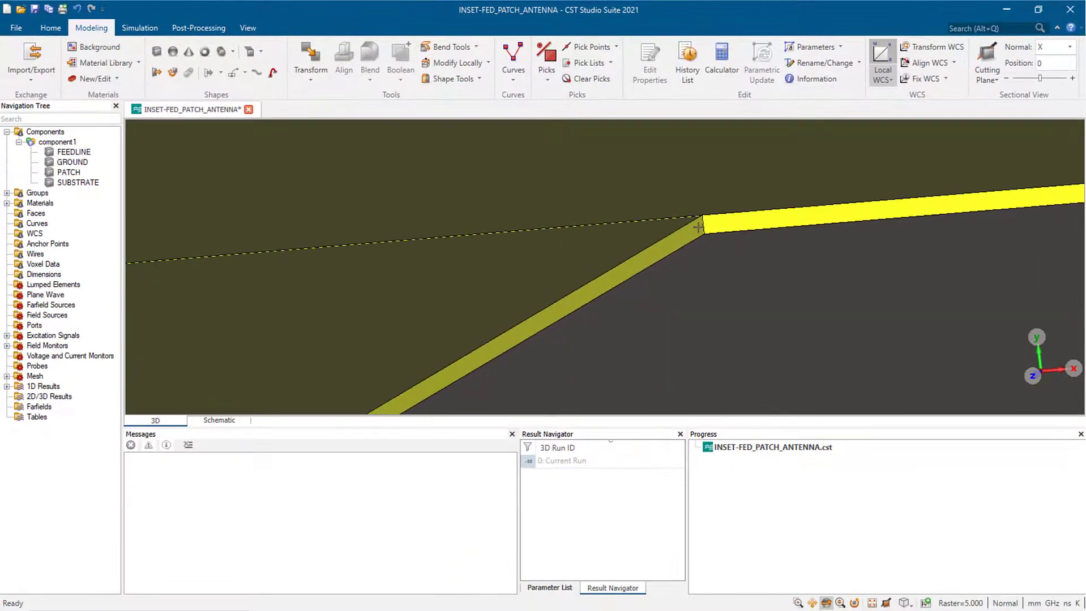
- Move the local coordinate system onto the feedline corner at the patch edge
click(813, 603)
drag(715, 230, 705, 317)
scroll(705, 318, up, 5)
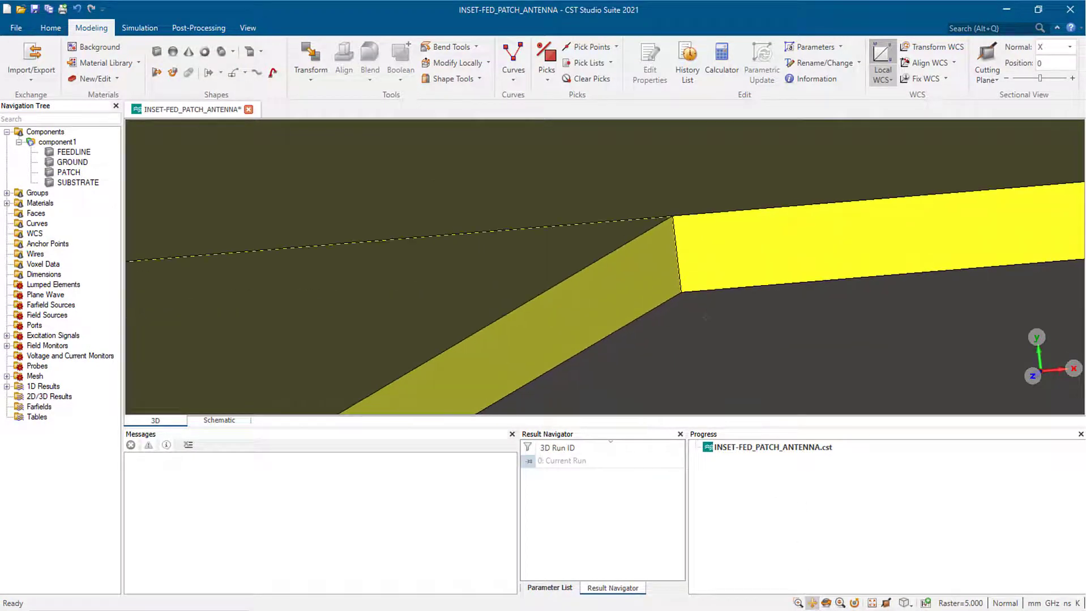
scroll(704, 318, up, 1)
key(p)
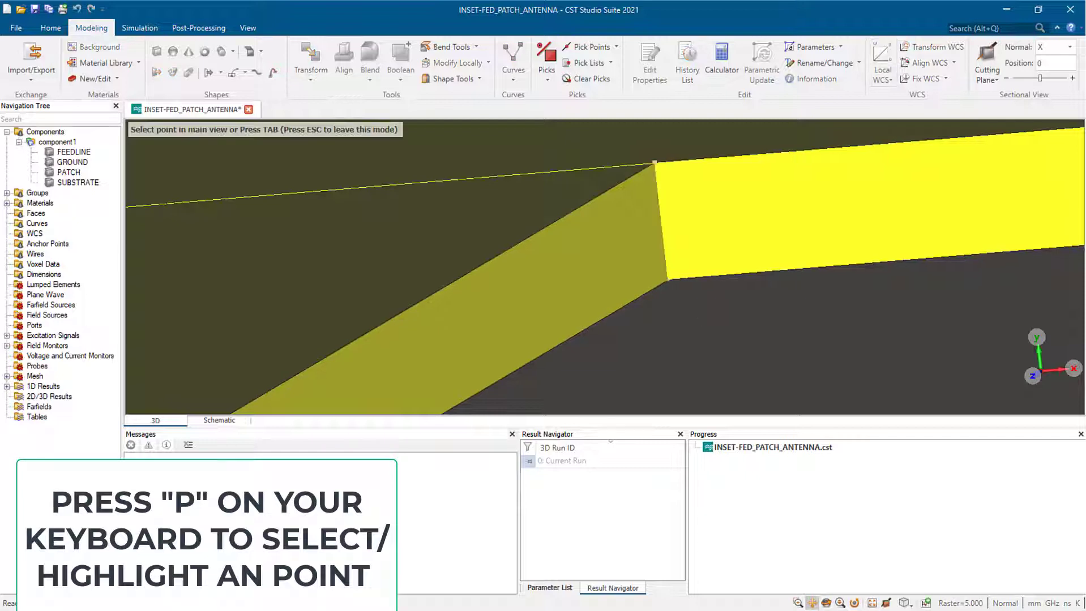
mouse_move(668, 281)
scroll(668, 281, up, 1)
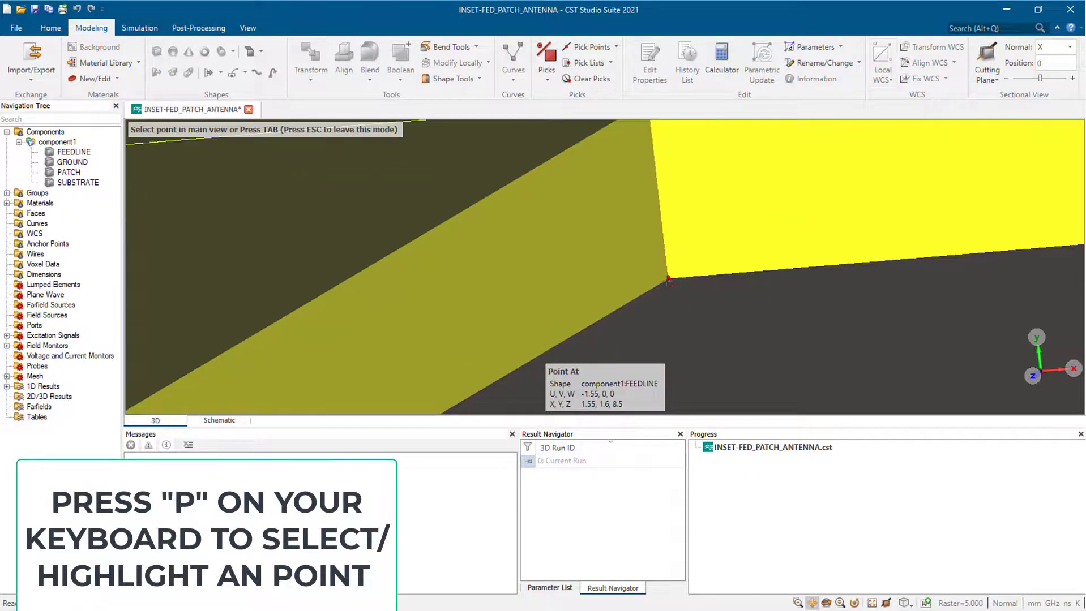
scroll(661, 282, up, 2)
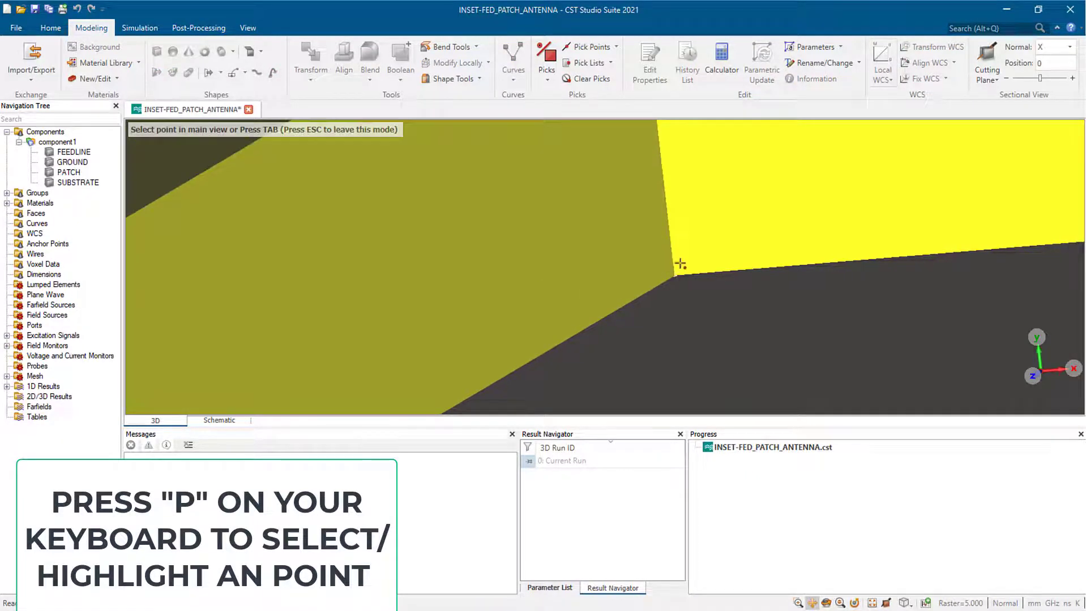
double_click(675, 277)
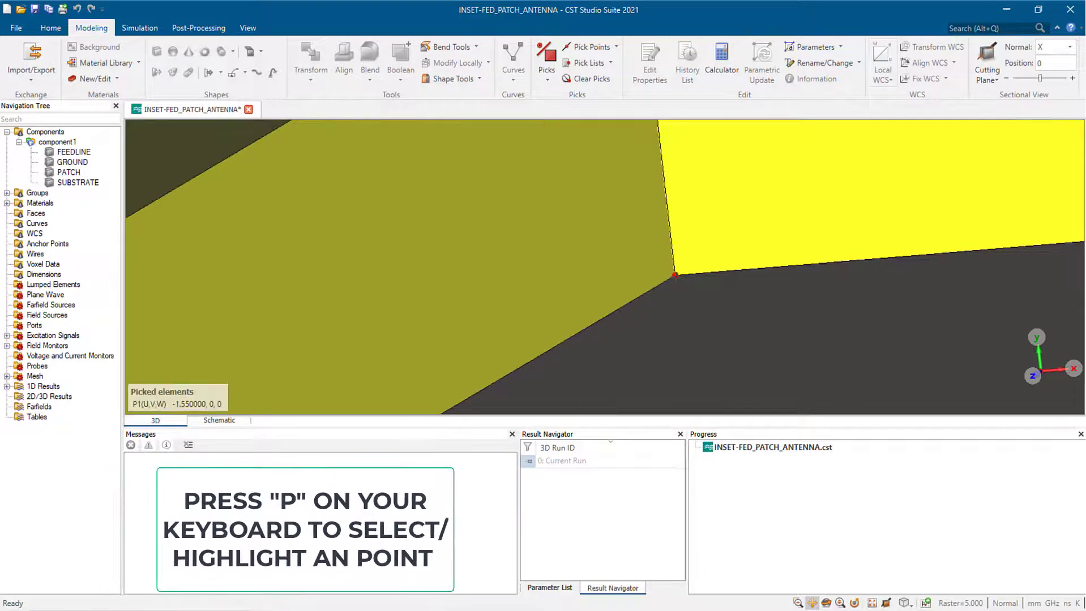
key(w)
key(w)
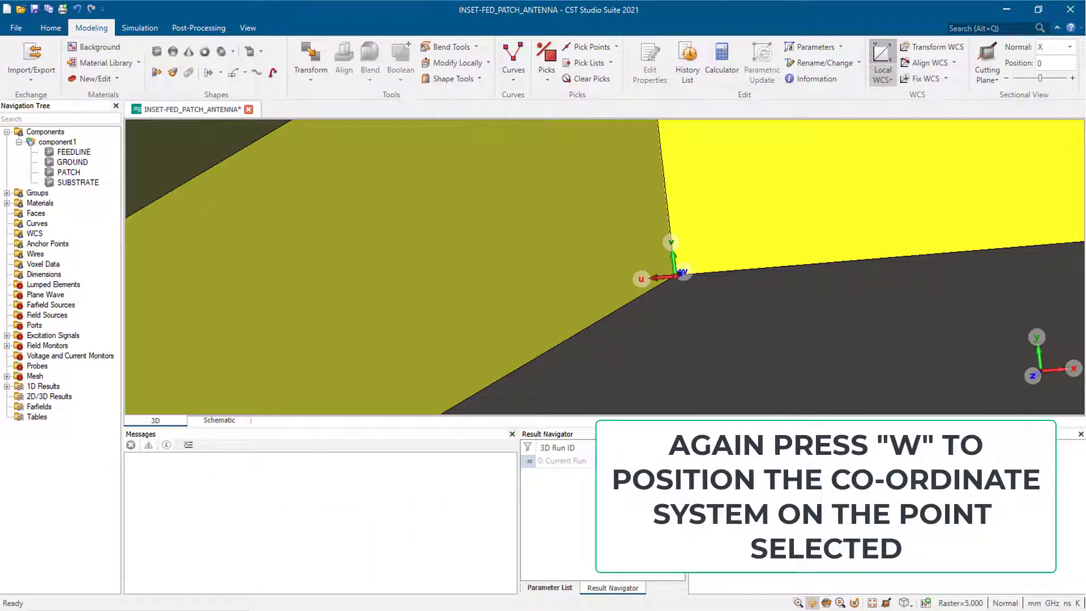
- Begin drawing a new brick from that corner
scroll(702, 340, up, 1)
scroll(701, 340, down, 3)
scroll(701, 340, down, 6)
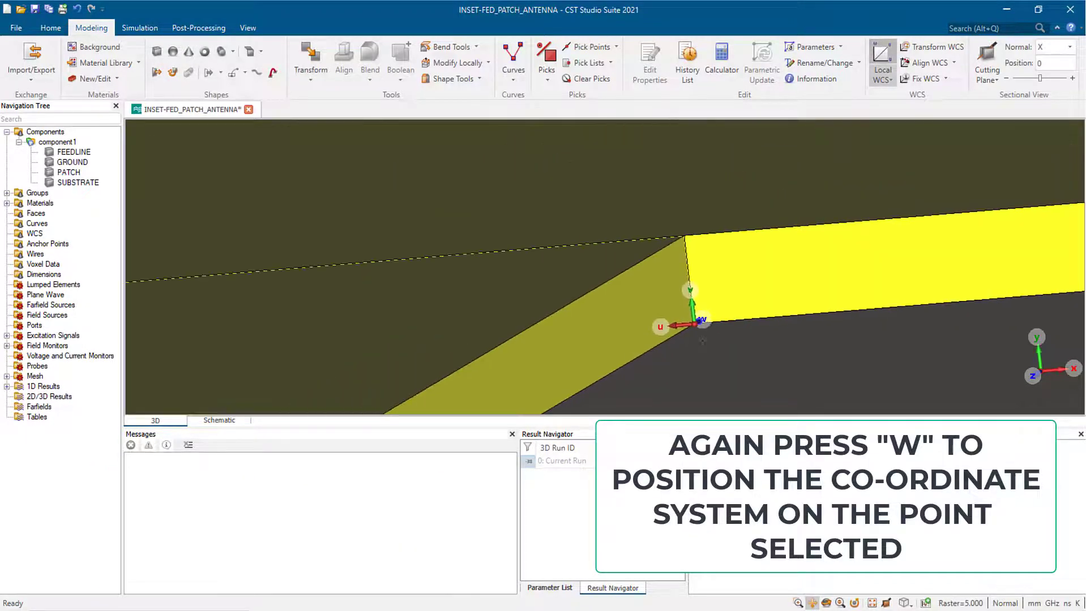
click(157, 51)
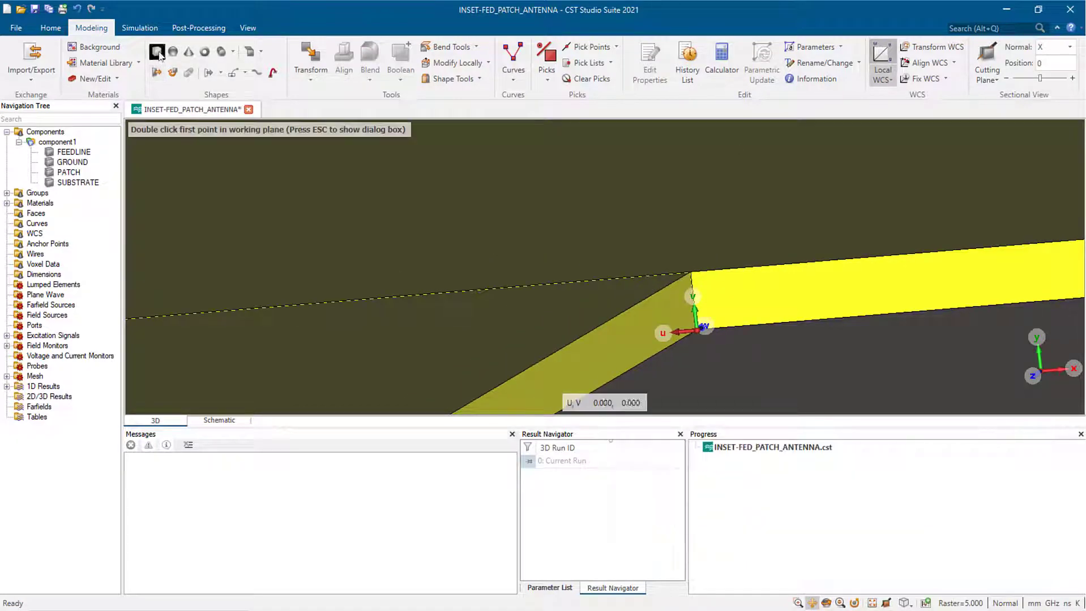
- Name the brick GAP and set Umin to -GW and Vmax to t
key(Escape)
key(BackSpace)
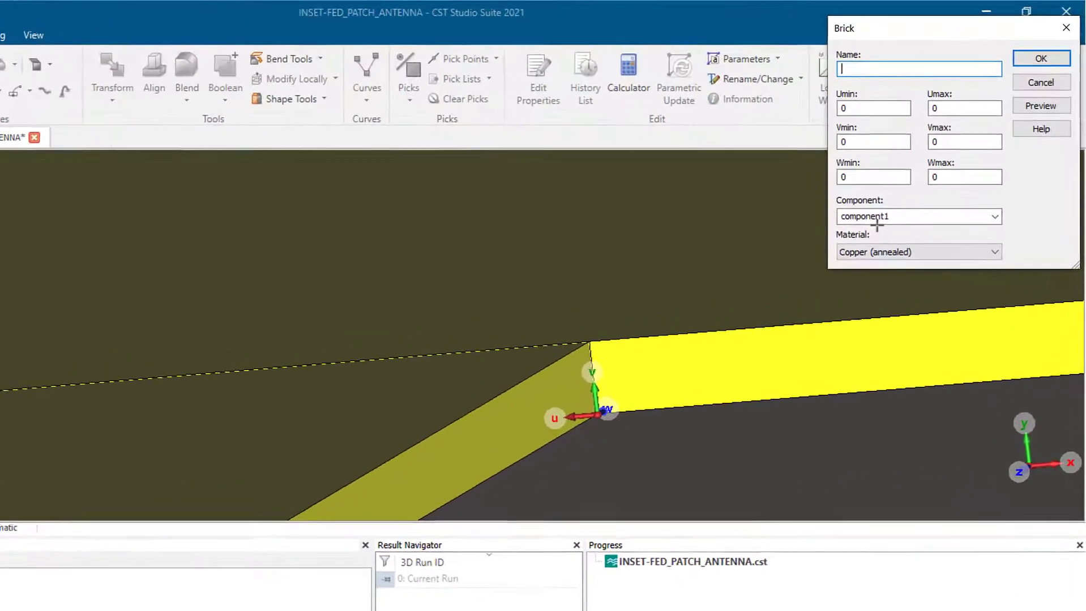
text(GAP)
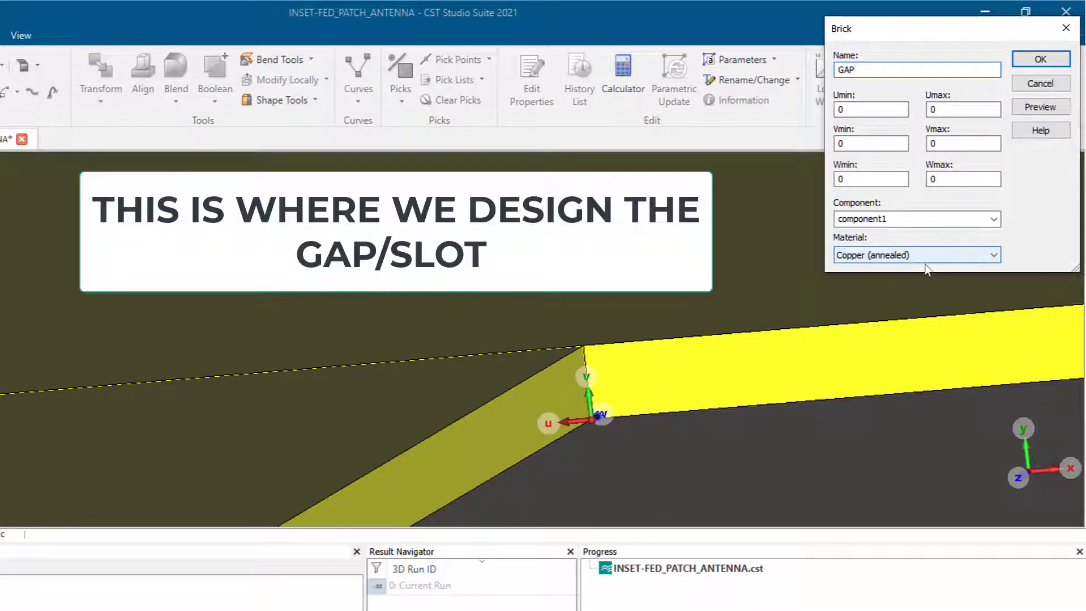
middle_drag(722, 400, 670, 415)
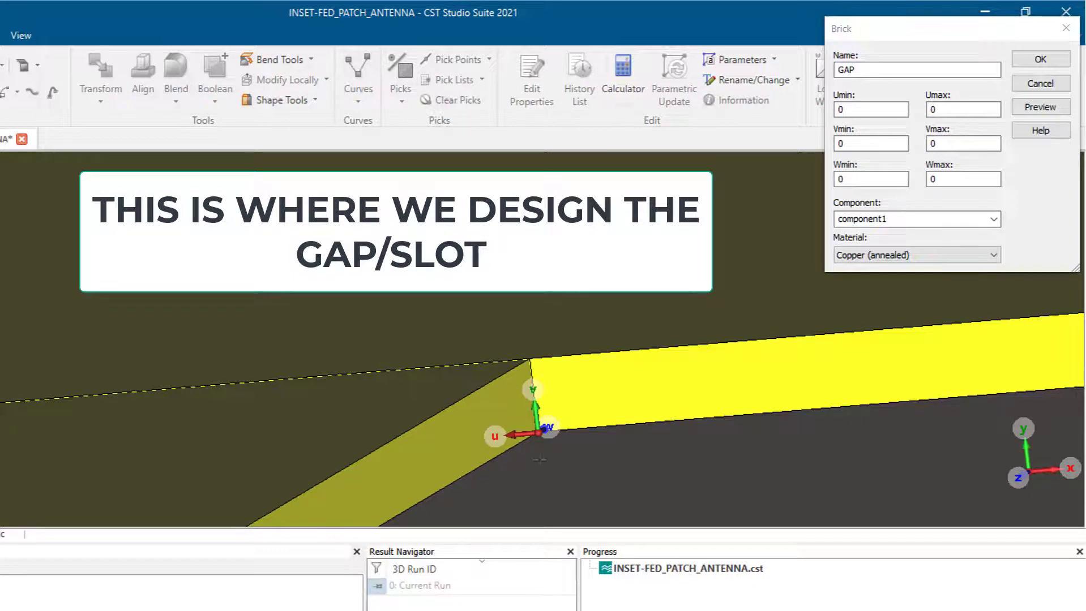
click(869, 111)
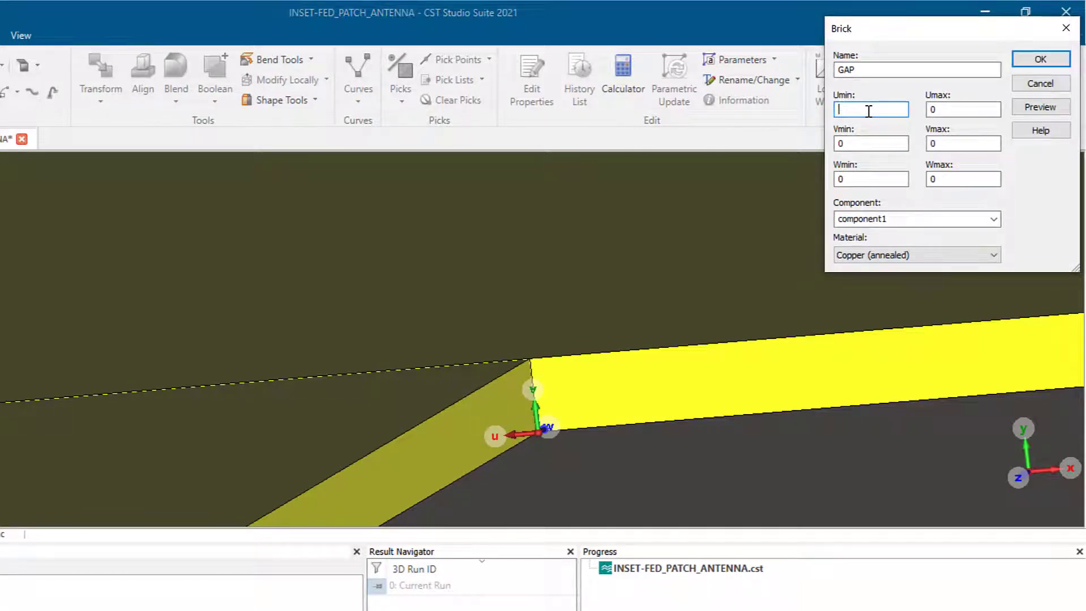
text(-GW)
click(934, 145)
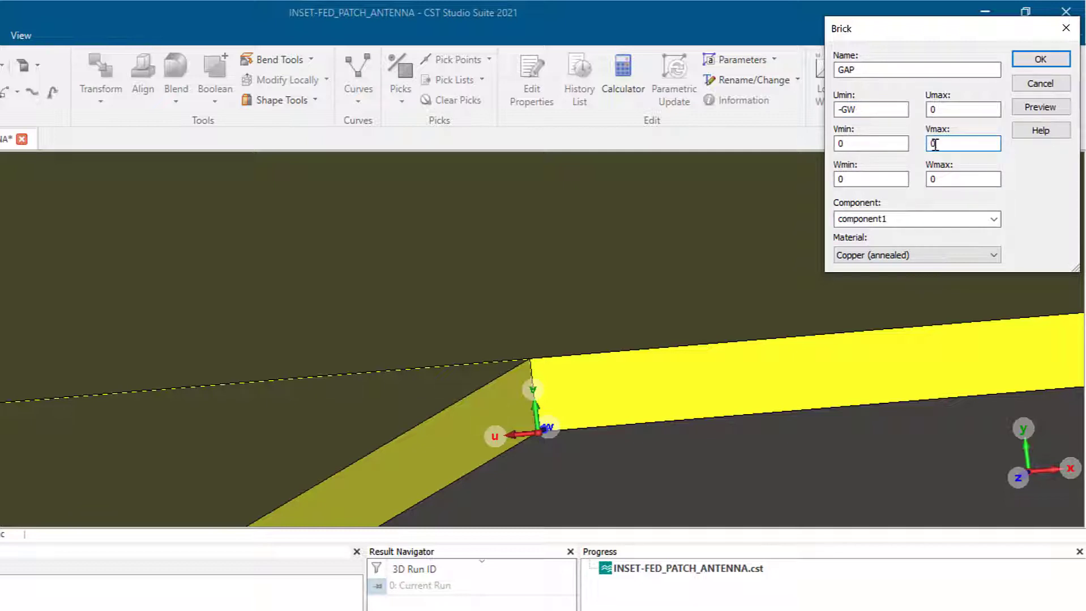
key(BackSpace)
click(674, 431)
drag(655, 429, 575, 435)
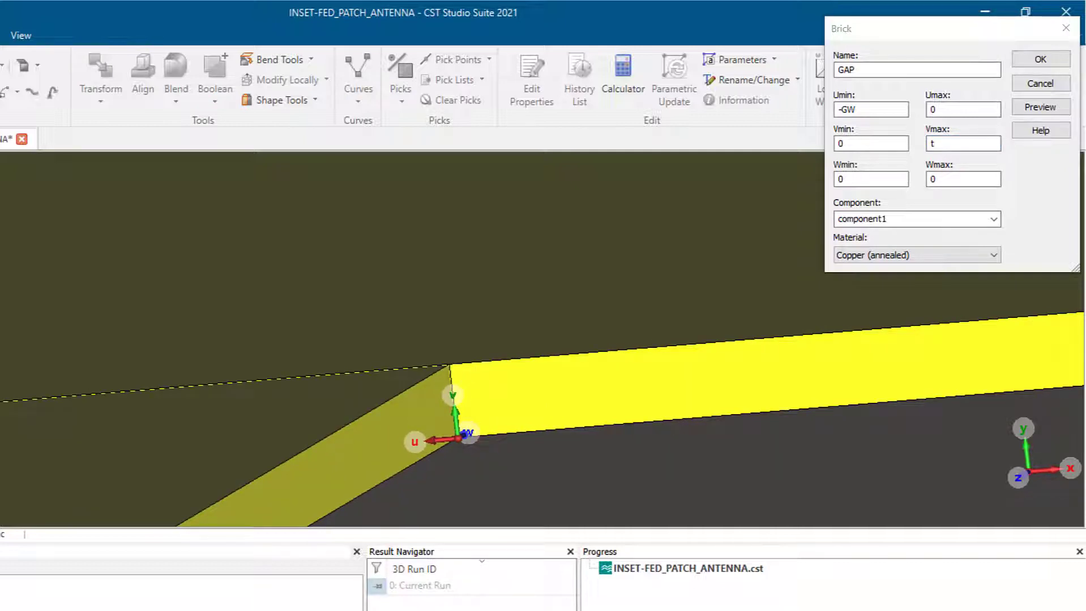
mouse_move(750, 502)
mouse_down()
mouse_move(746, 436)
mouse_move(709, 449)
mouse_move(703, 514)
mouse_move(703, 456)
mouse_up()
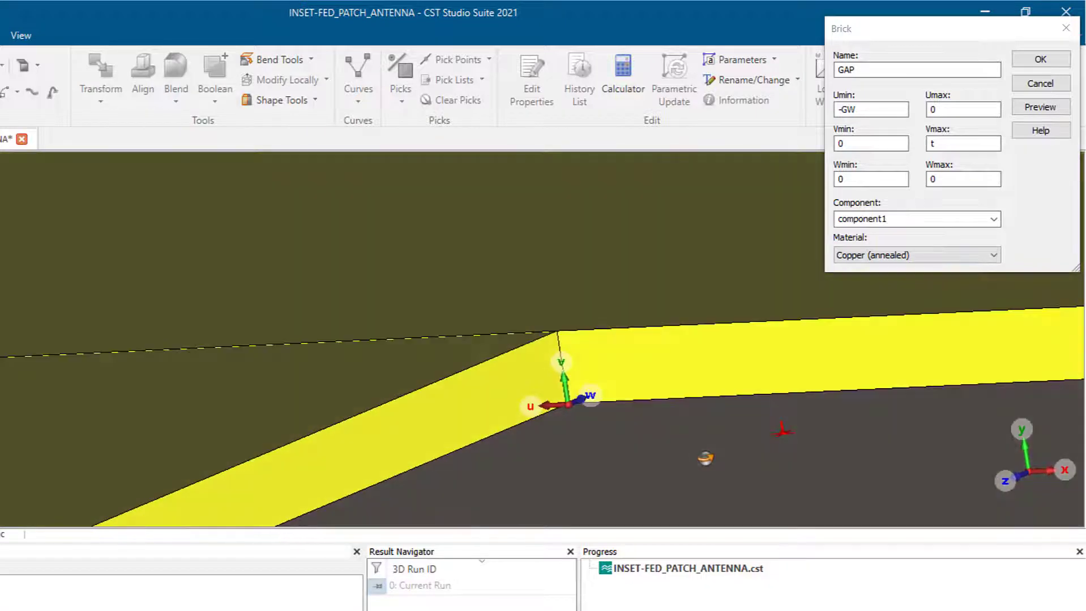
- Set Wmax to GL, create the GAP brick and define GW as 2.5
click(946, 180)
key(BackSpace)
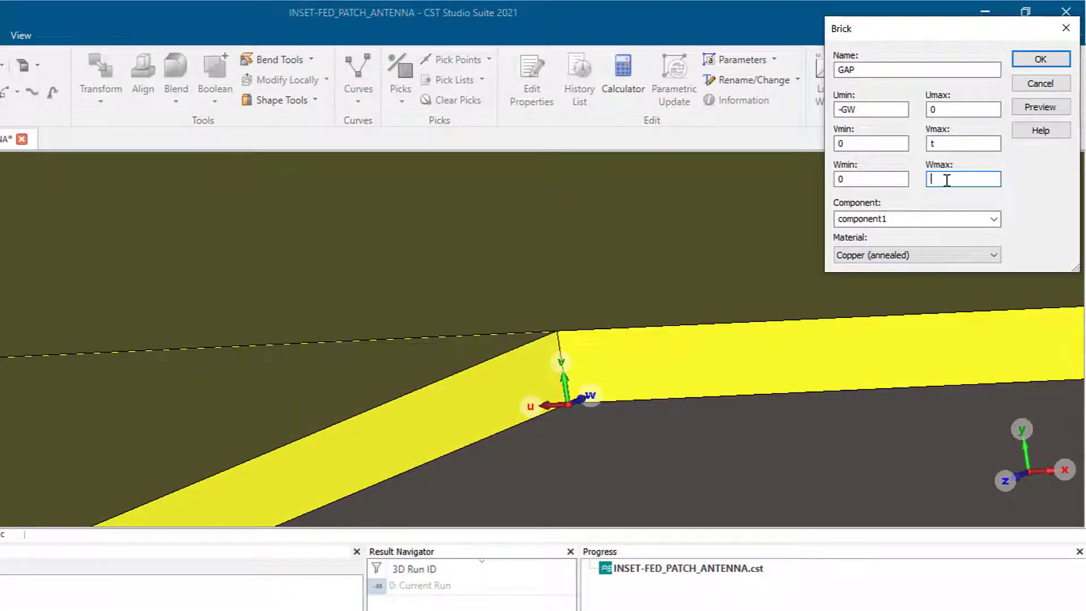
text(g)
click(1031, 60)
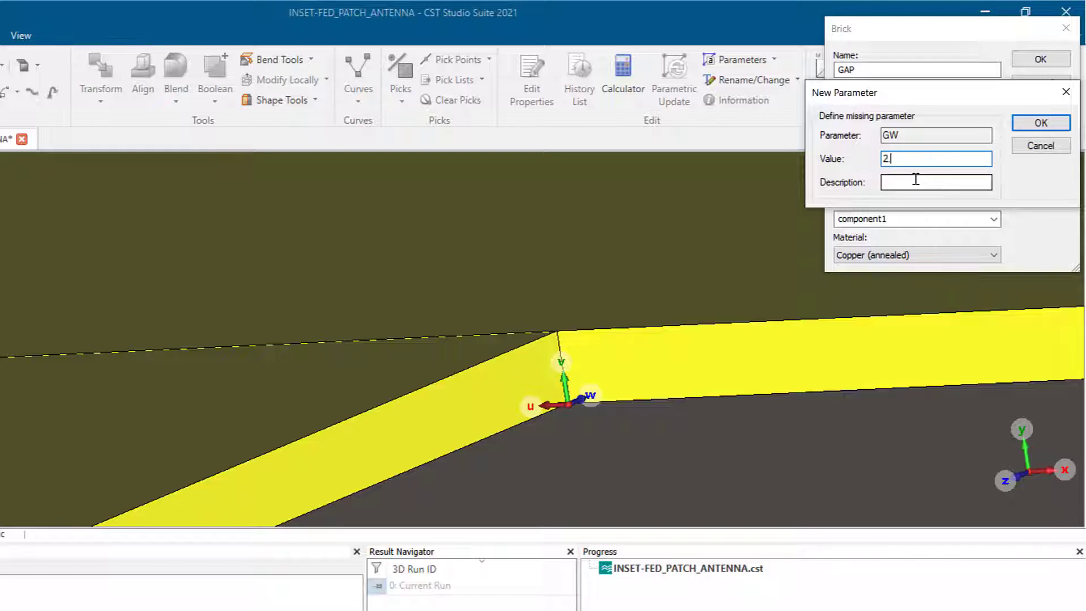
key(Return)
key(Return)
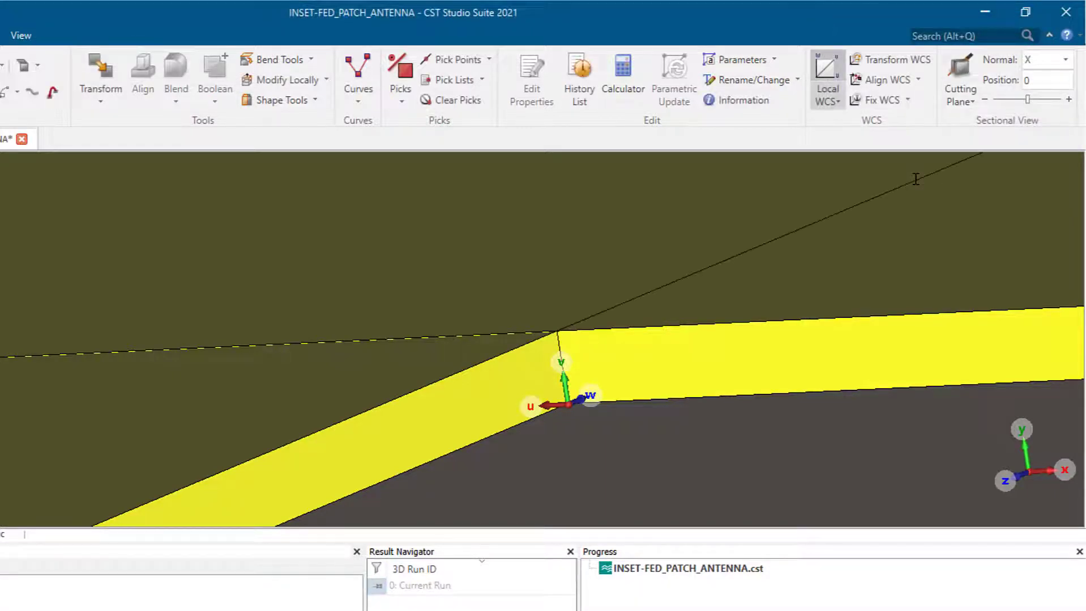
- Orbit and zoom in on the junction where the feed line enters the patch beside the GAP notch
scroll(639, 420, down, 10)
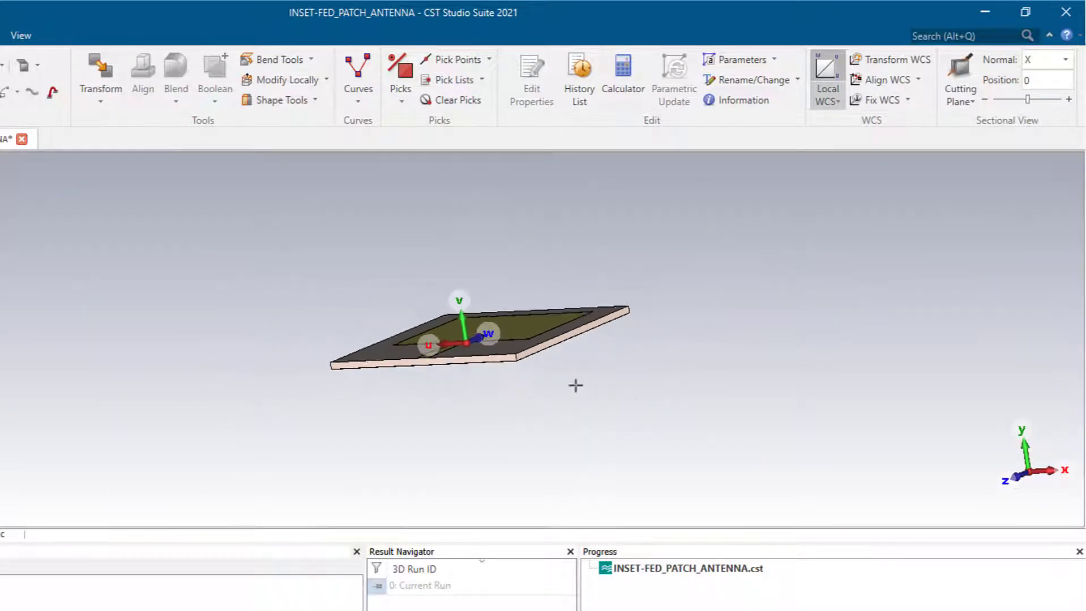
ctrl+drag(576, 385, 481, 487)
scroll(477, 380, up, 5)
scroll(507, 337, up, 2)
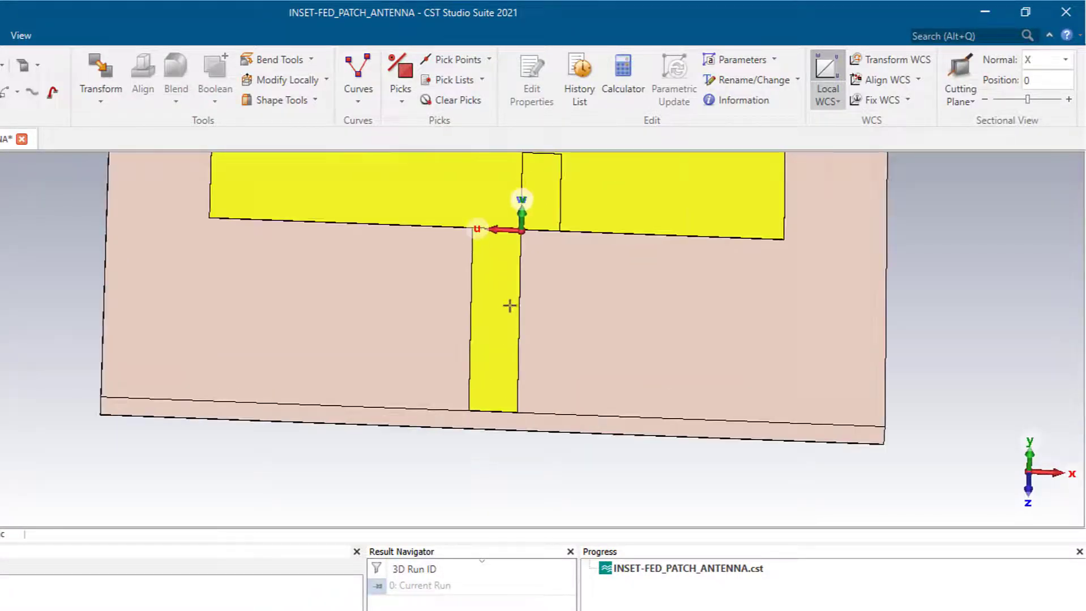
drag(501, 309, 470, 335)
scroll(497, 314, up, 4)
scroll(499, 313, down, 5)
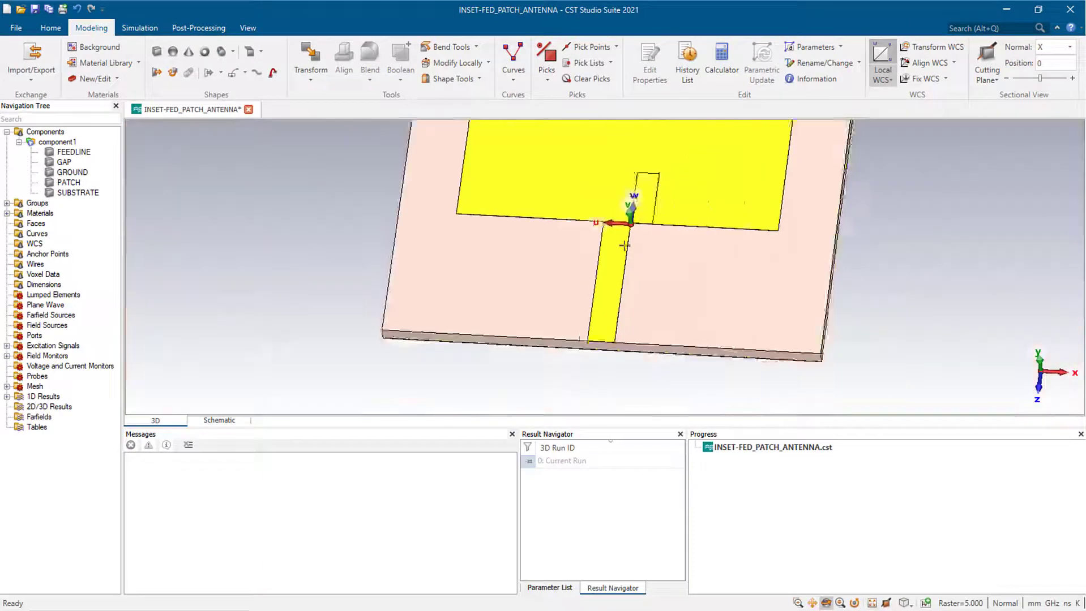
scroll(624, 245, down, 5)
scroll(624, 244, up, 6)
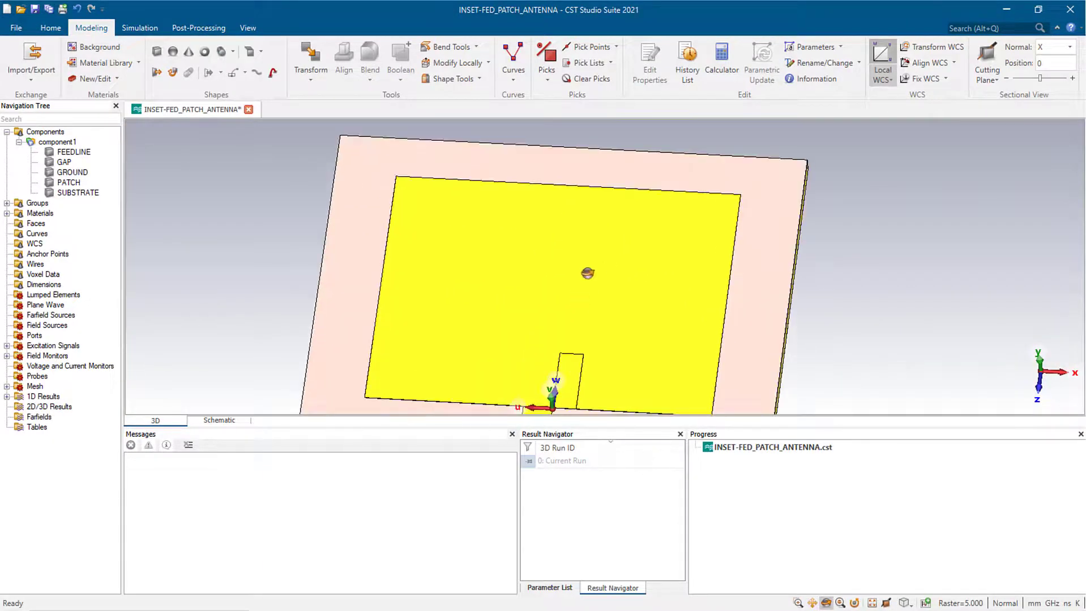
drag(577, 306, 603, 267)
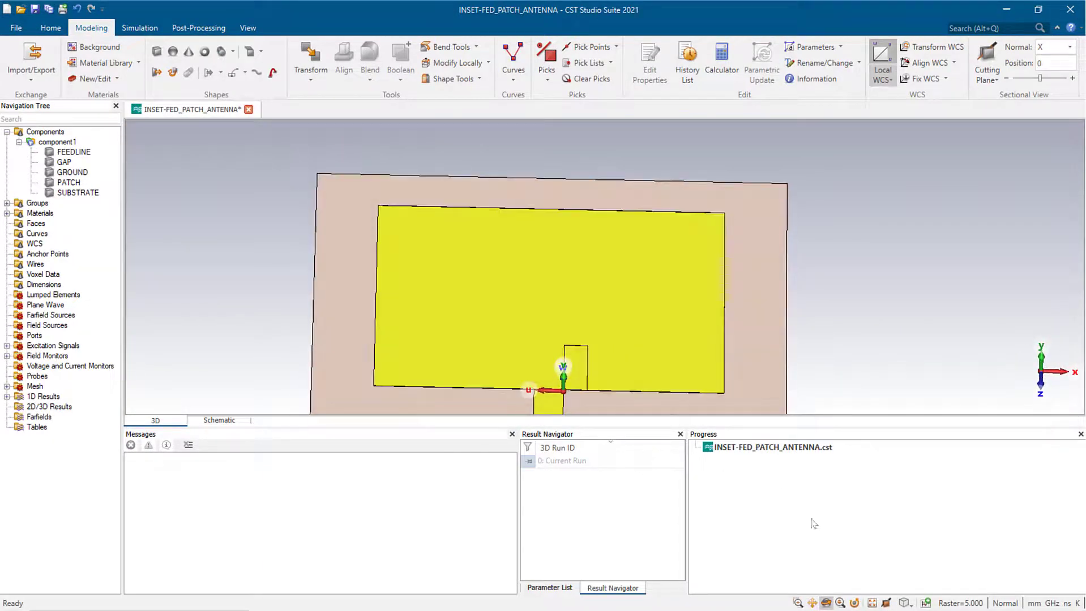
click(812, 602)
scroll(588, 297, up, 2)
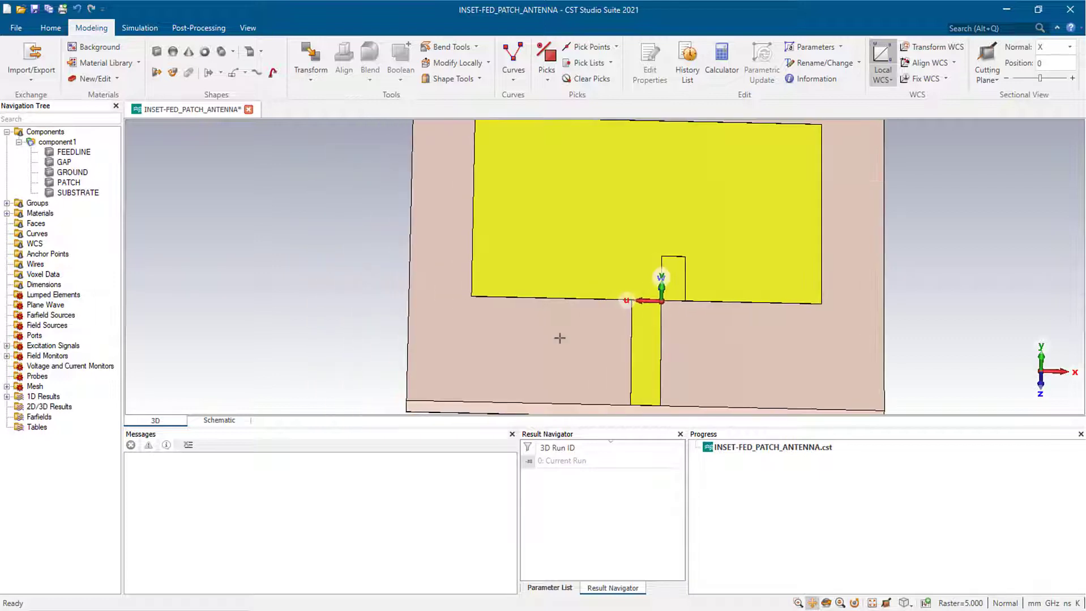
scroll(592, 330, up, 3)
scroll(591, 330, up, 3)
scroll(764, 287, up, 2)
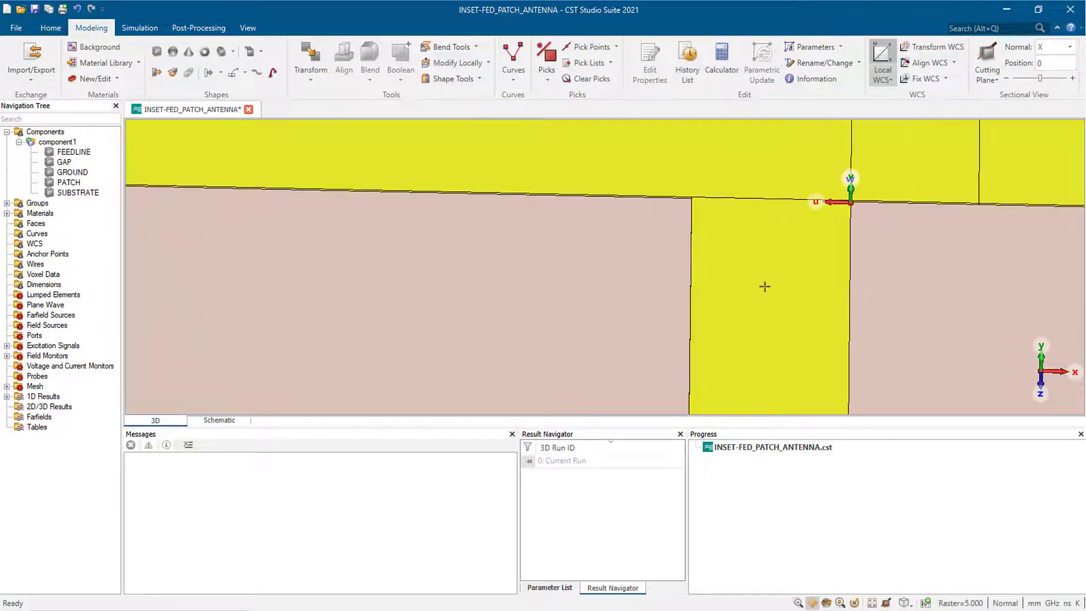
- Align the local coordinate system to the feed line's top edge
key(e)
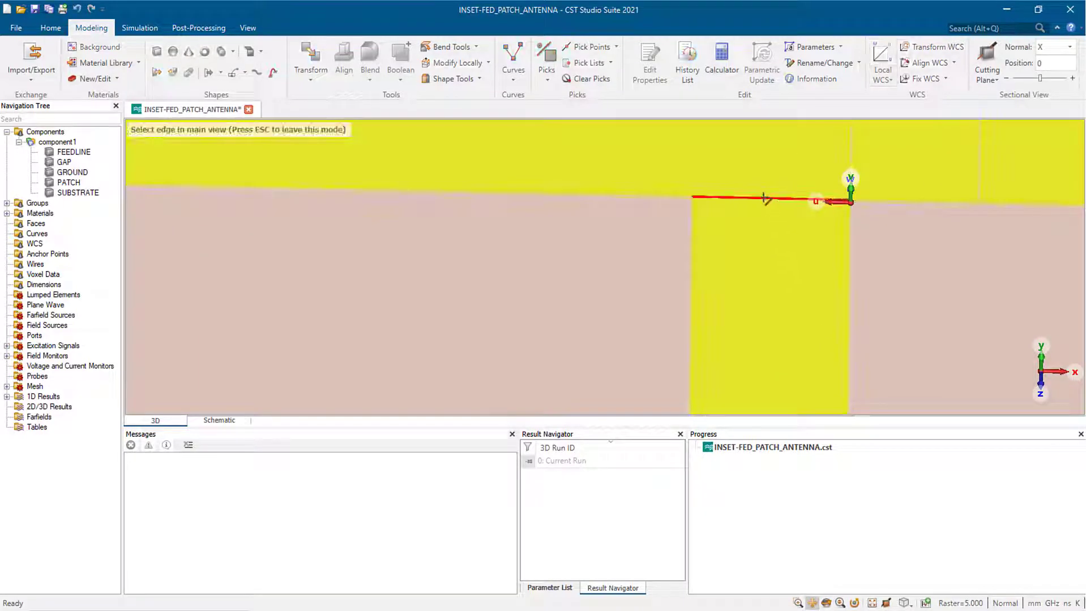
click(762, 197)
key(w)
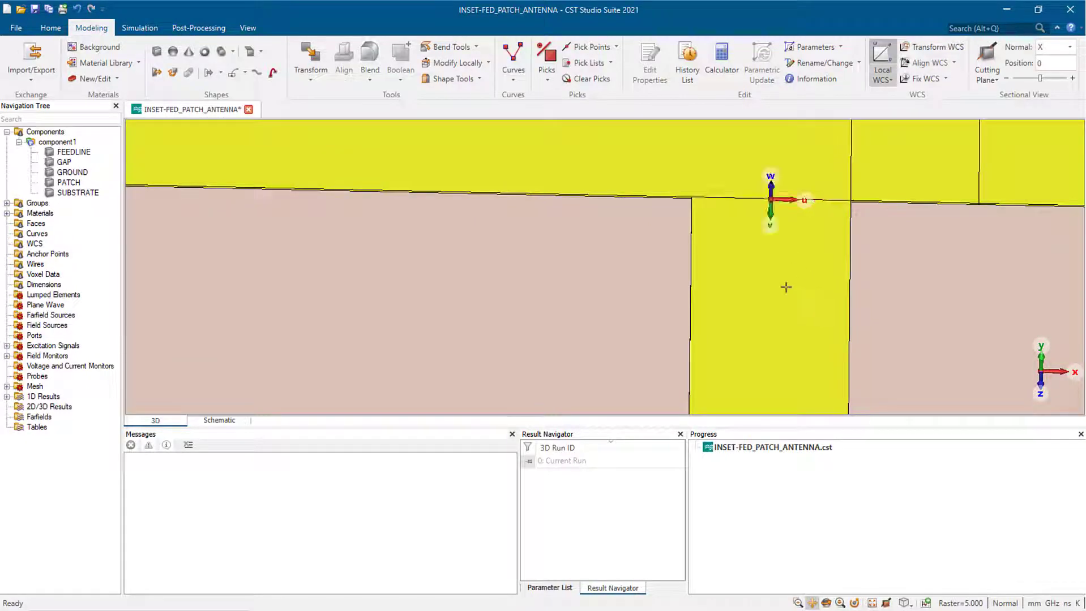
scroll(760, 280, down, 8)
drag(664, 339, 565, 340)
drag(483, 320, 445, 318)
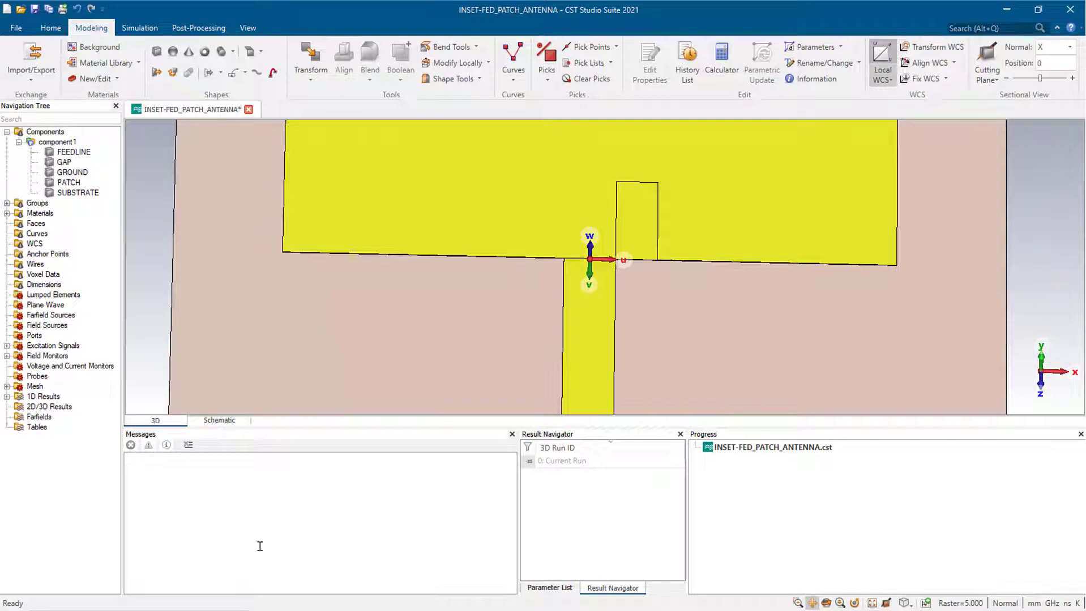
- Mirror the GAP block with Copy and Unite, setting the mirror plane U component to -1
click(64, 162)
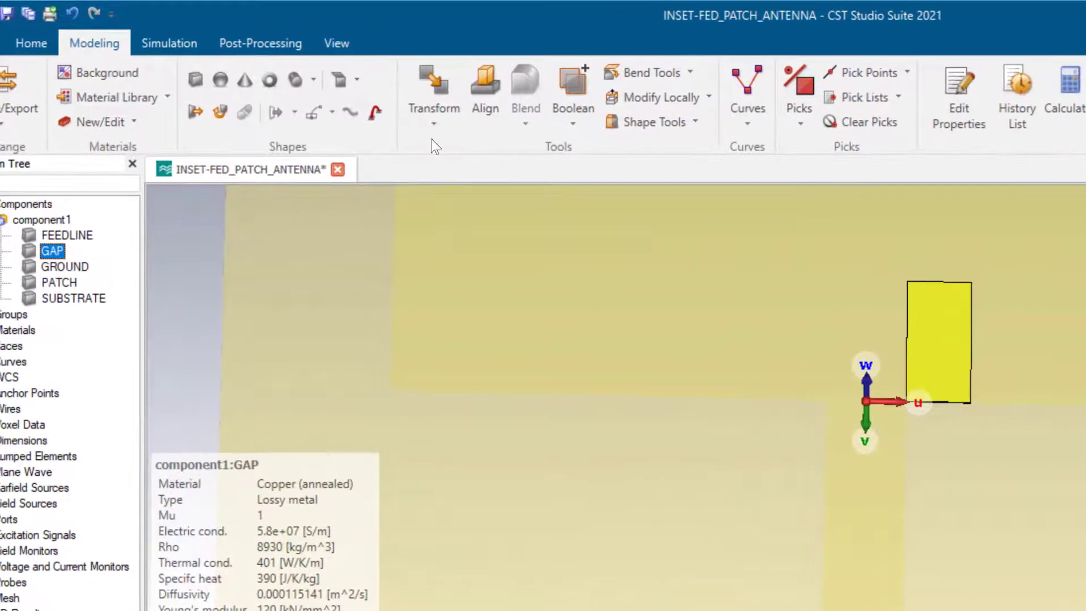
click(435, 122)
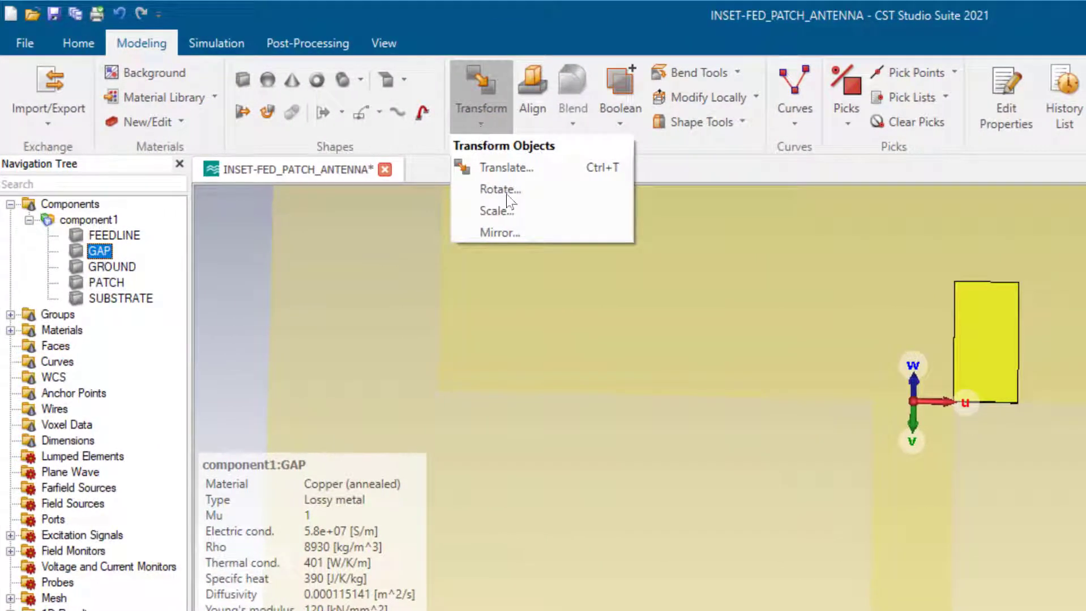
click(513, 232)
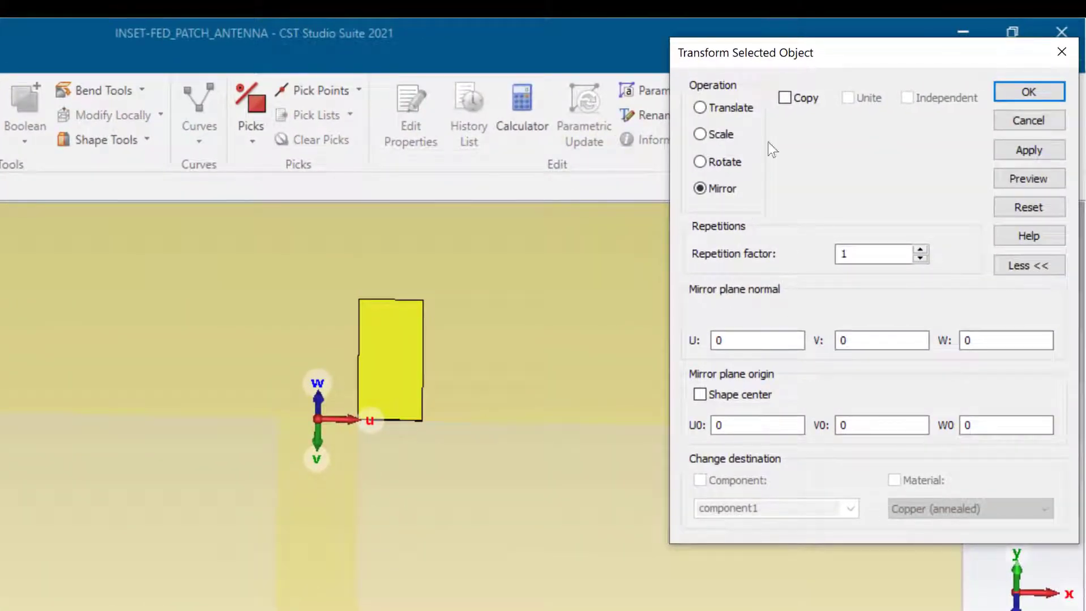
click(786, 98)
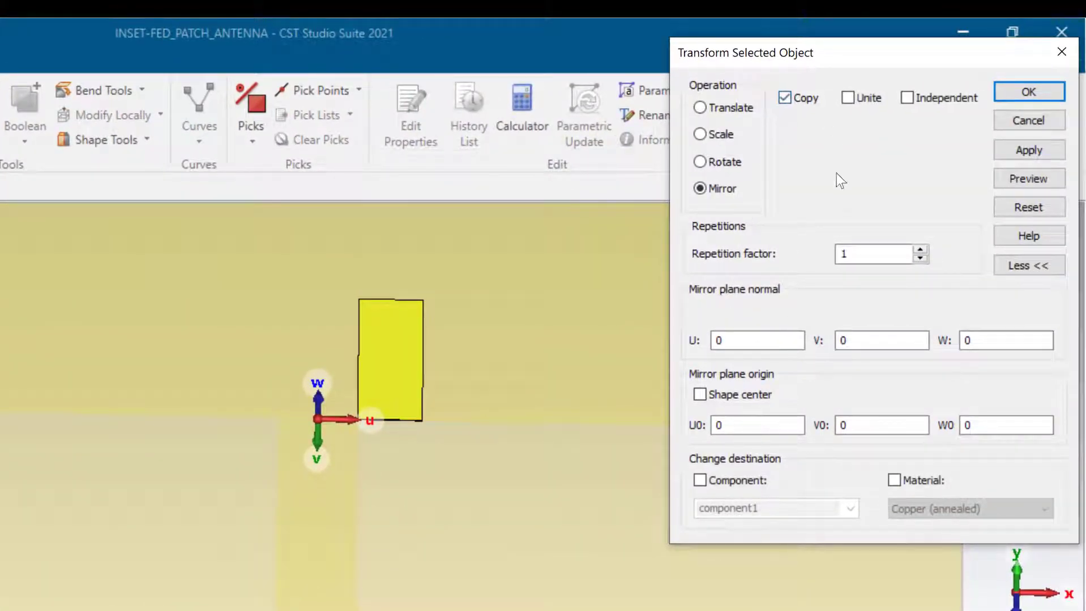
click(847, 98)
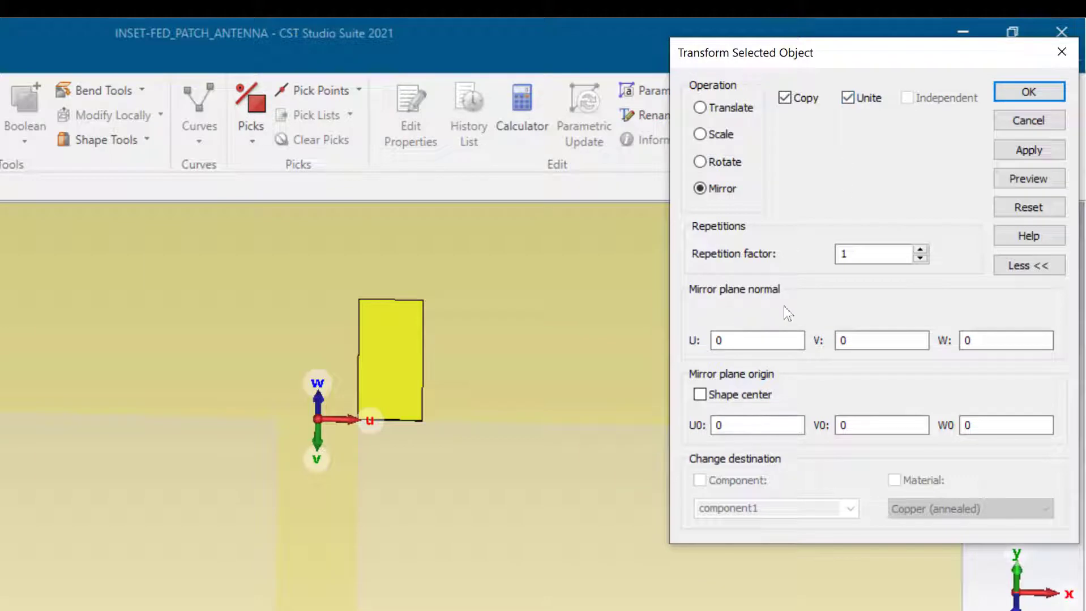
click(742, 340)
click(1036, 175)
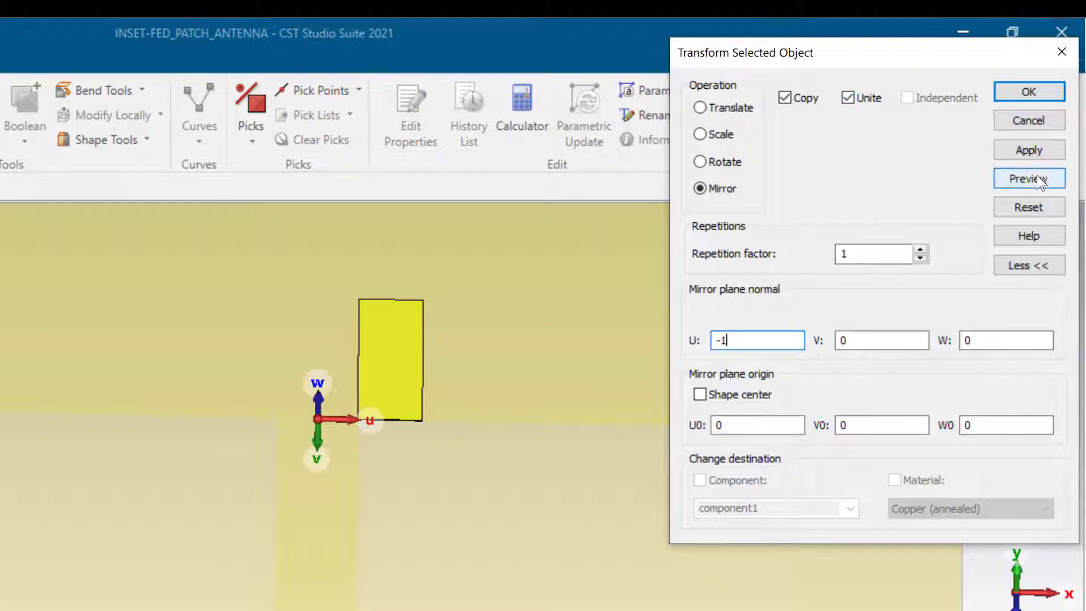
click(1017, 152)
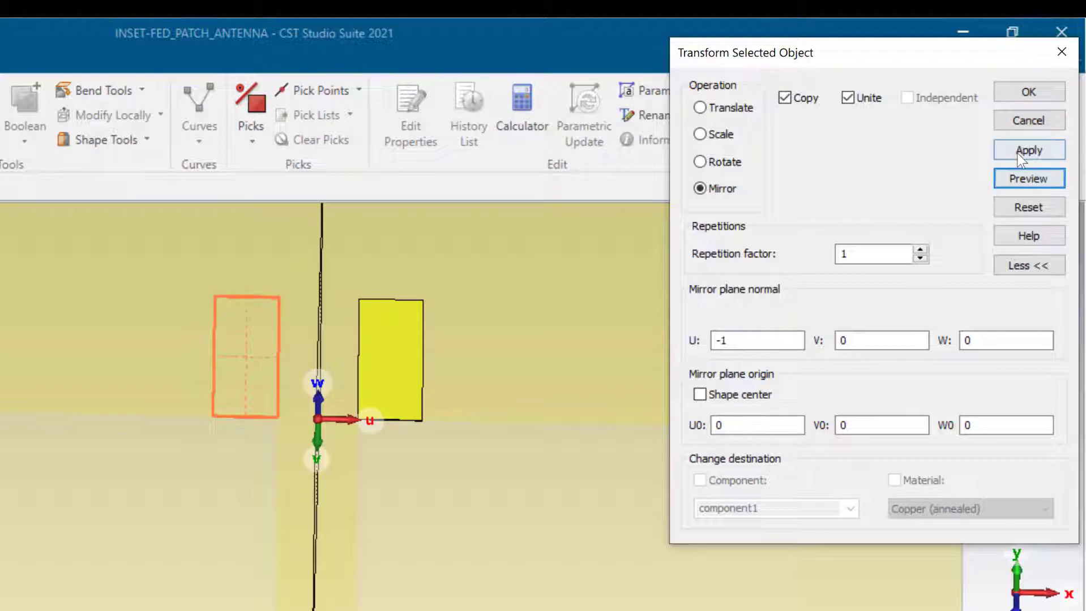
click(737, 340)
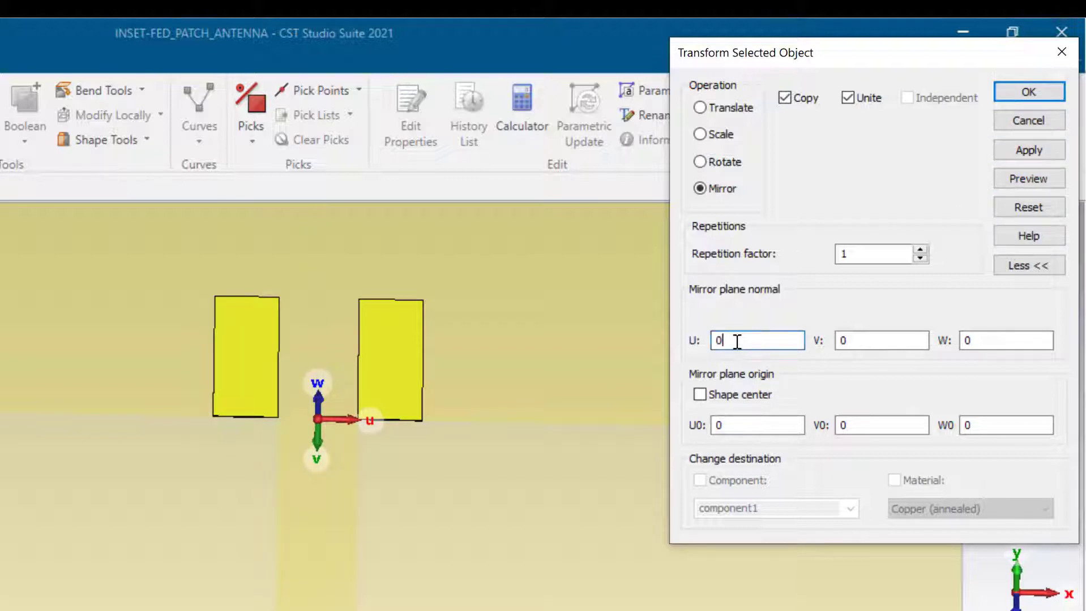
key(BackSpace)
text(-1)
- Confirm the mirrored GAP copy and close the Transform dialog
click(1022, 92)
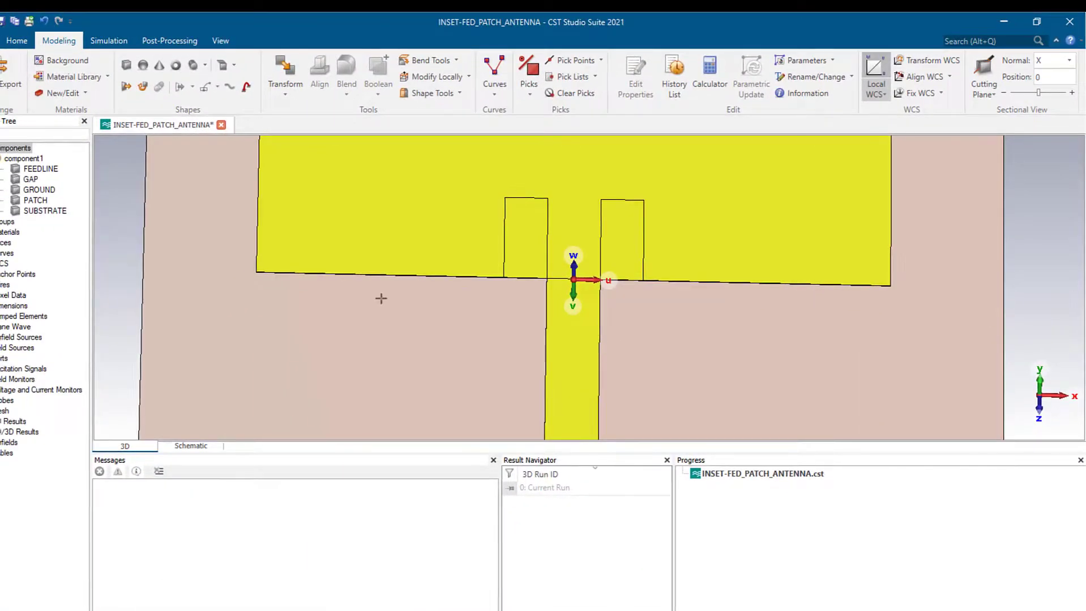
scroll(359, 322, up, 2)
scroll(359, 322, down, 5)
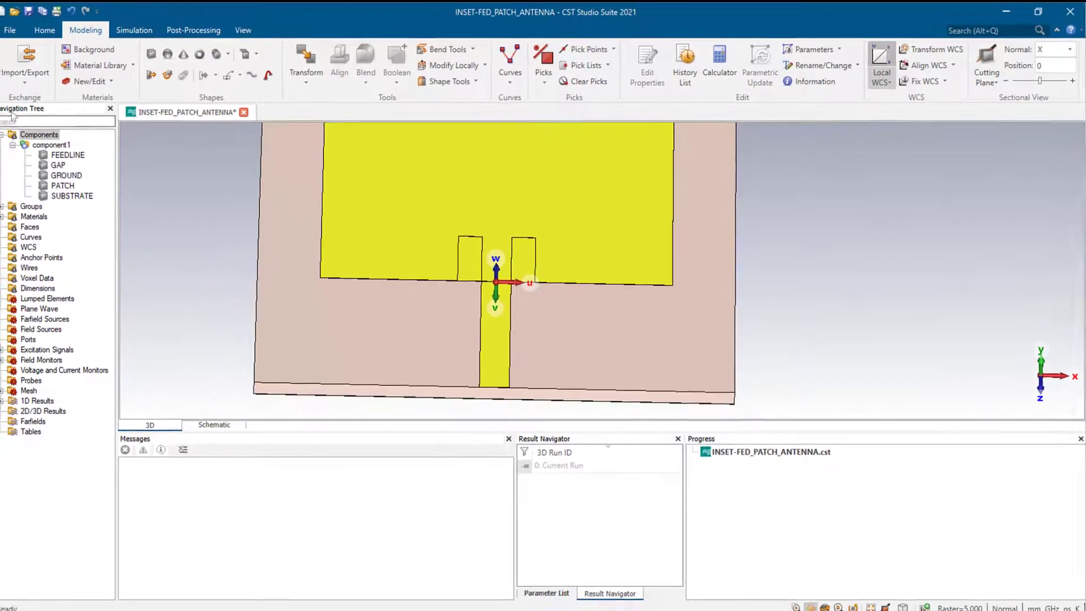
- Subtract GAP from PATCH to cut the two inset notches
click(37, 137)
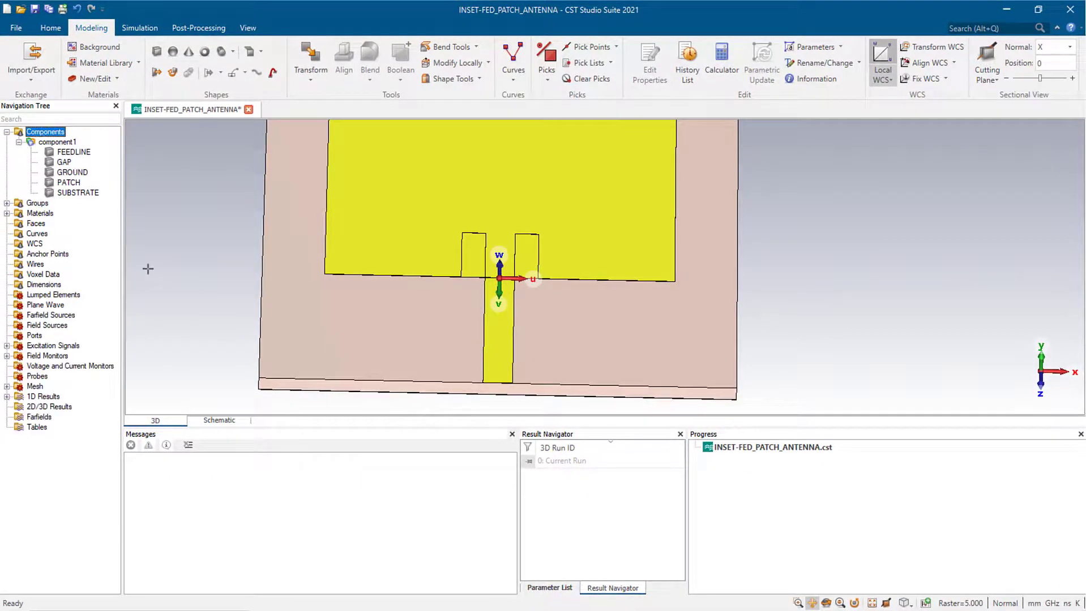
click(68, 182)
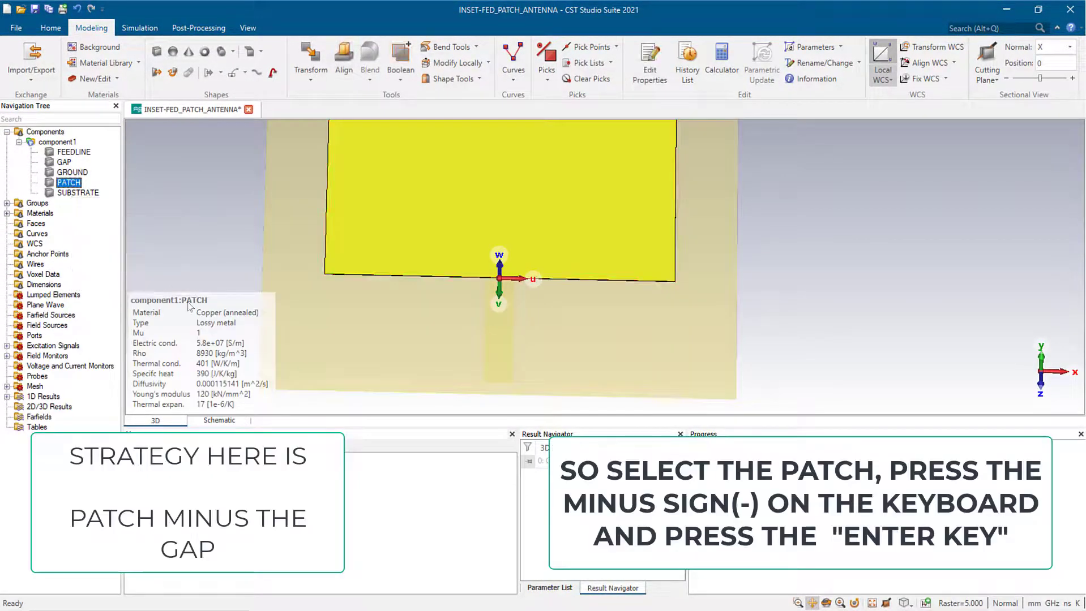
key(minus)
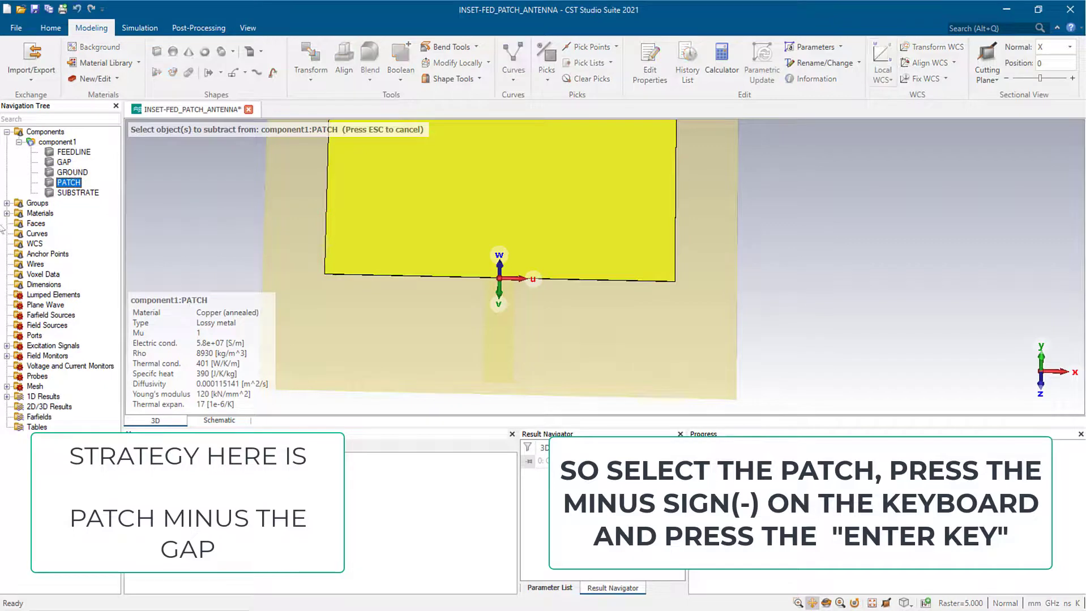
click(64, 162)
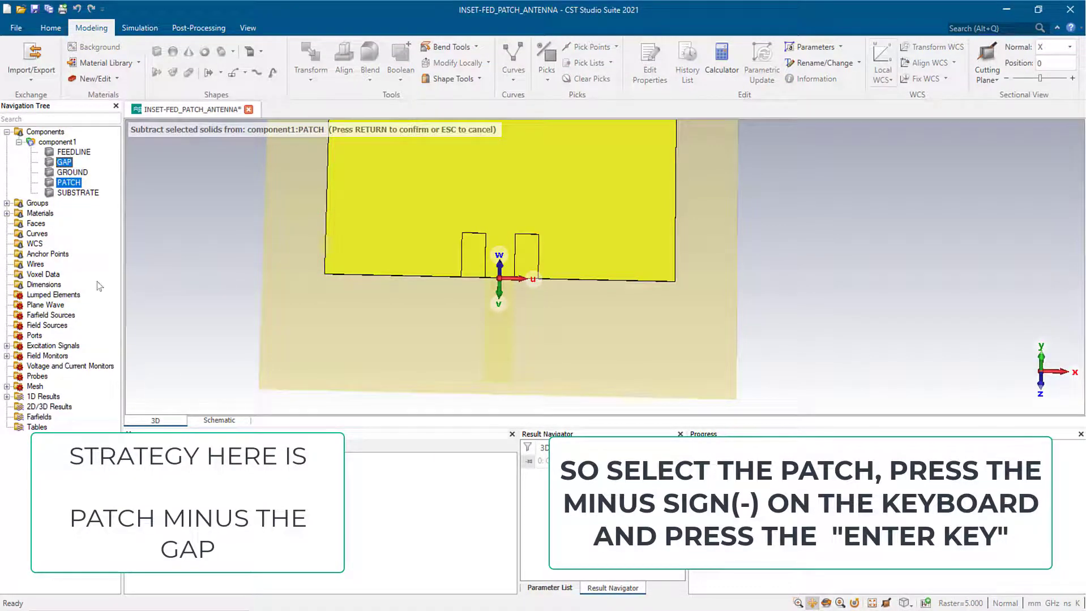
key(Return)
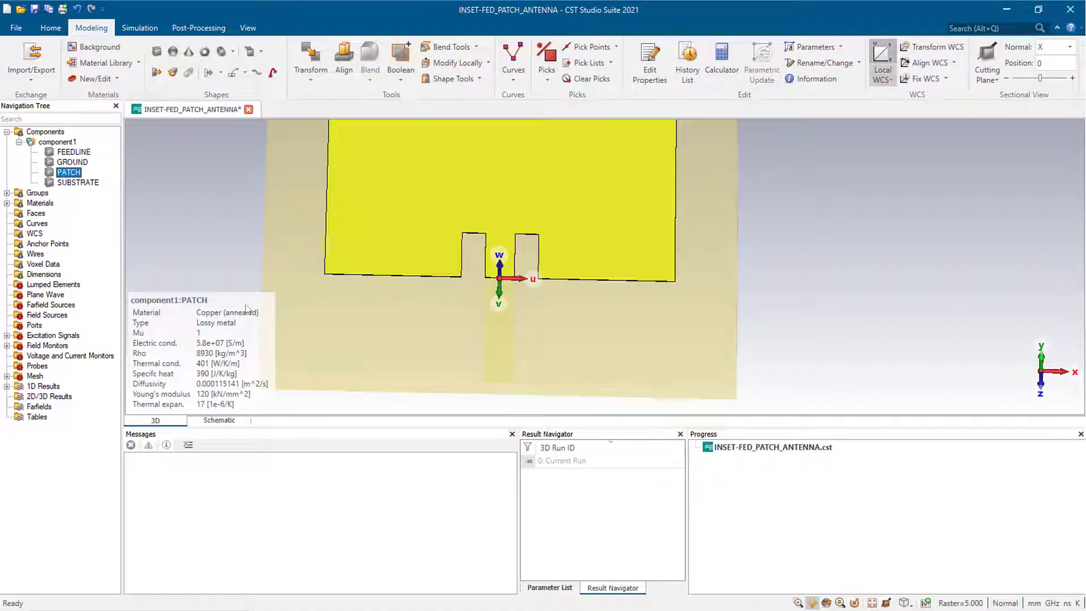
scroll(367, 284, down, 2)
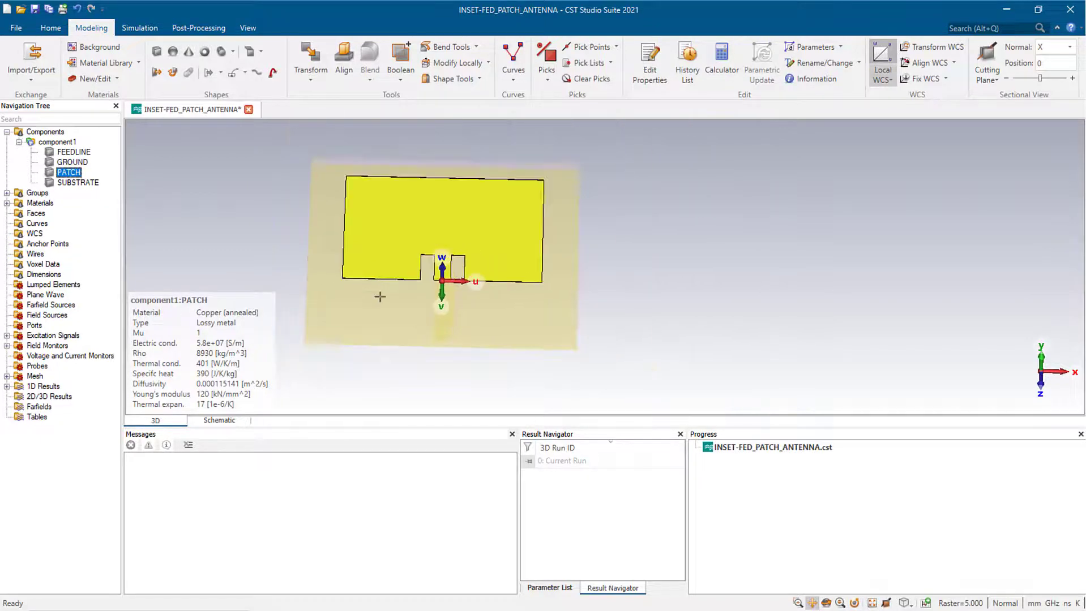
scroll(380, 297, up, 1)
click(44, 133)
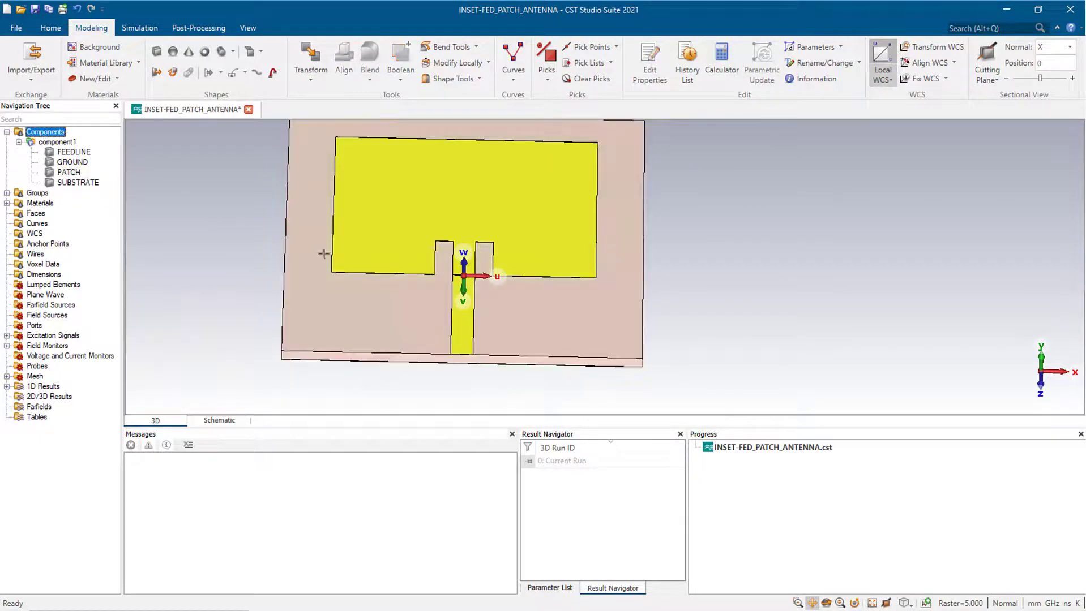
scroll(413, 288, down, 1)
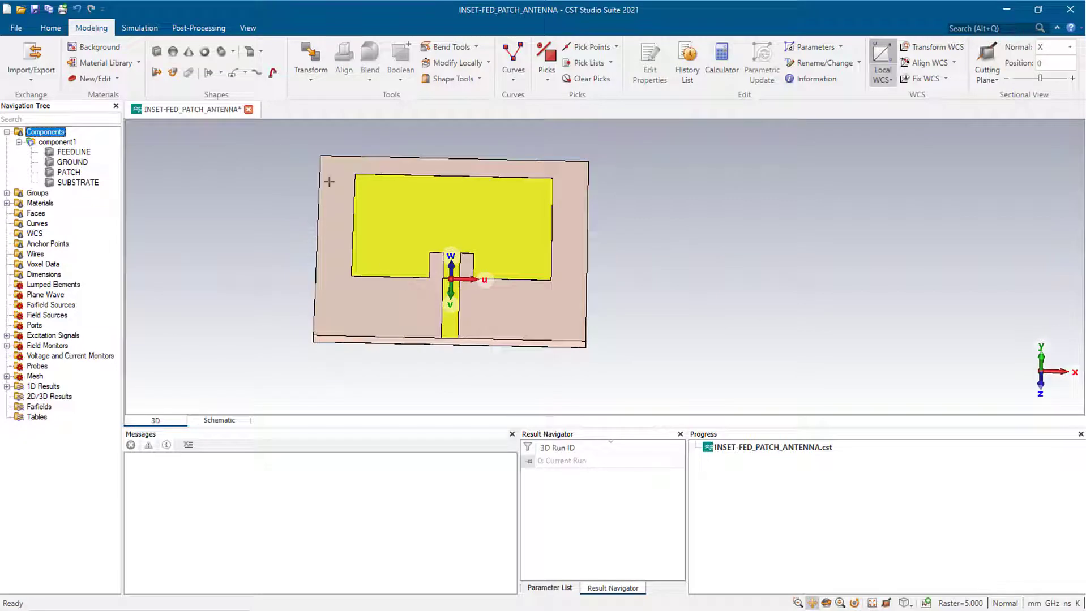
- Show a bounding box, then orbit and zoom in on the feed line's front end
click(248, 28)
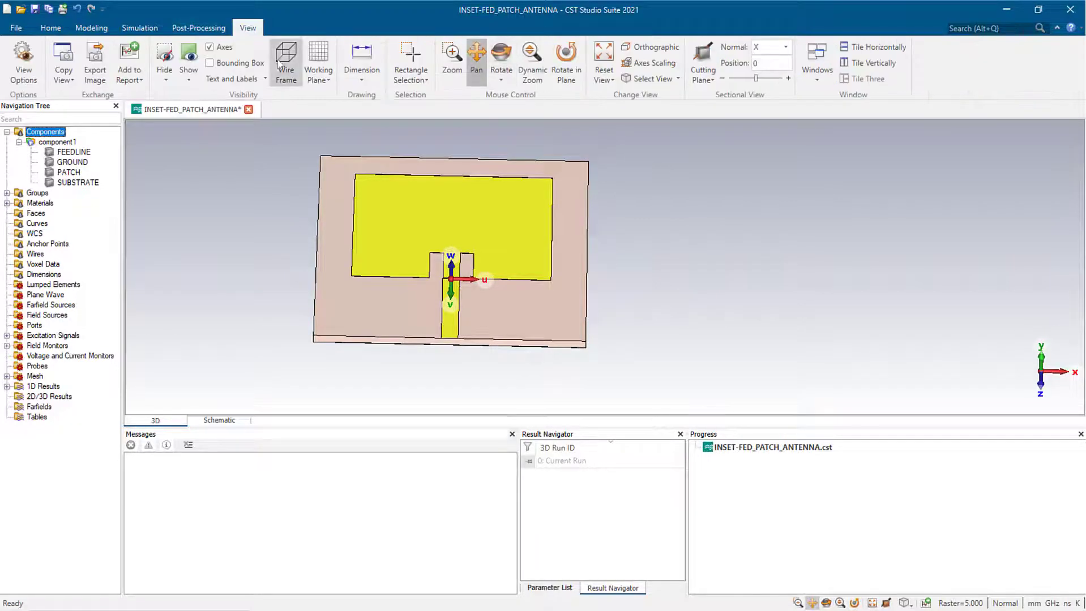
click(210, 64)
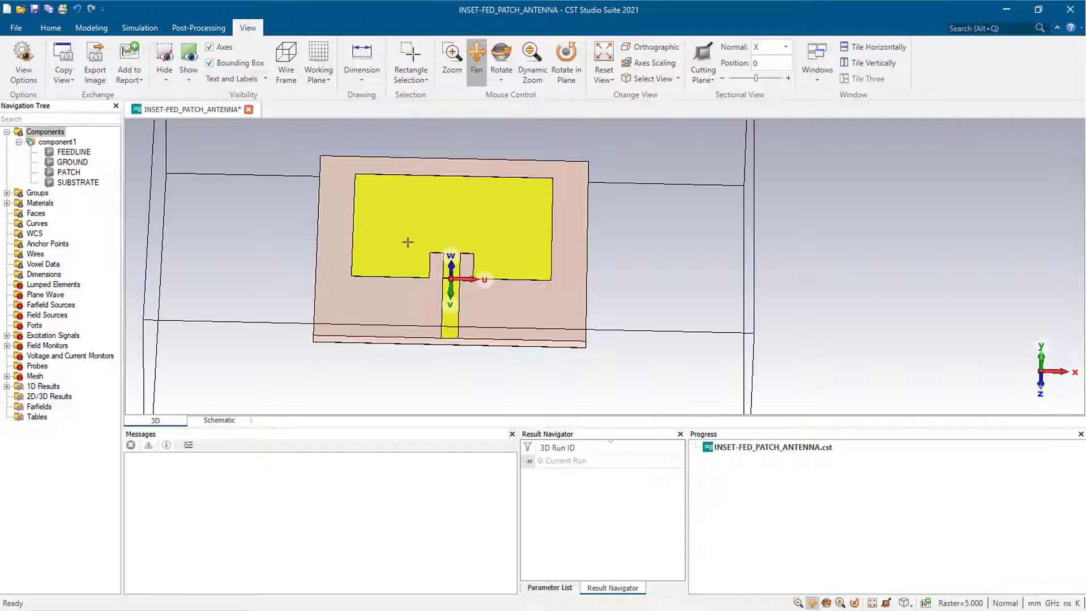
scroll(407, 242, down, 5)
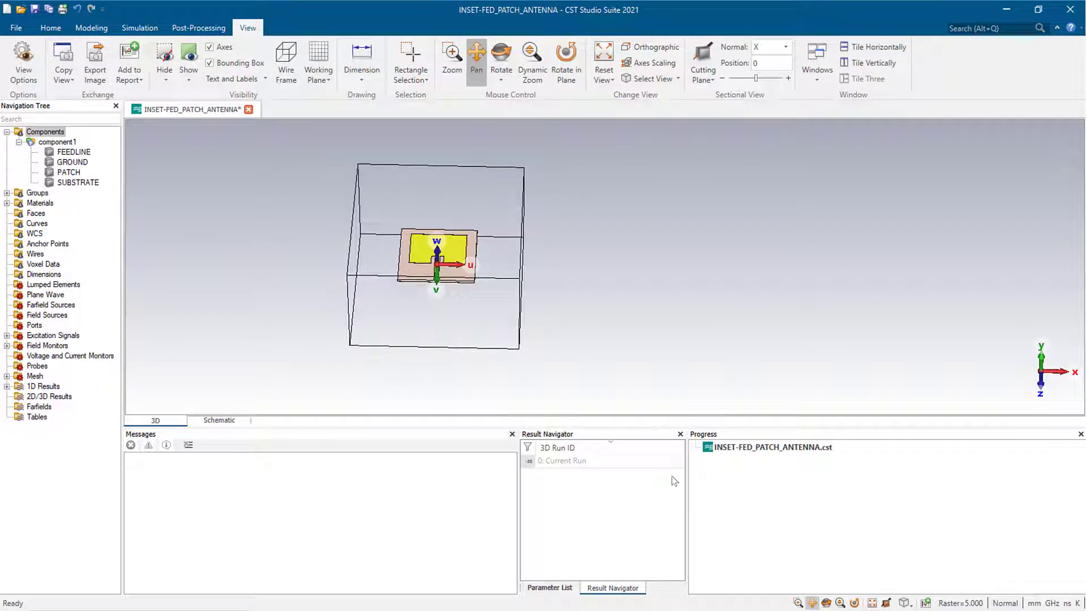
drag(403, 273, 646, 323)
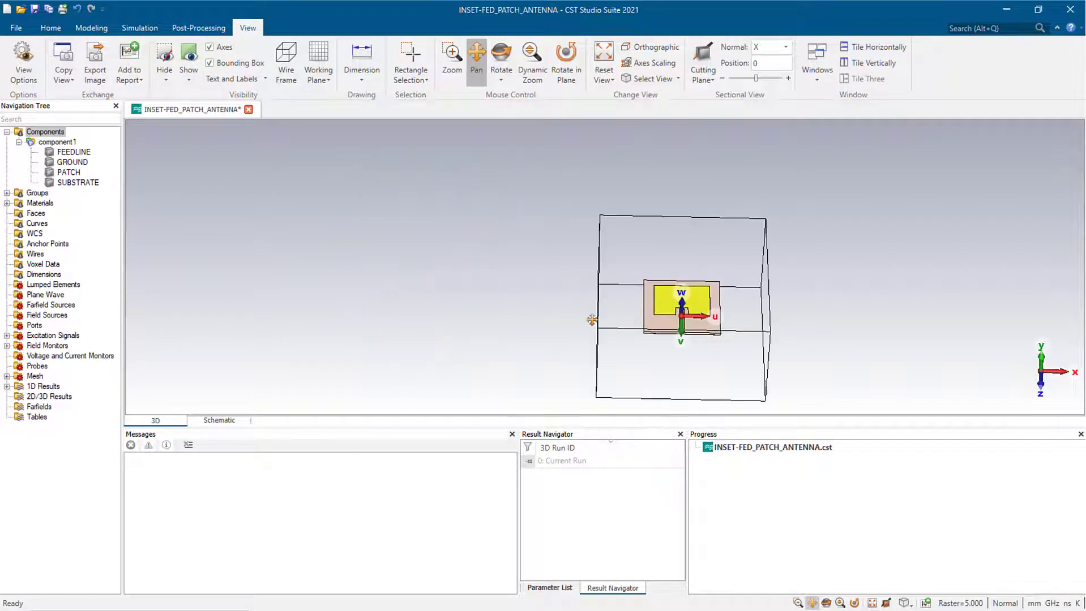
scroll(592, 320, up, 10)
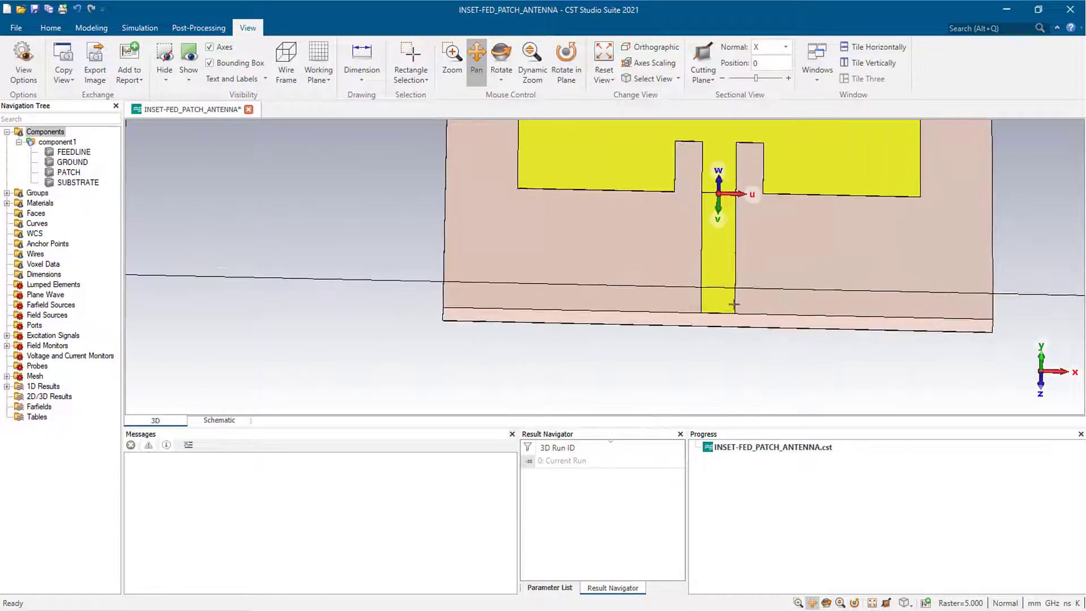
scroll(734, 305, up, 1)
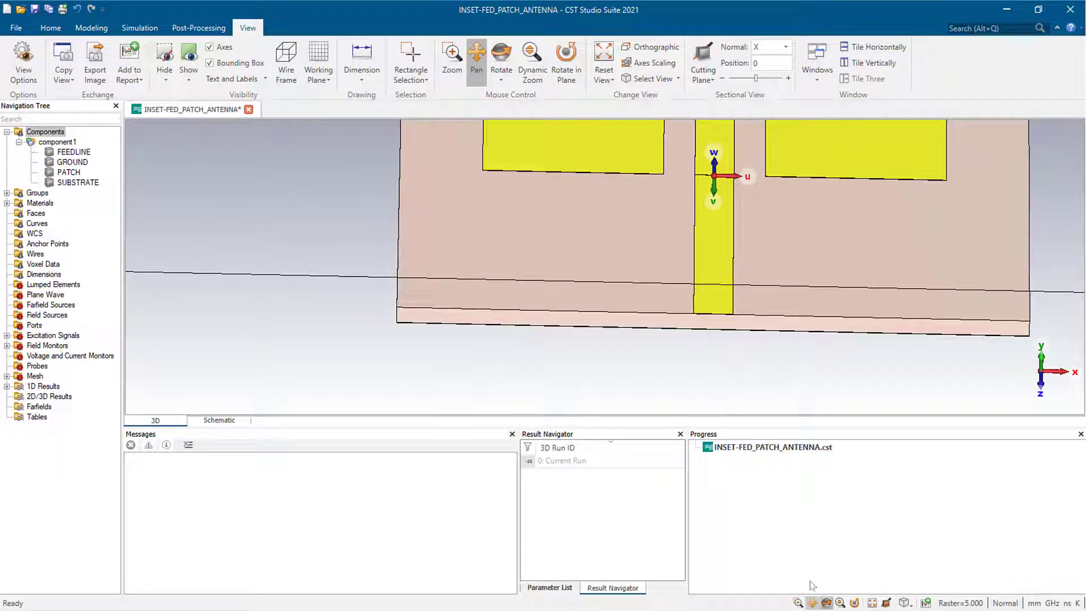
click(826, 604)
mouse_move(686, 312)
mouse_down()
mouse_move(647, 245)
mouse_move(666, 227)
mouse_move(680, 233)
mouse_move(668, 301)
mouse_move(681, 330)
mouse_up()
click(812, 603)
scroll(681, 330, up, 10)
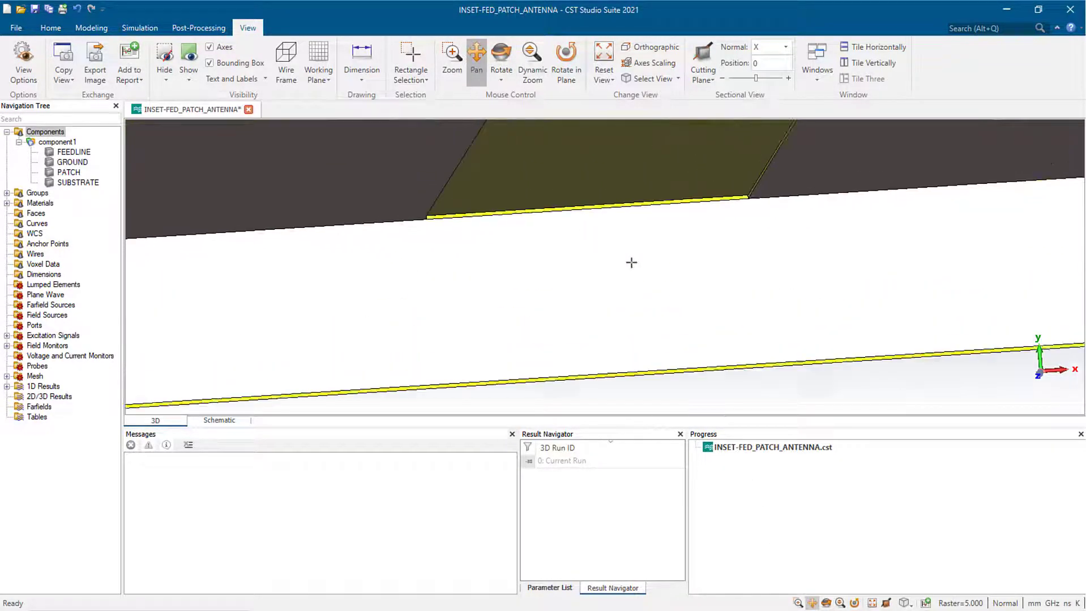
scroll(626, 271, up, 3)
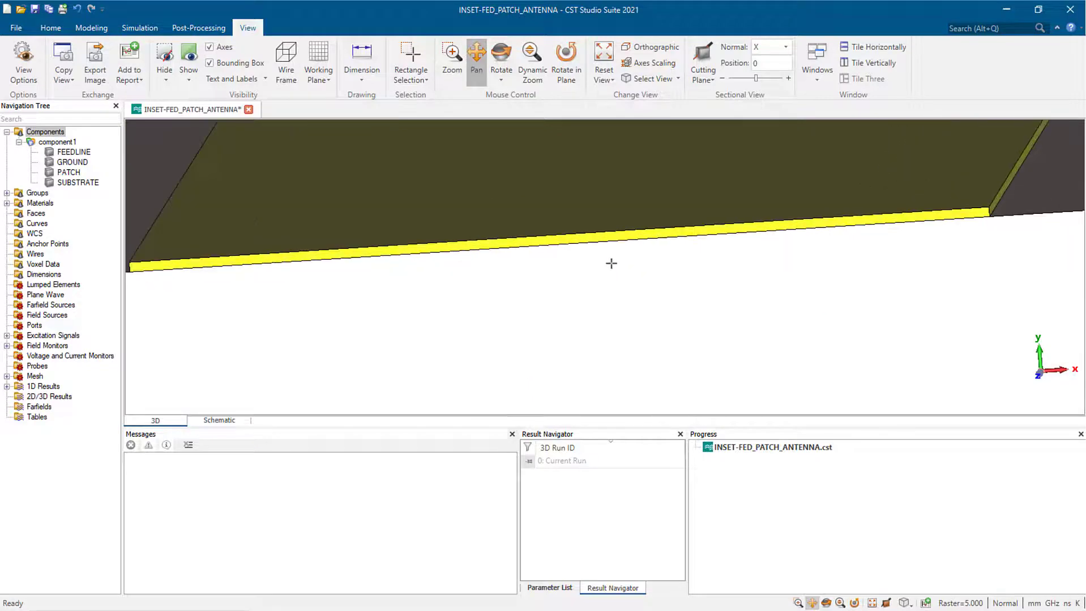
- Build a waveguide port on the feed line's end face using port extension coefficient k = 6.79
key(f)
click(618, 233)
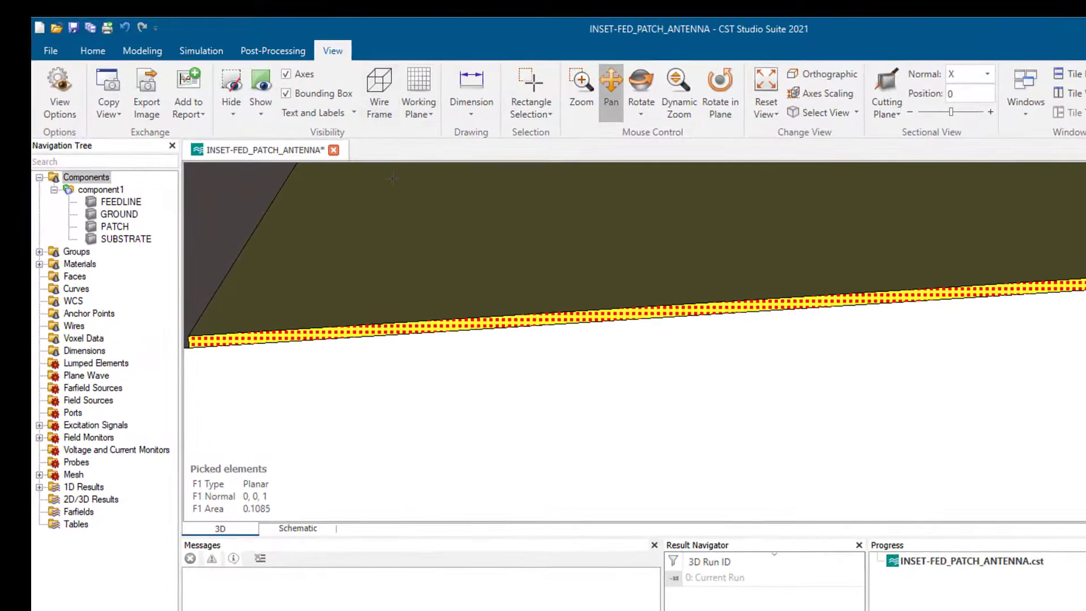
click(96, 50)
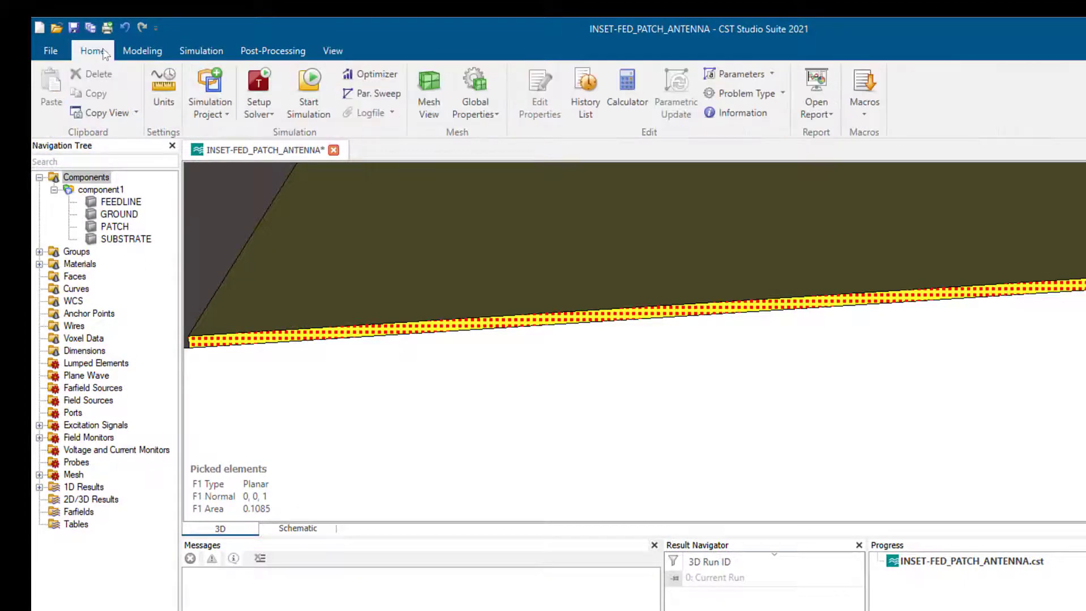
click(855, 117)
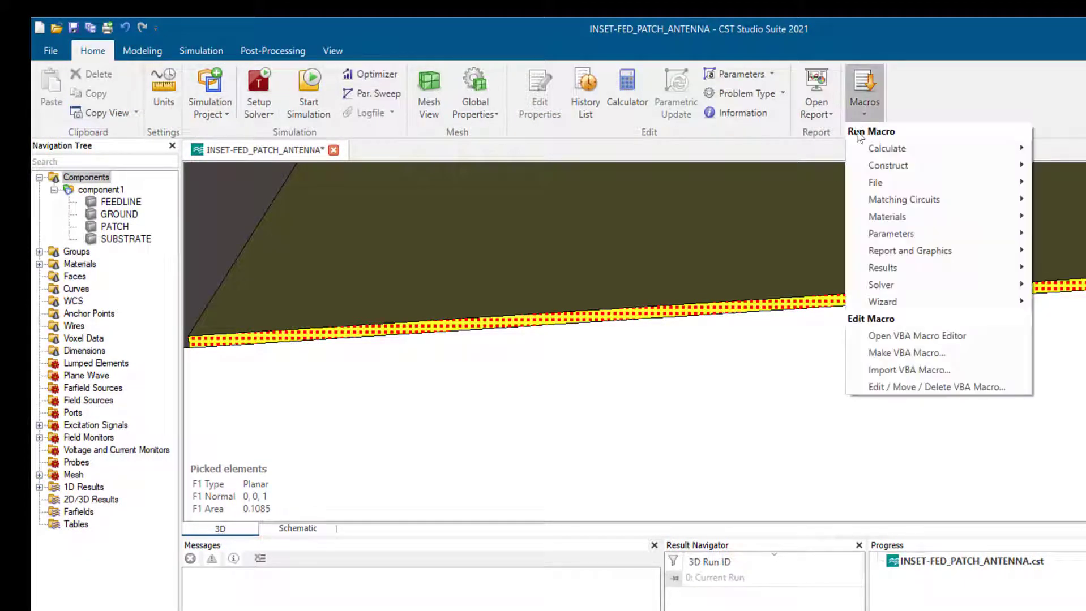
mouse_move(904, 189)
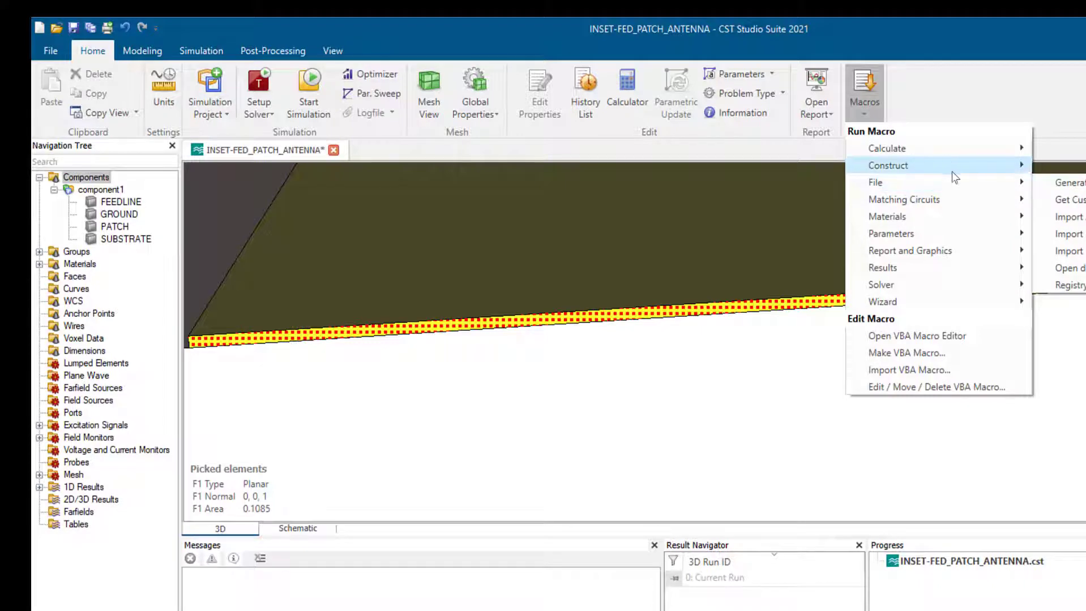
mouse_move(957, 177)
mouse_move(995, 285)
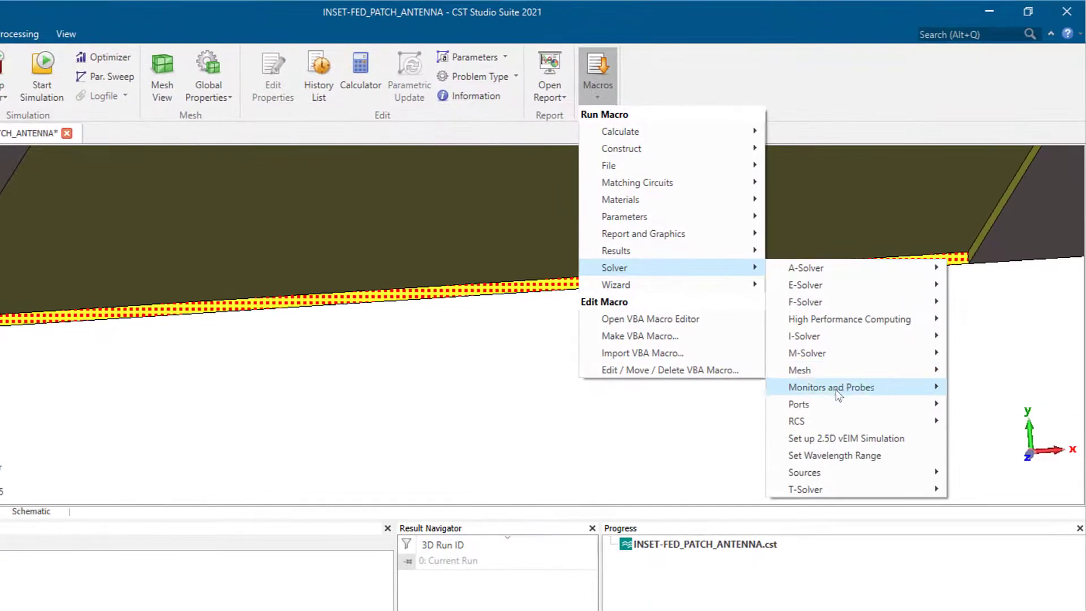
mouse_move(836, 403)
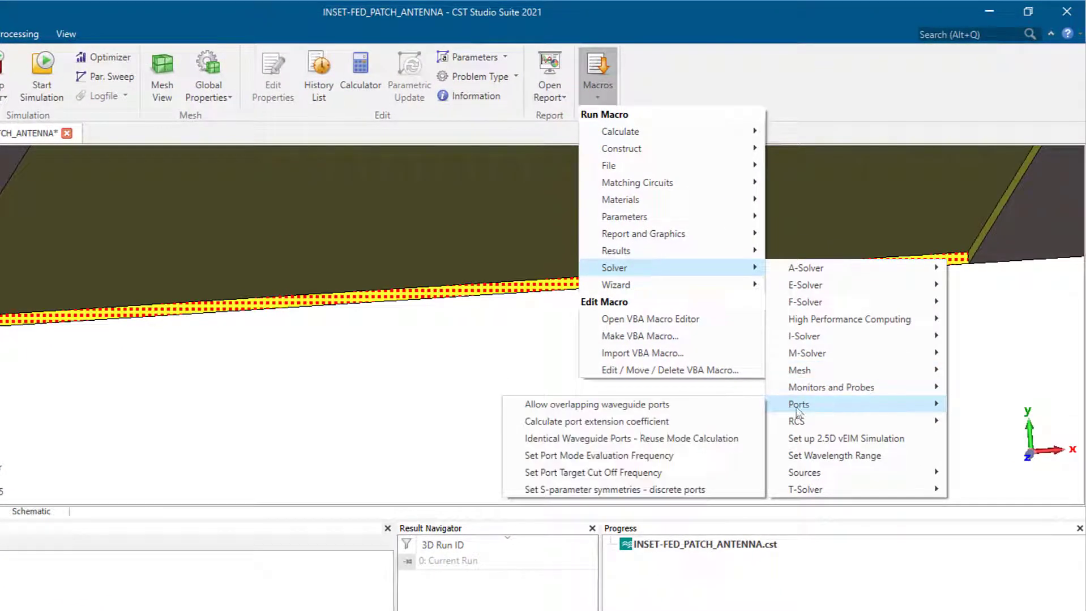
click(686, 425)
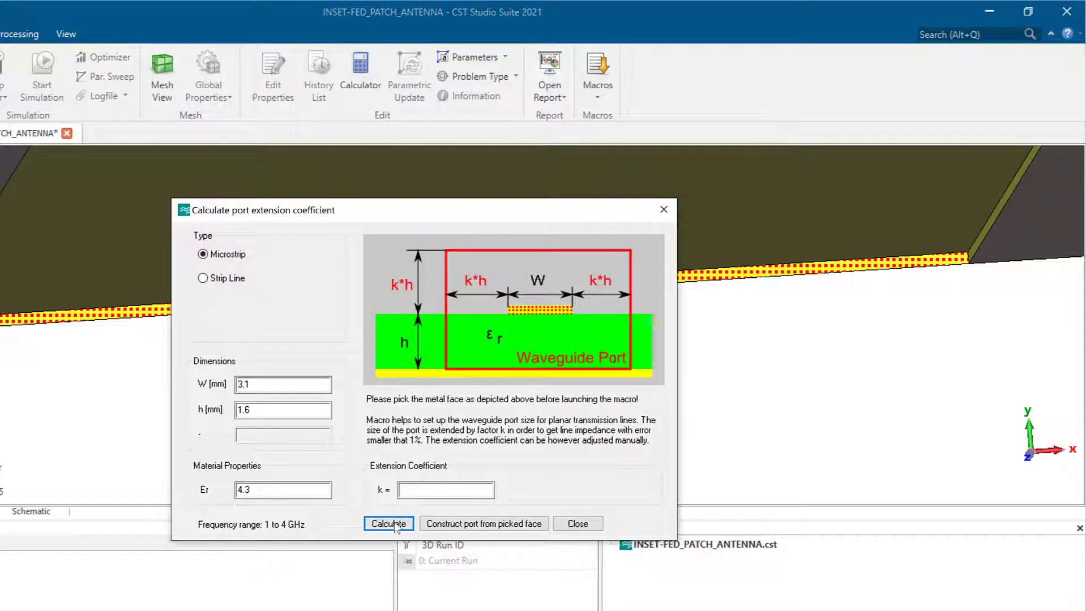
click(394, 530)
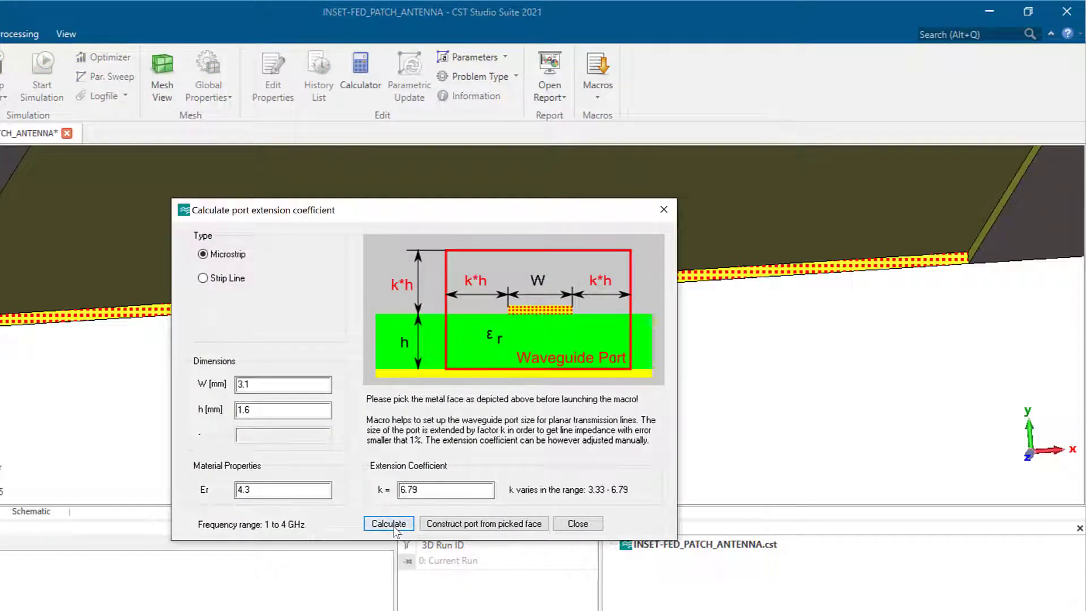
click(471, 524)
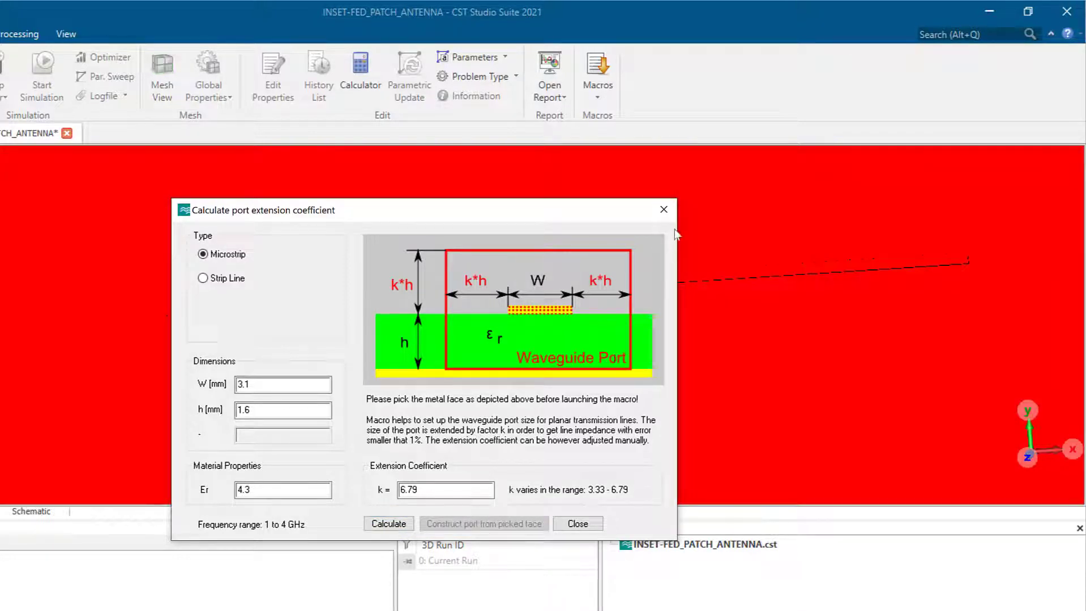
click(664, 209)
scroll(566, 262, down, 2)
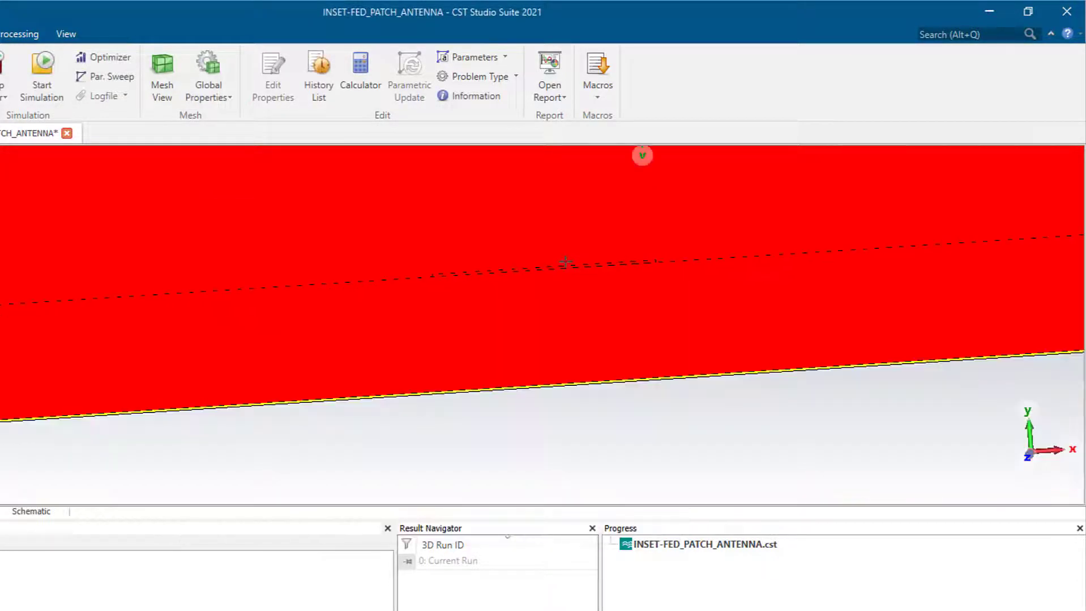
scroll(565, 262, down, 6)
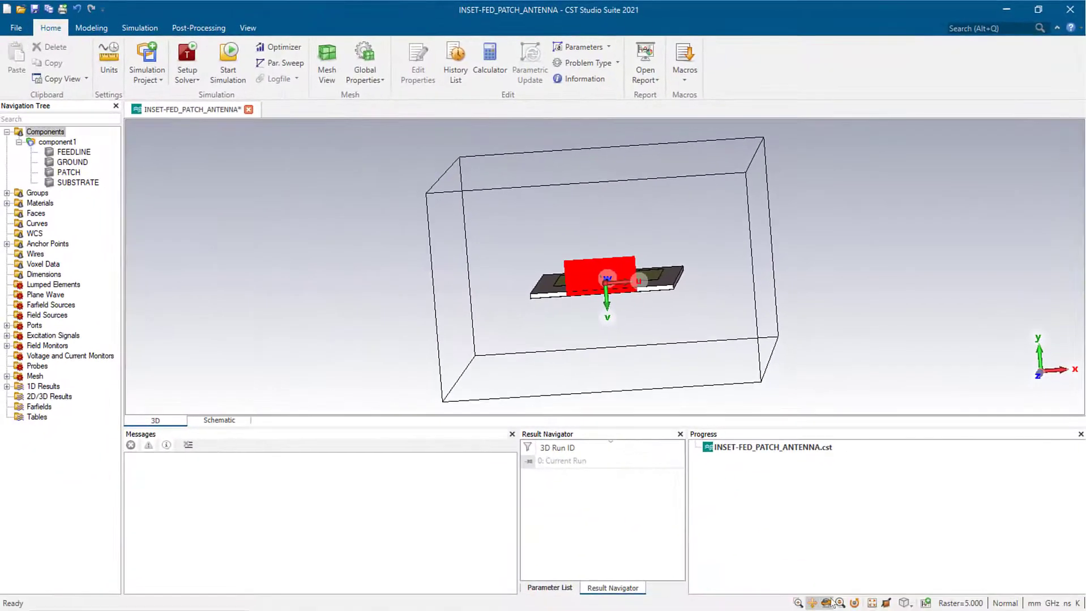
- Orbit the model to inspect the port against the patch, then start the simulation
click(830, 601)
drag(564, 253, 682, 321)
scroll(648, 289, up, 2)
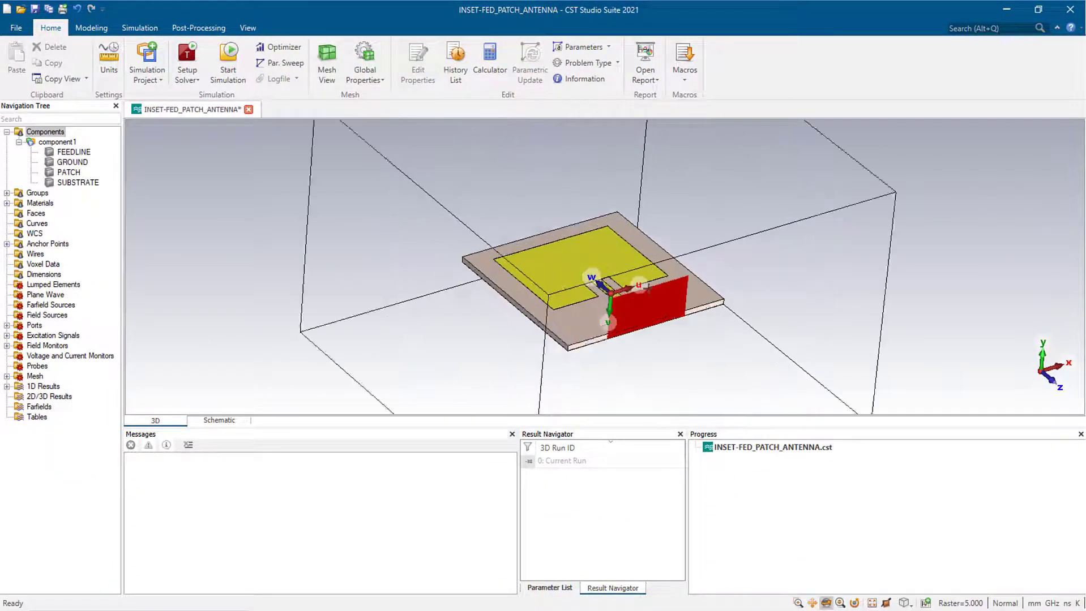
scroll(647, 287, down, 3)
drag(647, 288, 608, 359)
scroll(591, 328, up, 3)
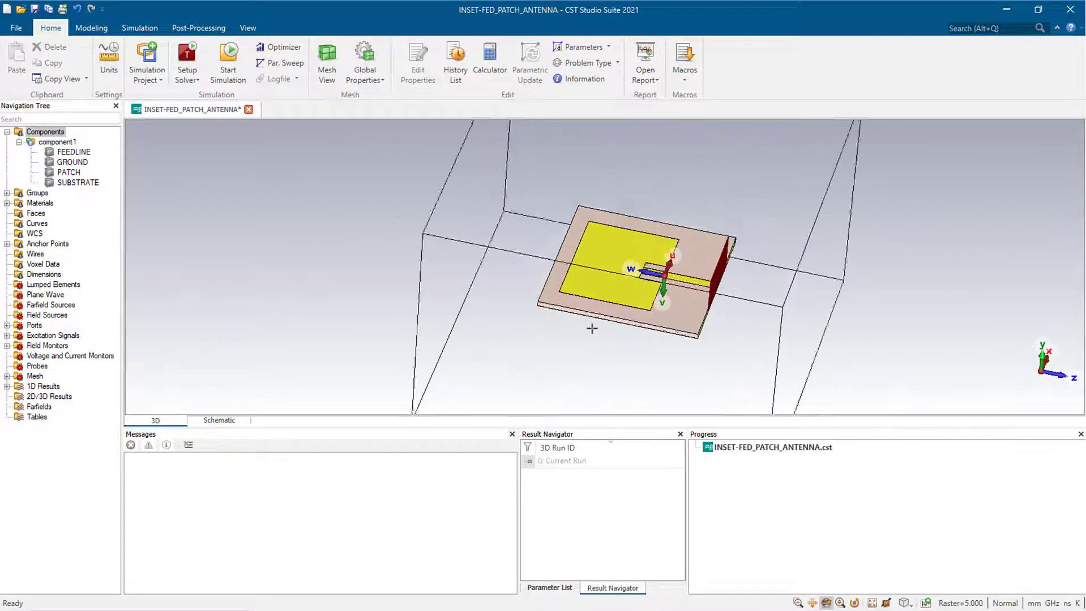
scroll(591, 328, down, 2)
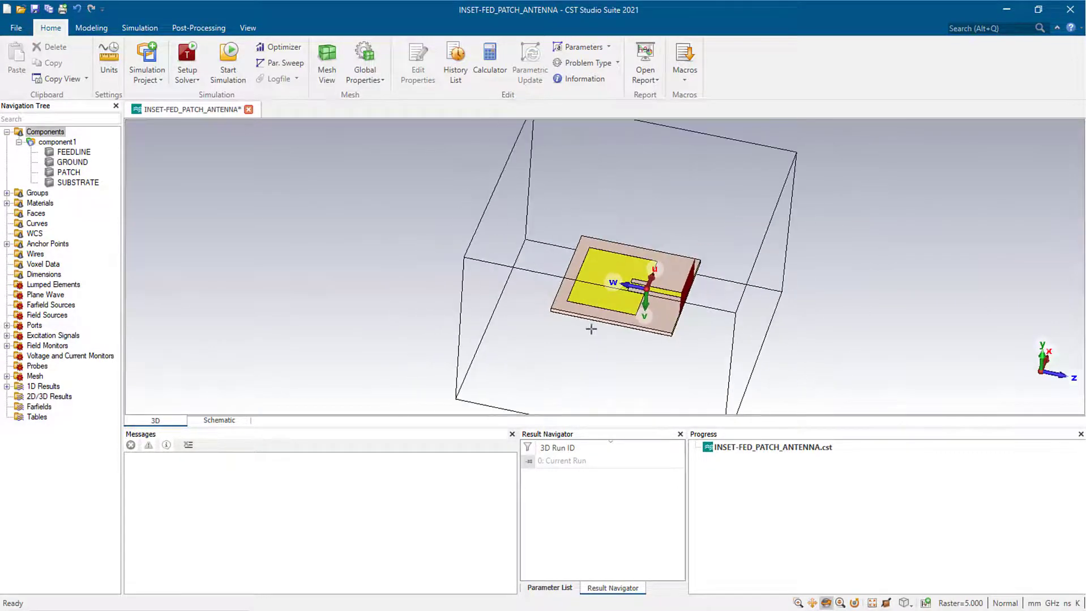
click(223, 68)
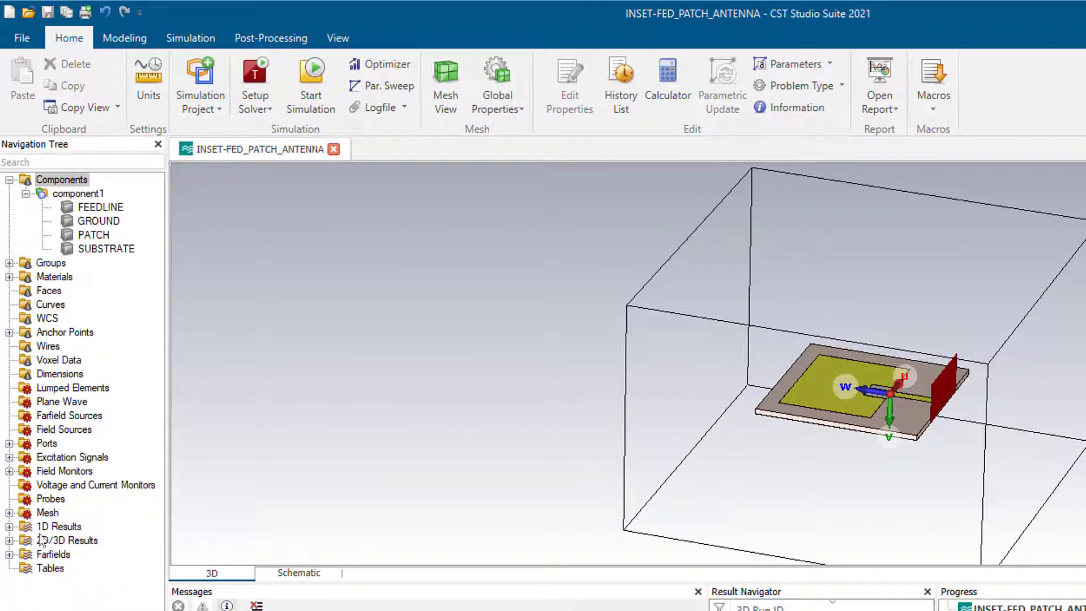
- Open the S1,1 magnitude plot, then the farfield (f=2.5) [1] result
click(9, 527)
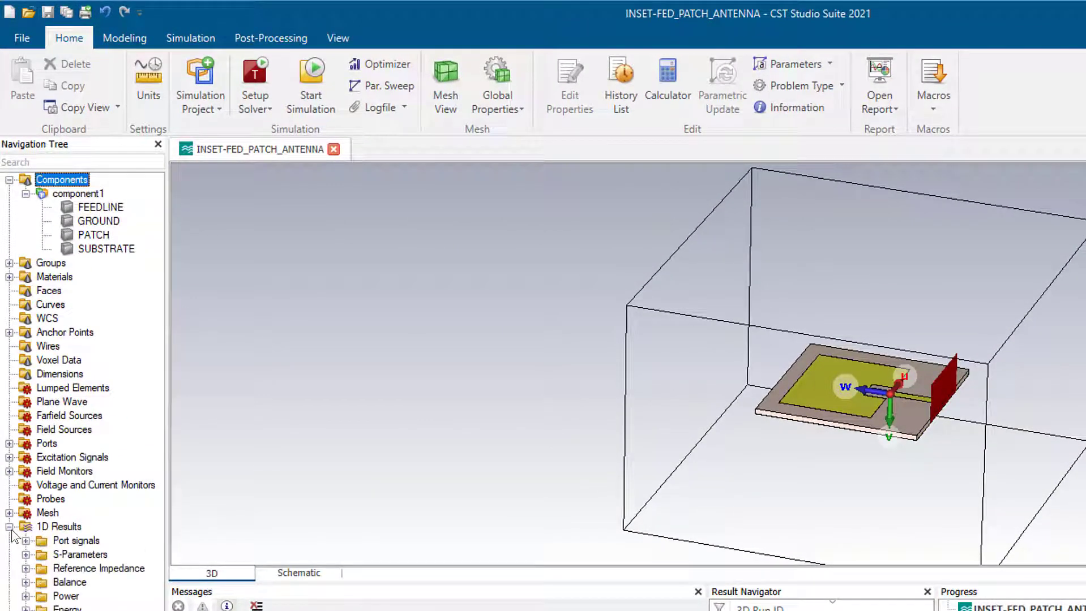
click(25, 554)
click(56, 568)
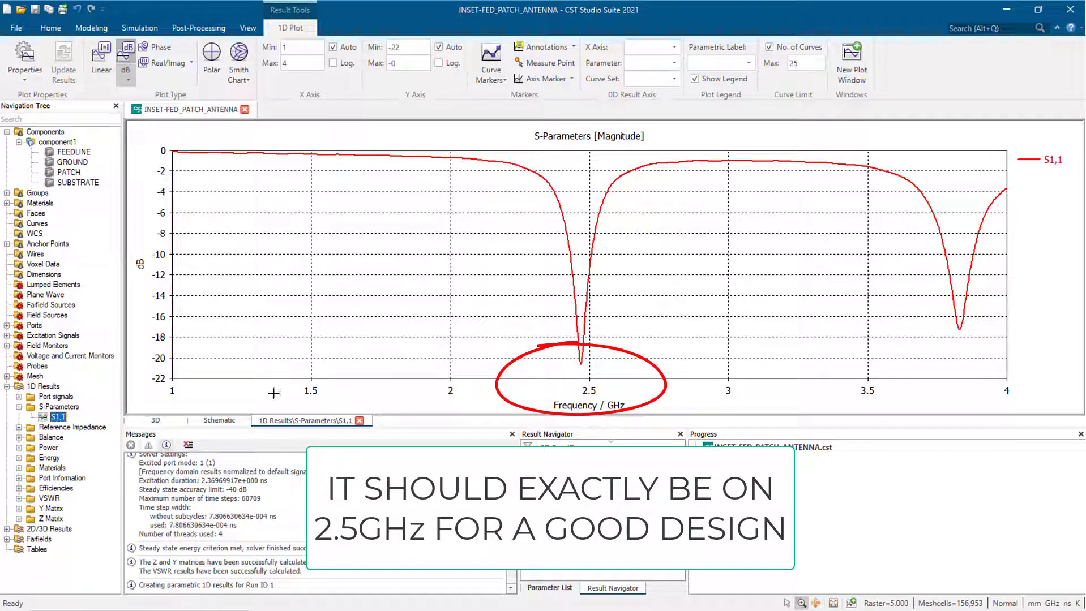
click(7, 540)
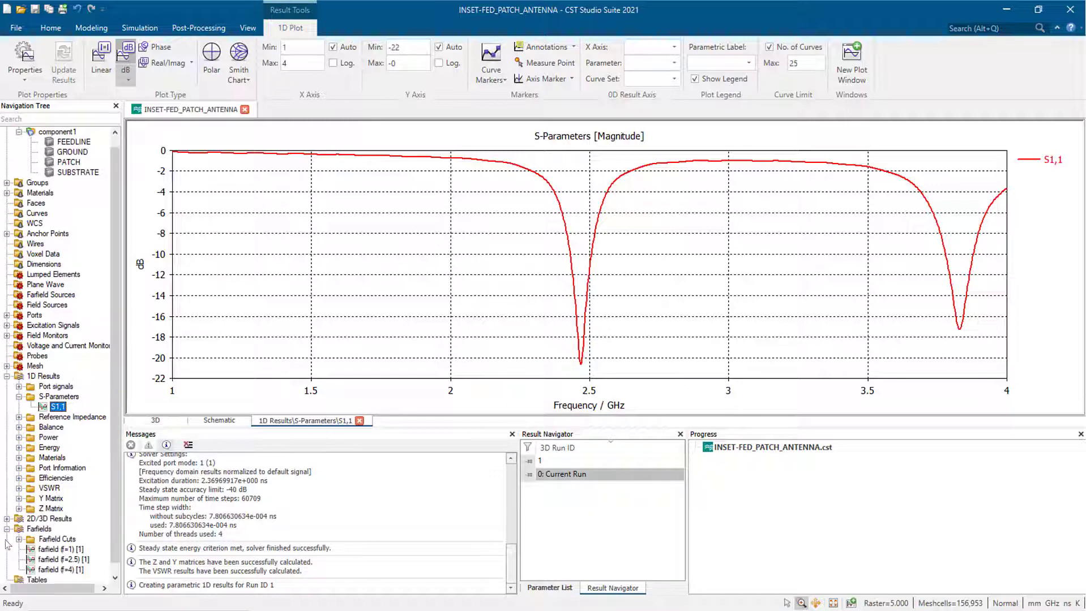
click(49, 560)
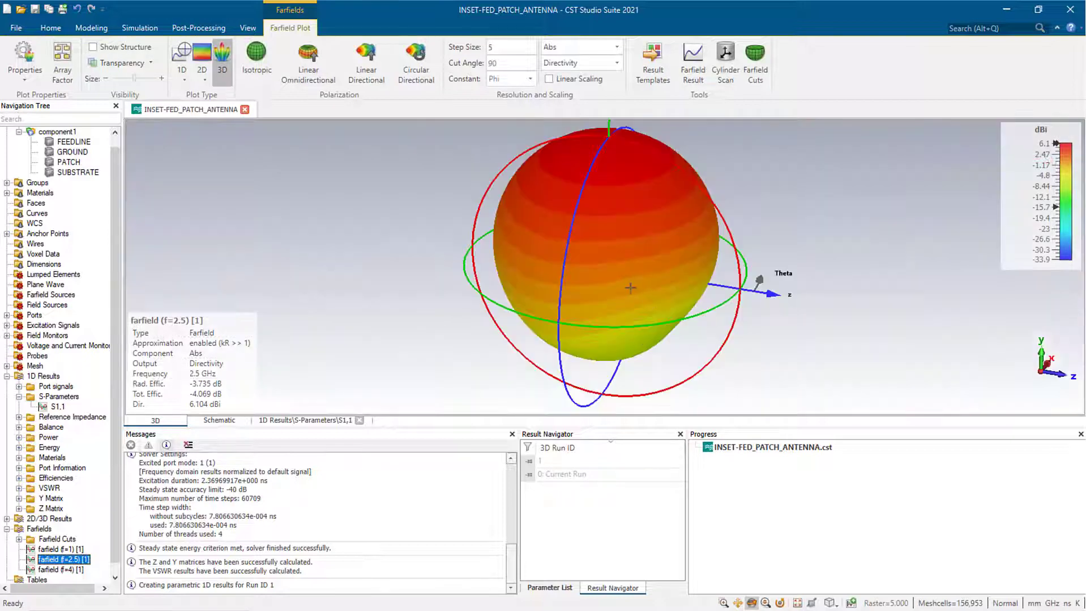
- Inspect the 2.5 GHz farfield in 3D and as a 1D polar cut, with structure overlay
drag(613, 347, 617, 274)
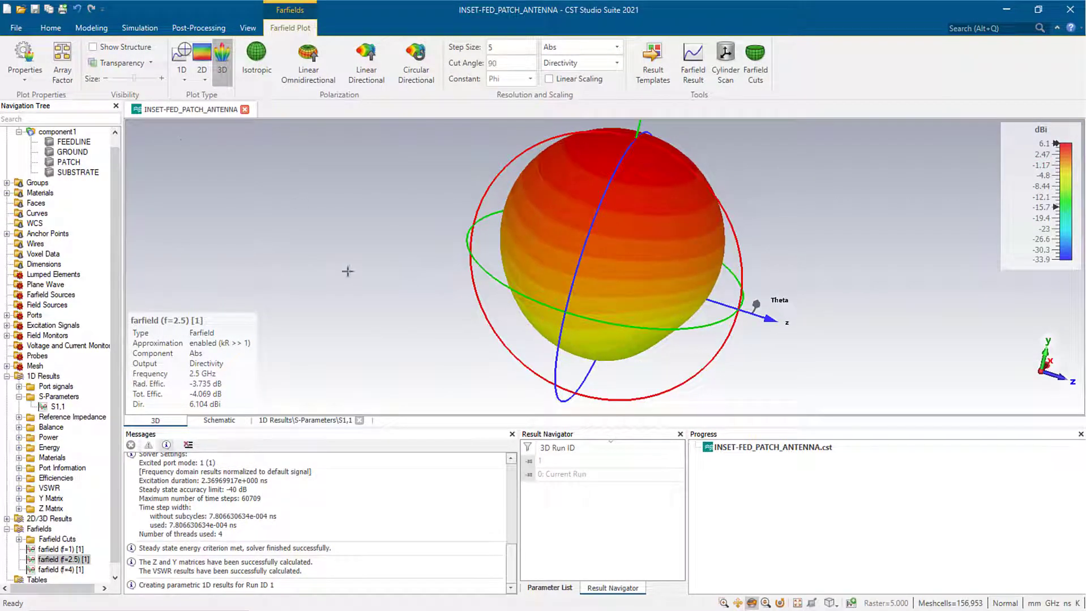
click(93, 47)
drag(545, 317, 373, 228)
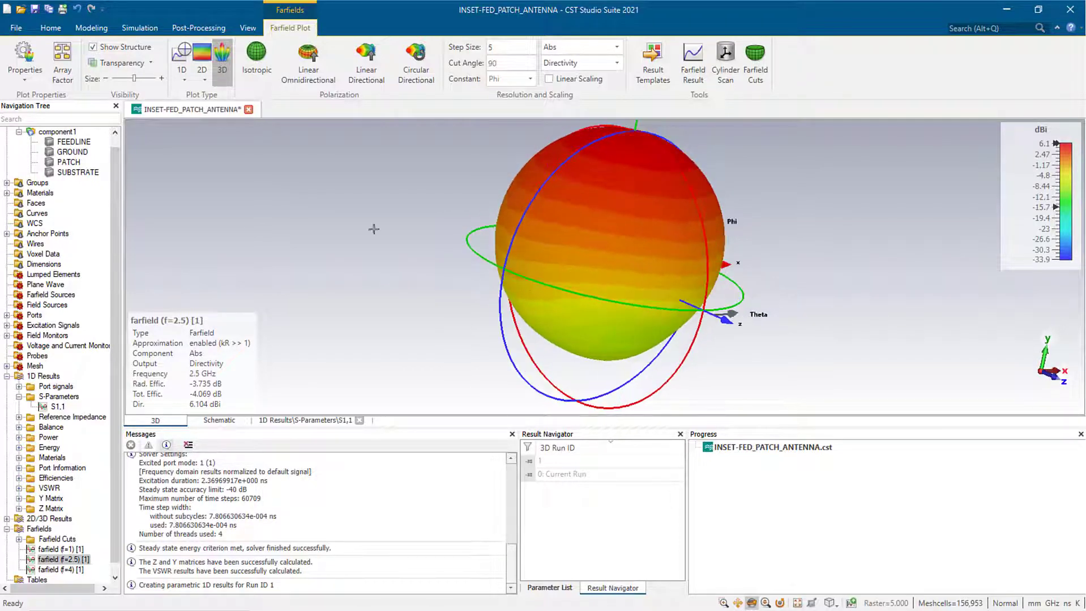
click(179, 59)
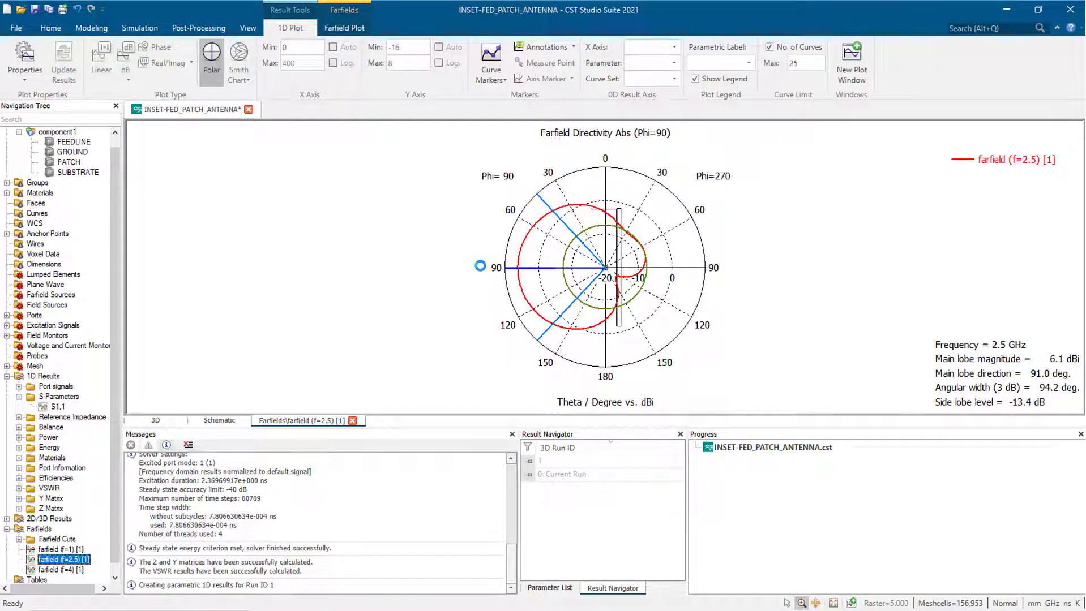
drag(484, 267, 567, 269)
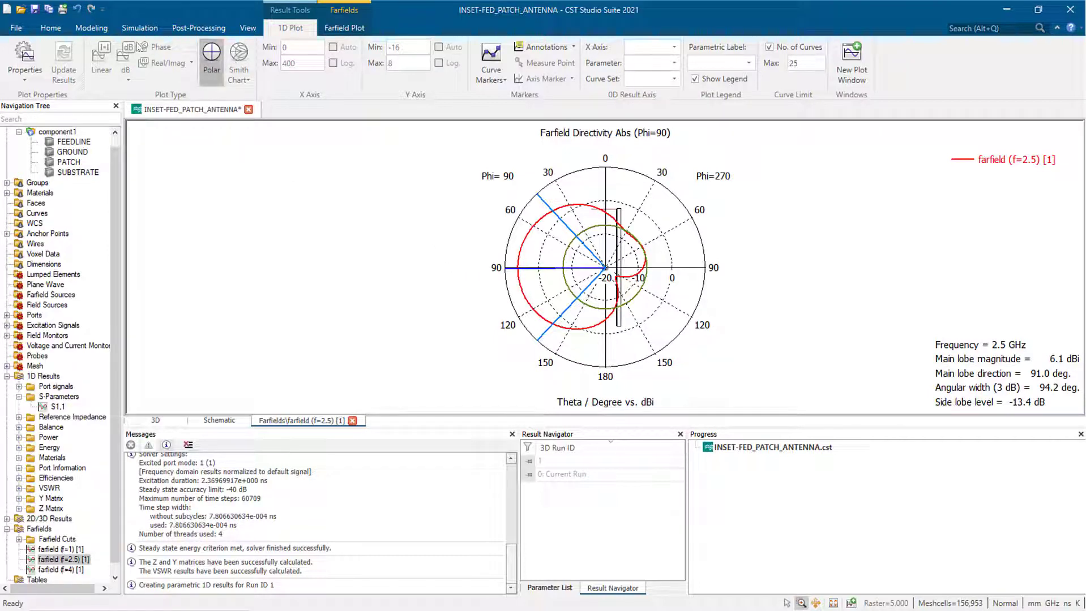
click(344, 28)
click(223, 57)
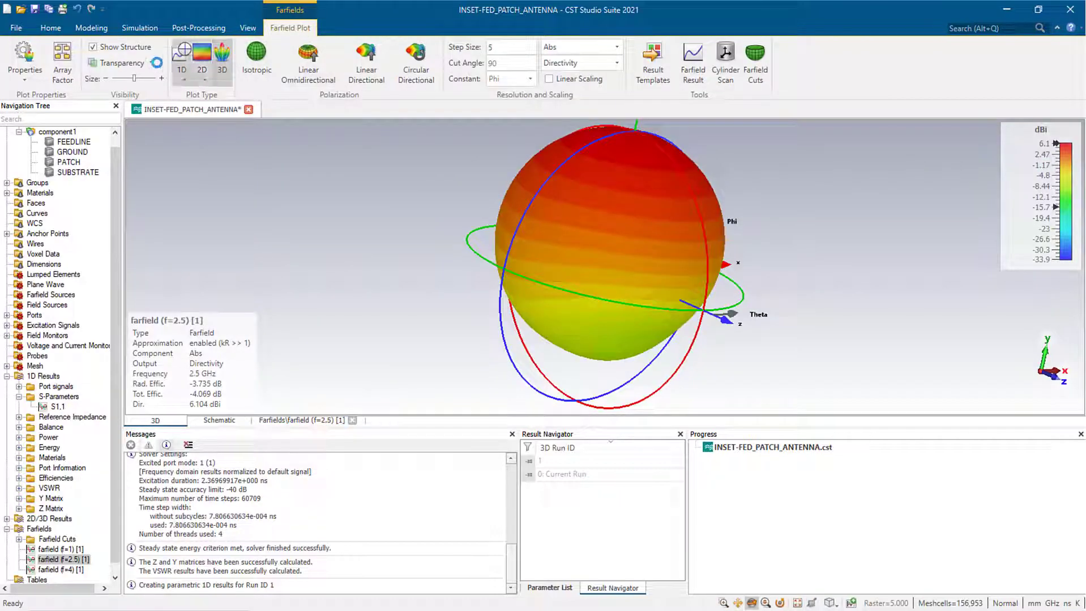
click(95, 49)
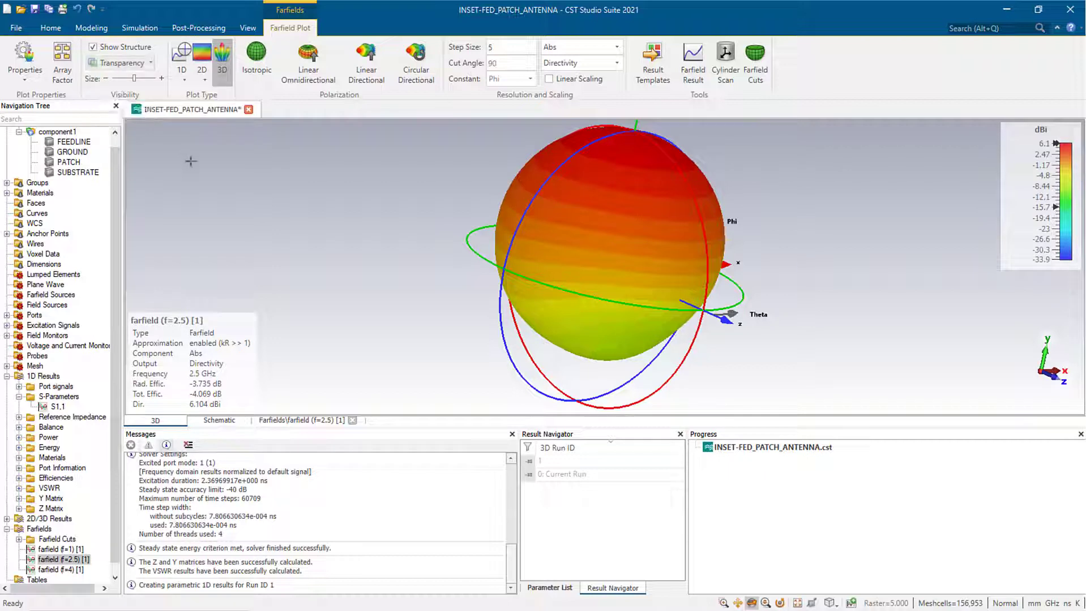
click(93, 49)
- Collapse the result entries and return to the 3D antenna structure under Components
click(6, 366)
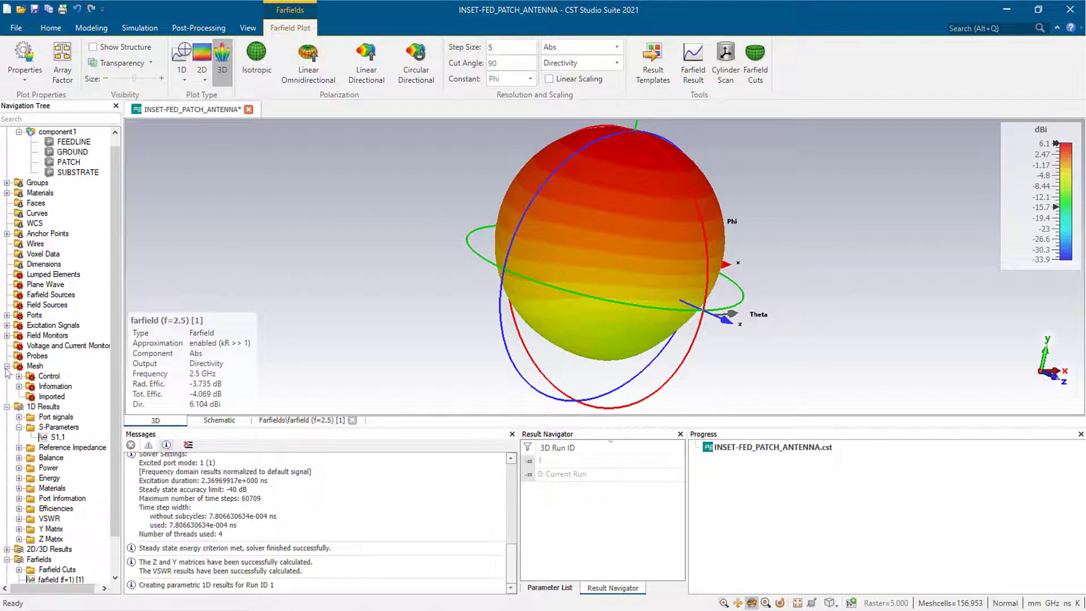
click(6, 407)
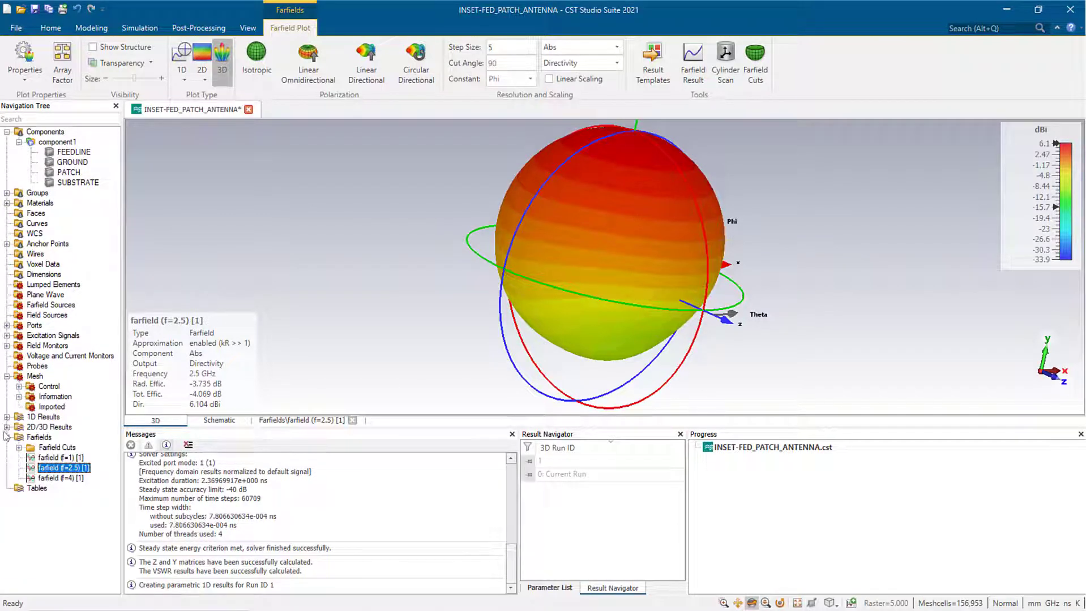
click(7, 437)
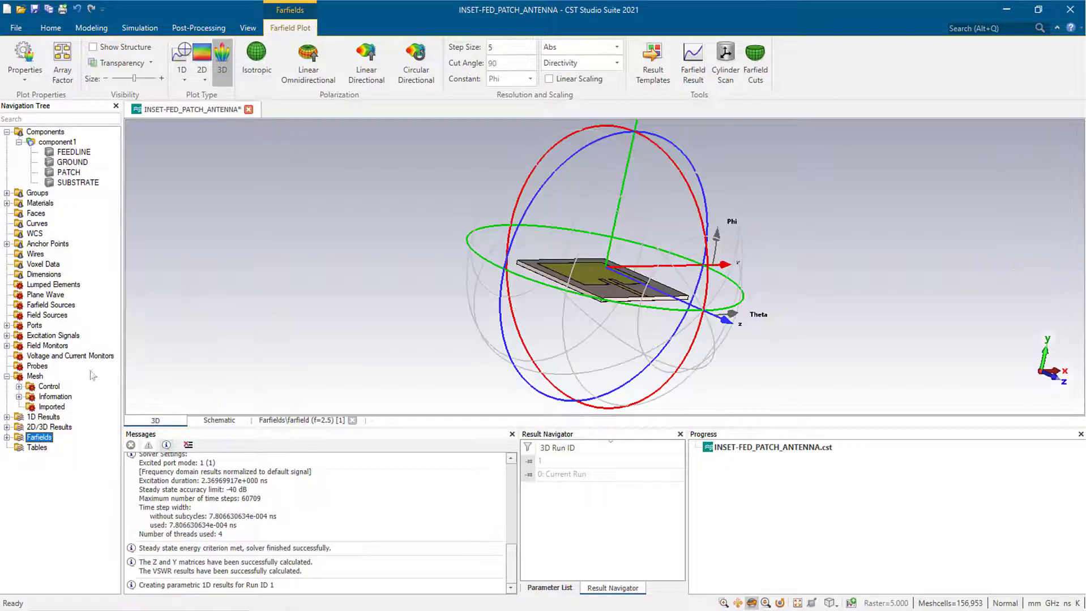
drag(328, 295, 271, 295)
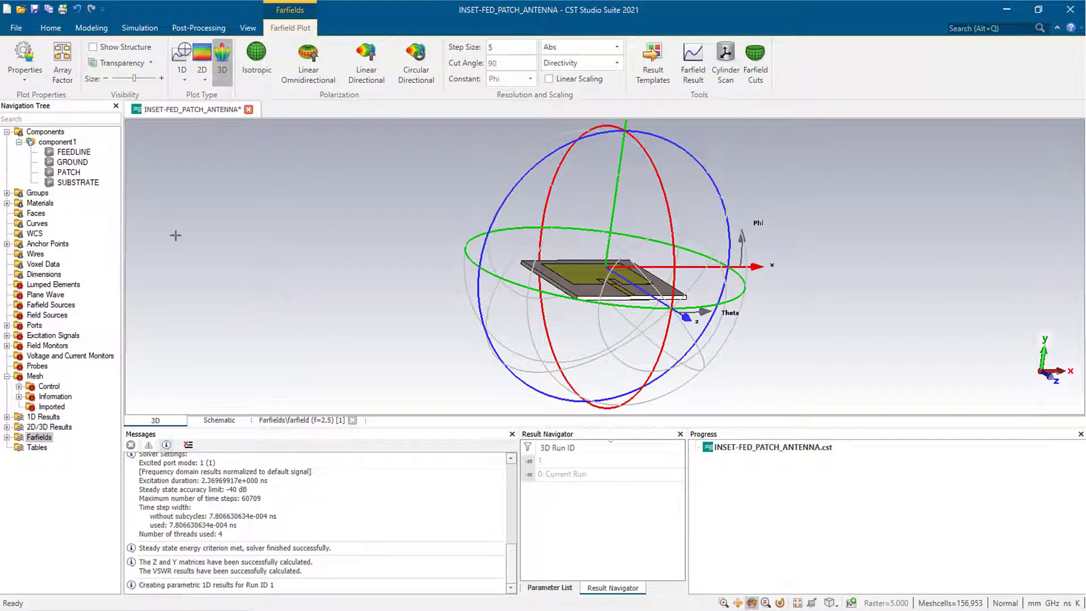
click(25, 132)
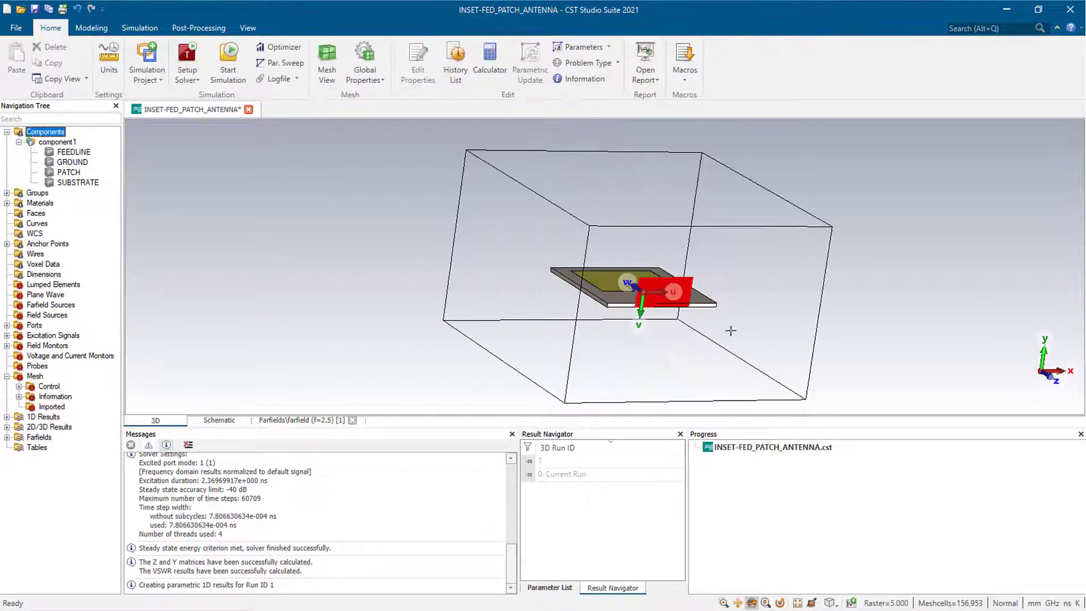
- Set FW to 1.2, PW to 25 and PL to 28.7 in the Parameter List
drag(730, 331, 417, 262)
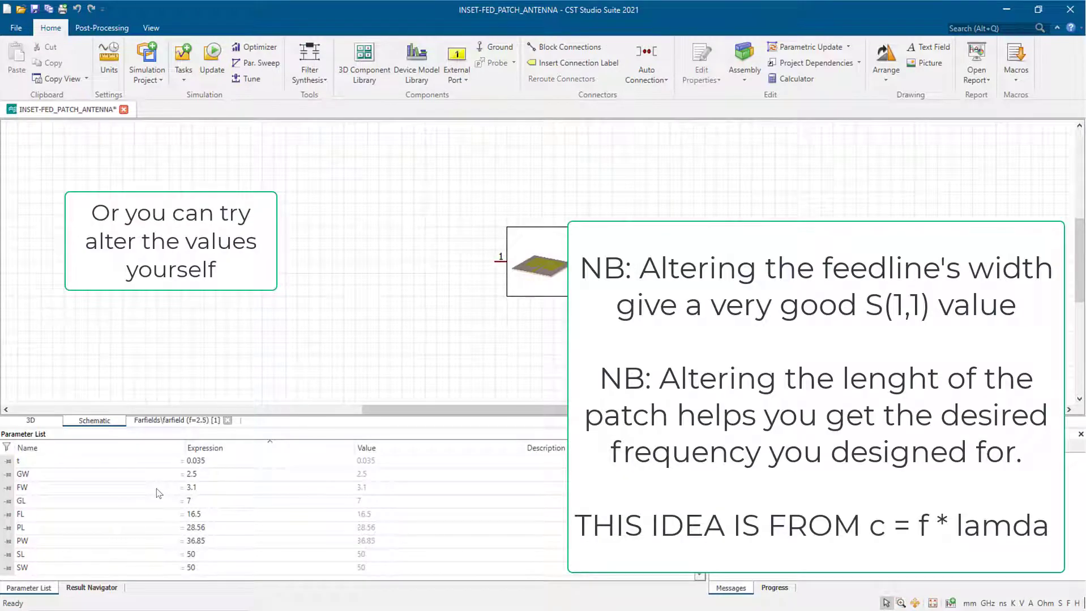
click(211, 488)
click(213, 488)
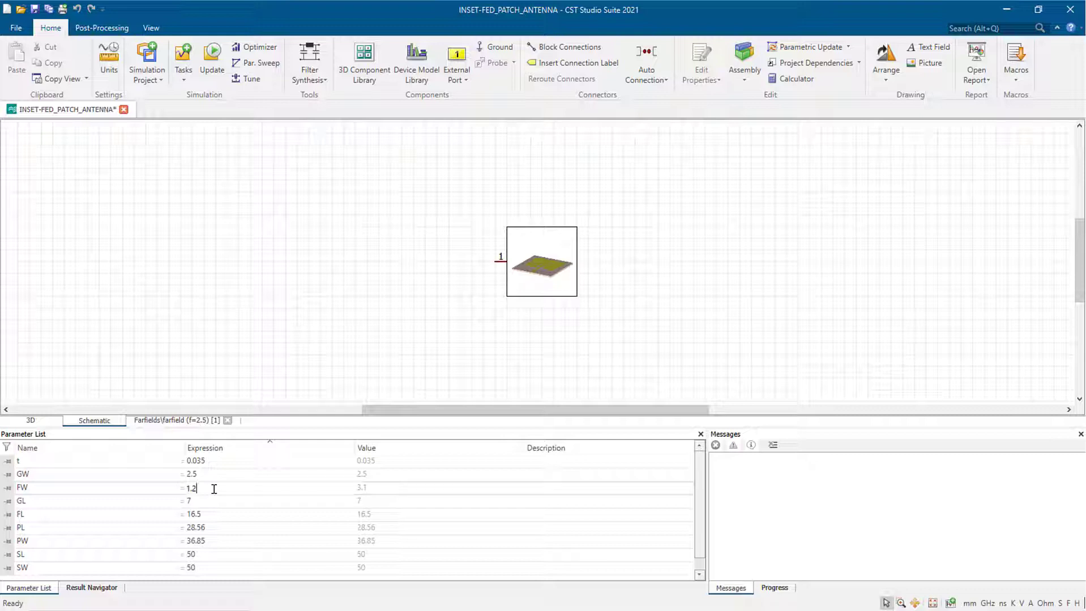
text(1.2)
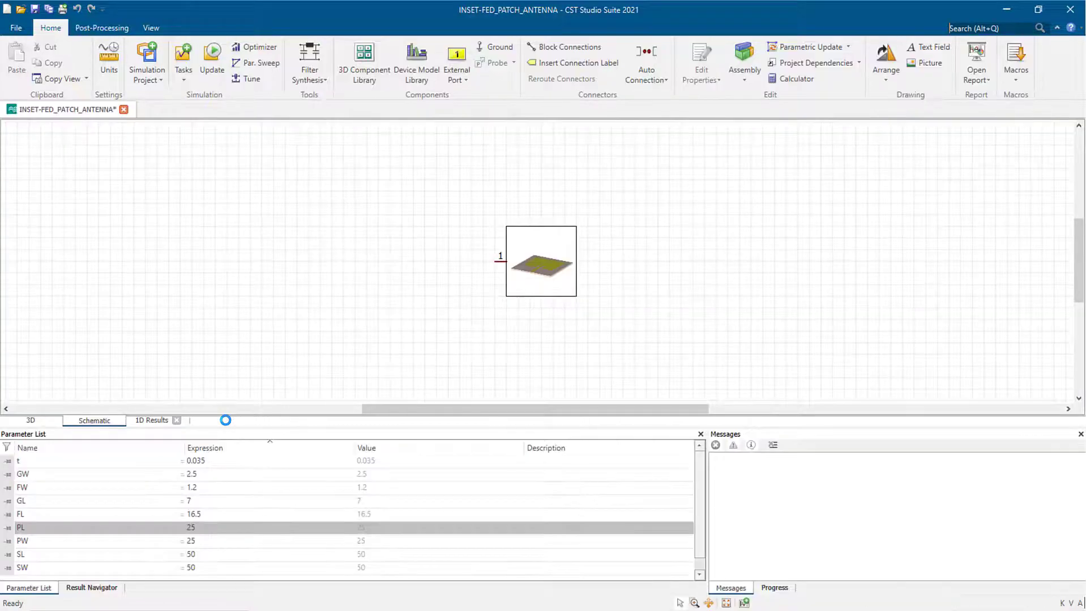
double_click(205, 525)
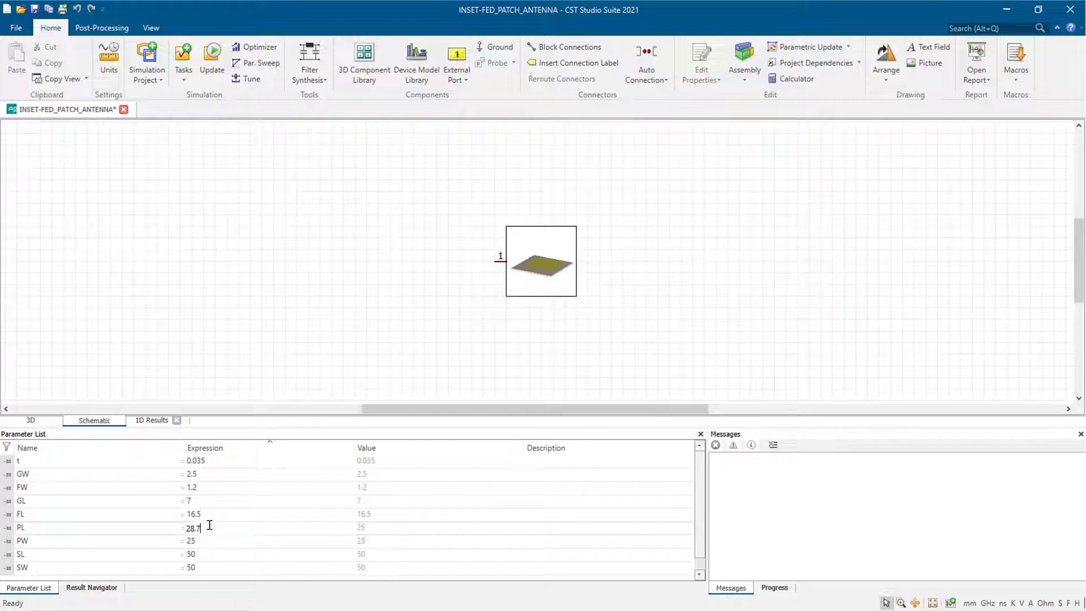
text(28.7)
click(47, 419)
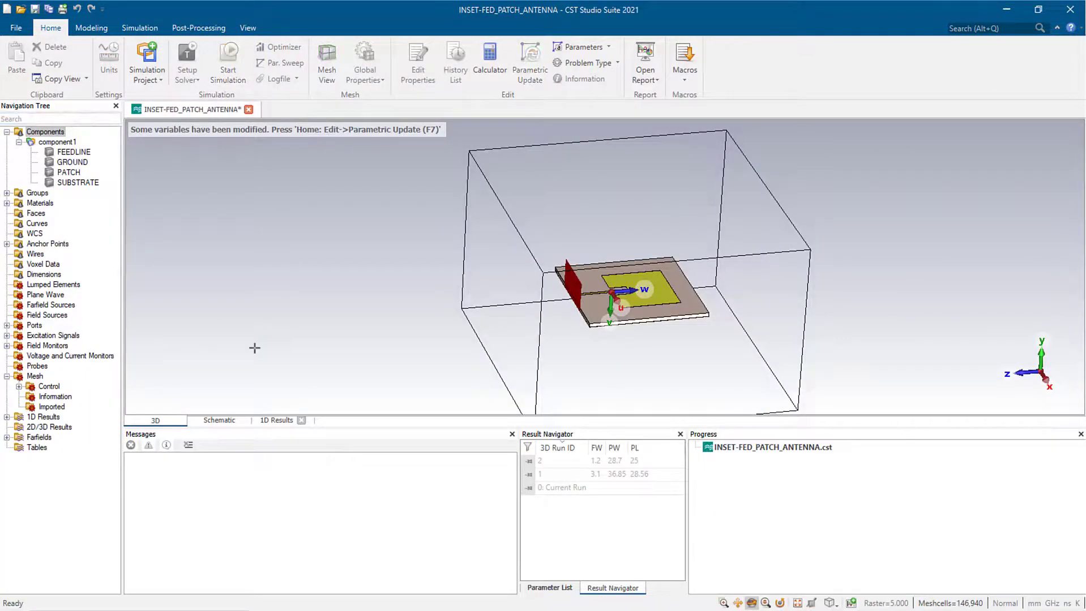
- Apply the parametric update with F7, rerun the simulation, save, and expand 1D Results
key(F7)
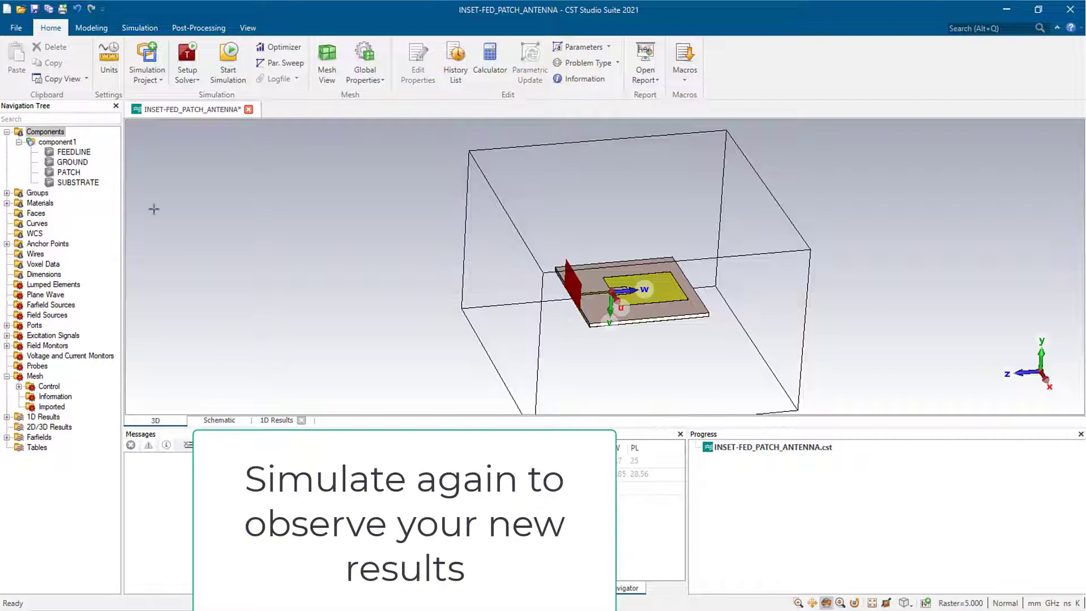
click(228, 62)
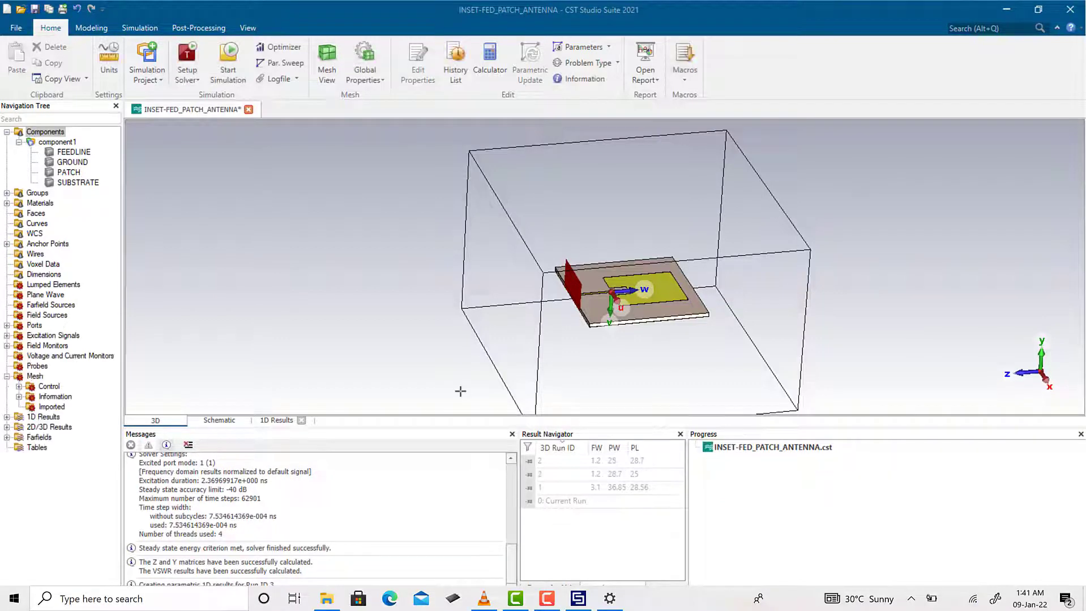
key(ctrl+s)
click(6, 417)
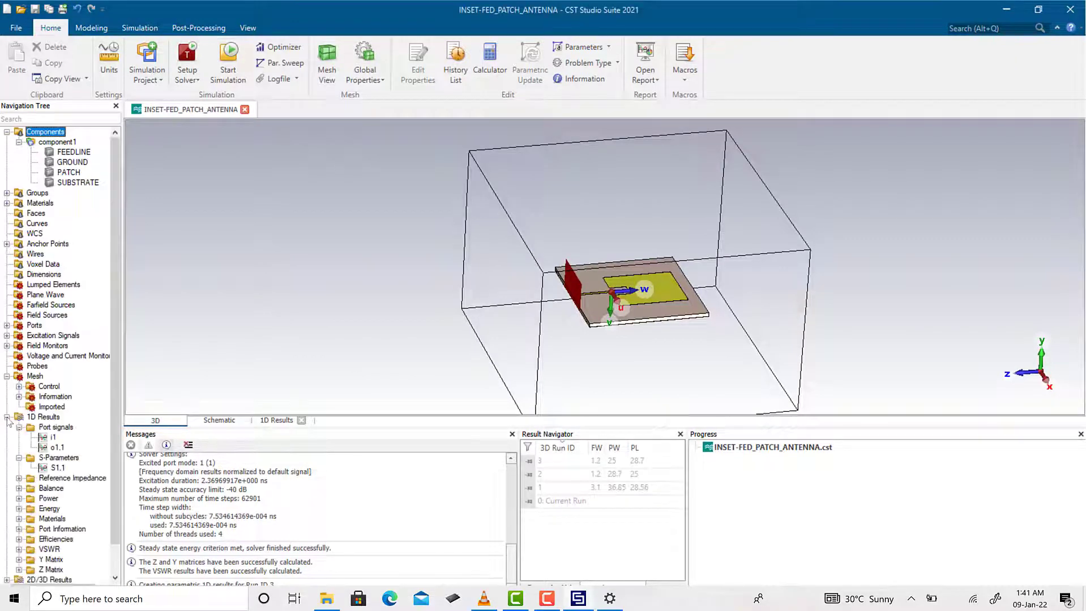
- Mark S1,1 at 2.5 GHz, reading about -25.24 dB, and move the marker label aside
click(51, 458)
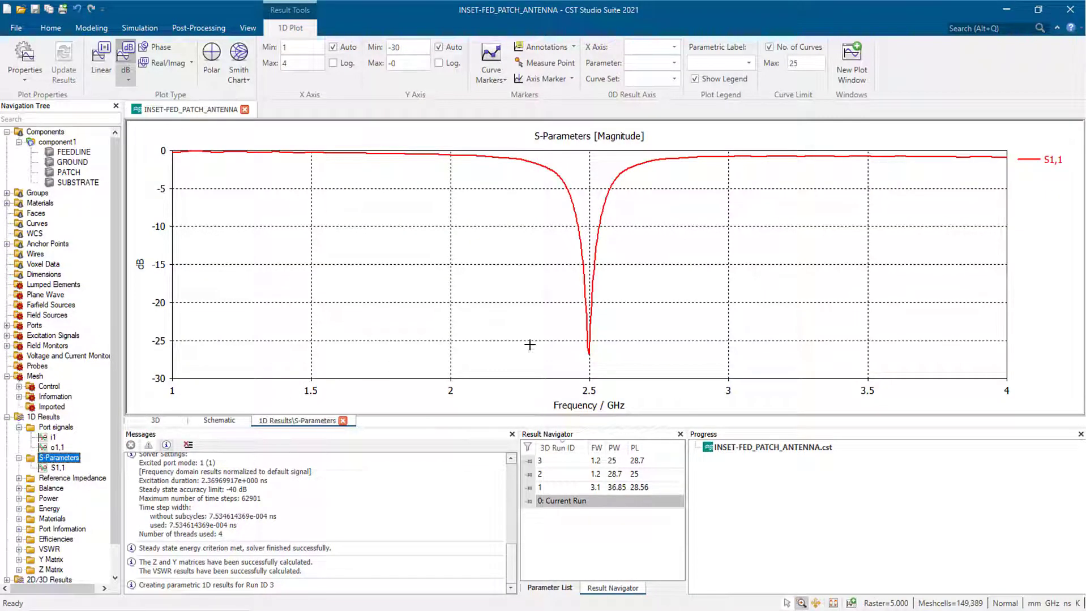
click(592, 321)
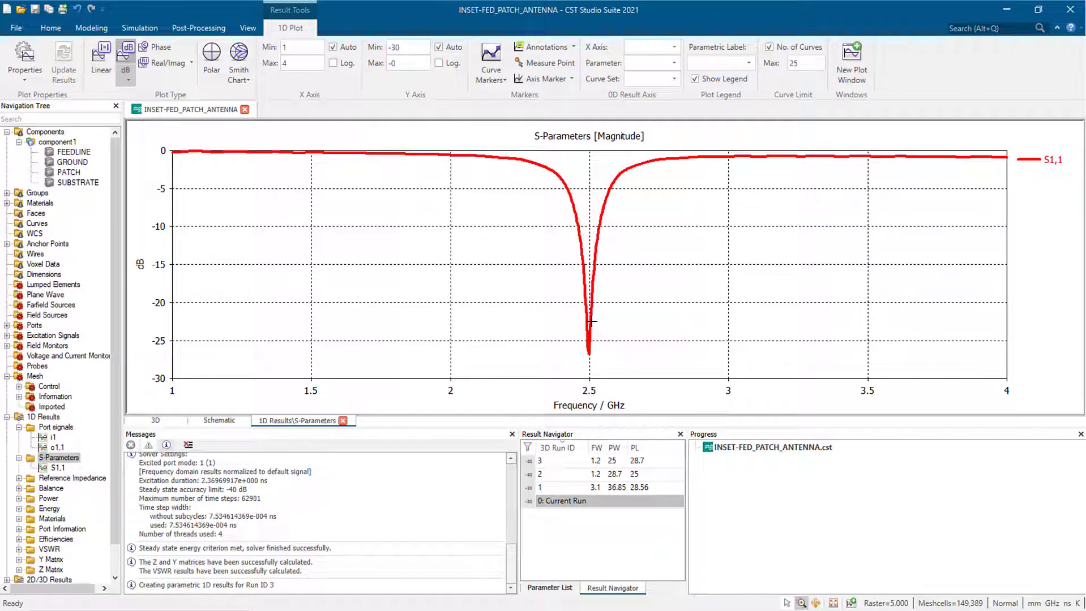
click(591, 321)
click(542, 79)
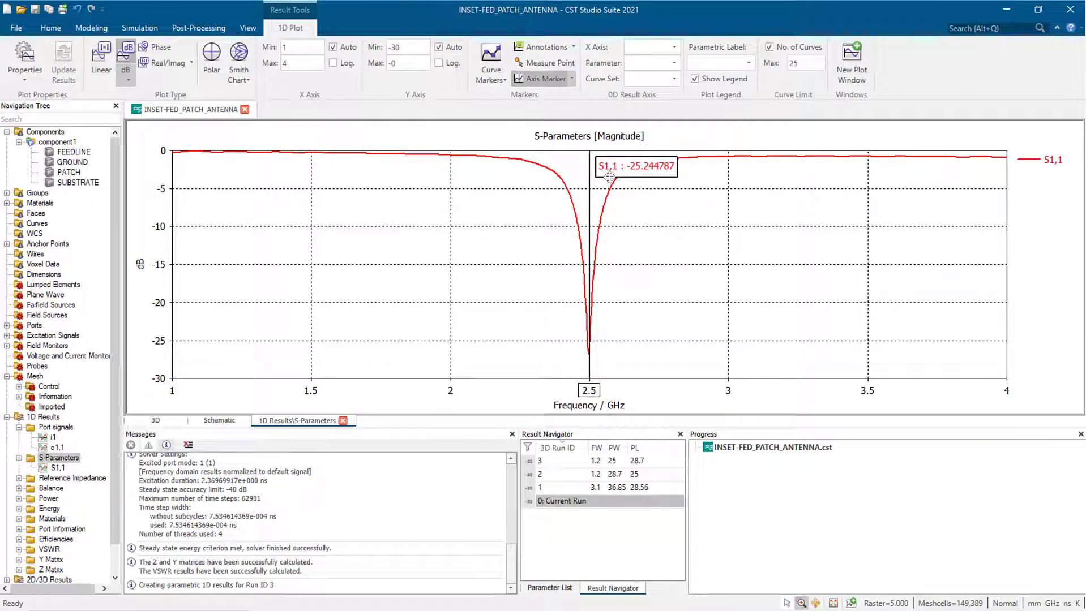
mouse_move(609, 178)
mouse_down()
mouse_move(659, 203)
mouse_move(661, 252)
mouse_up()
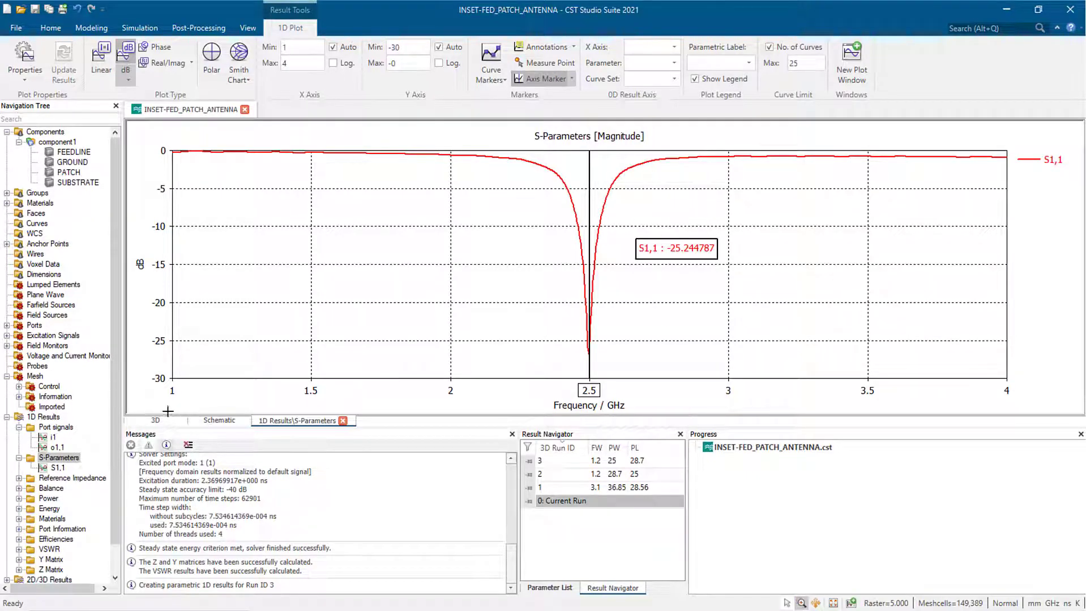
- Display the farfield (f=2.5) [1] pattern
scroll(68, 498, down, 1)
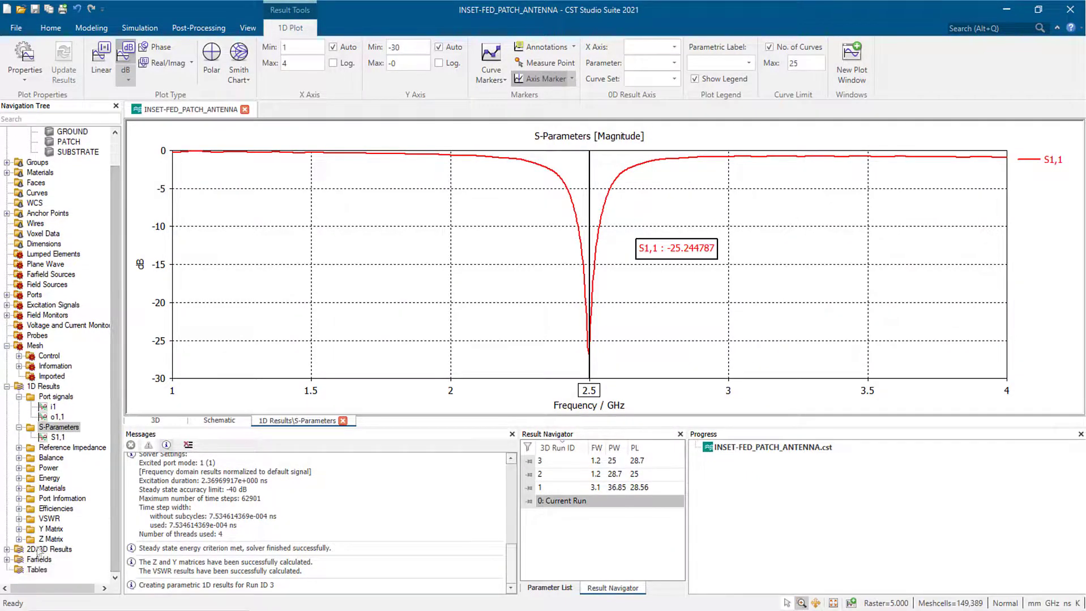
click(6, 560)
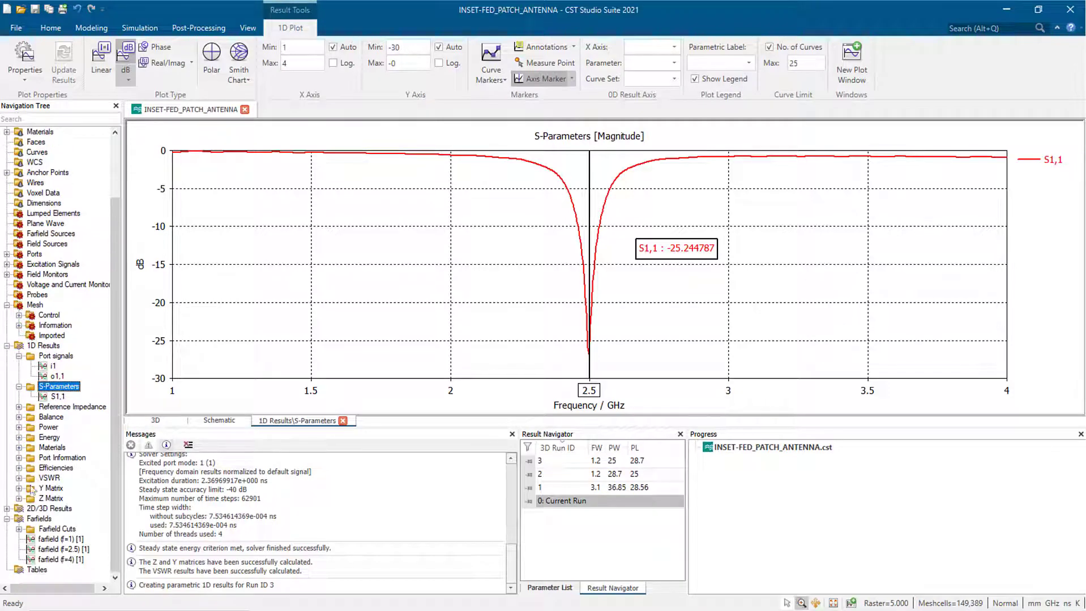
click(62, 549)
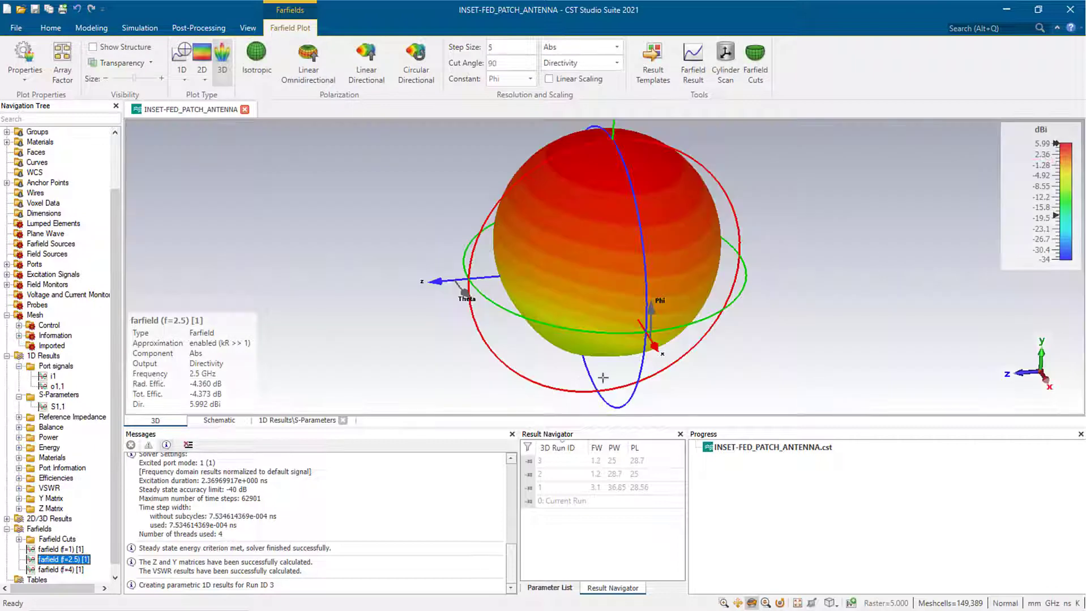
- Rotate the 2.5 GHz 3D farfield pattern, then display it as a 1D polar cut
drag(666, 259, 607, 335)
scroll(584, 258, down, 2)
scroll(584, 258, up, 3)
drag(584, 258, 584, 331)
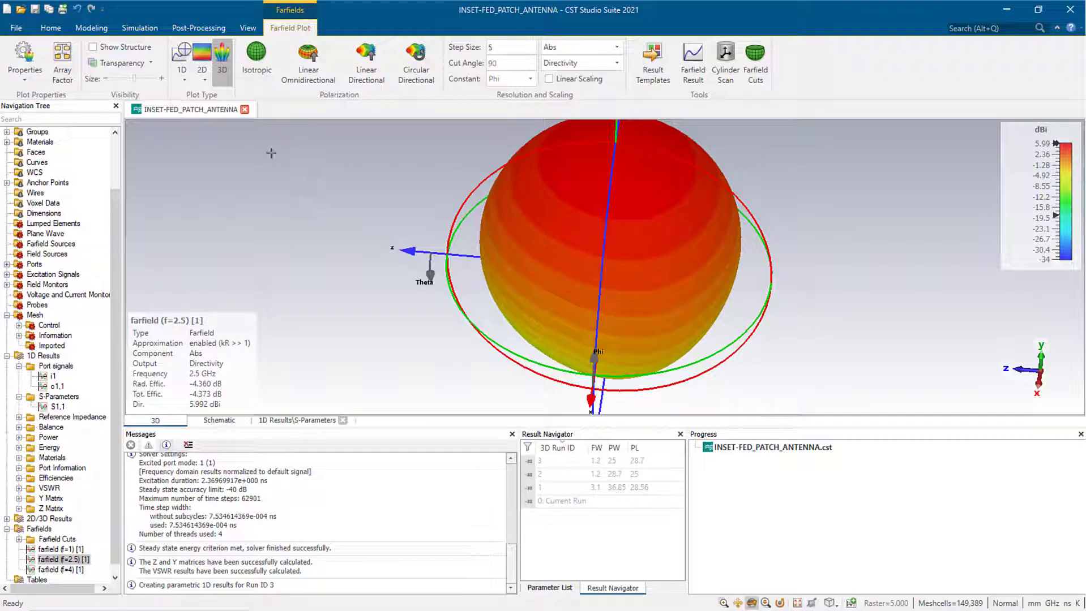
click(185, 58)
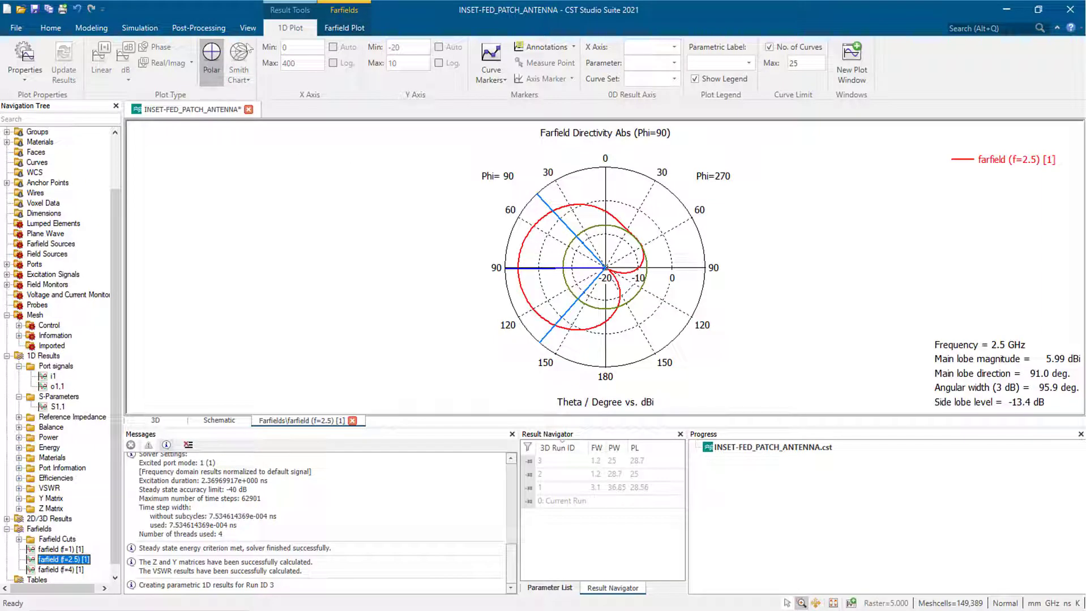
- Return the farfield to 3D with the antenna structure shown, and inspect it from several angles
click(327, 26)
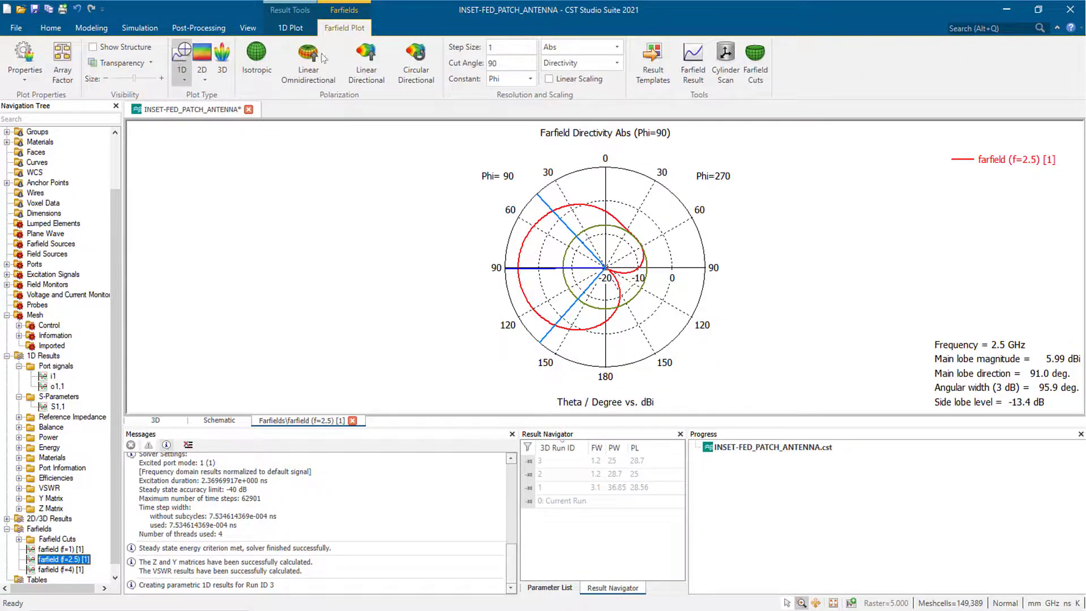
click(223, 56)
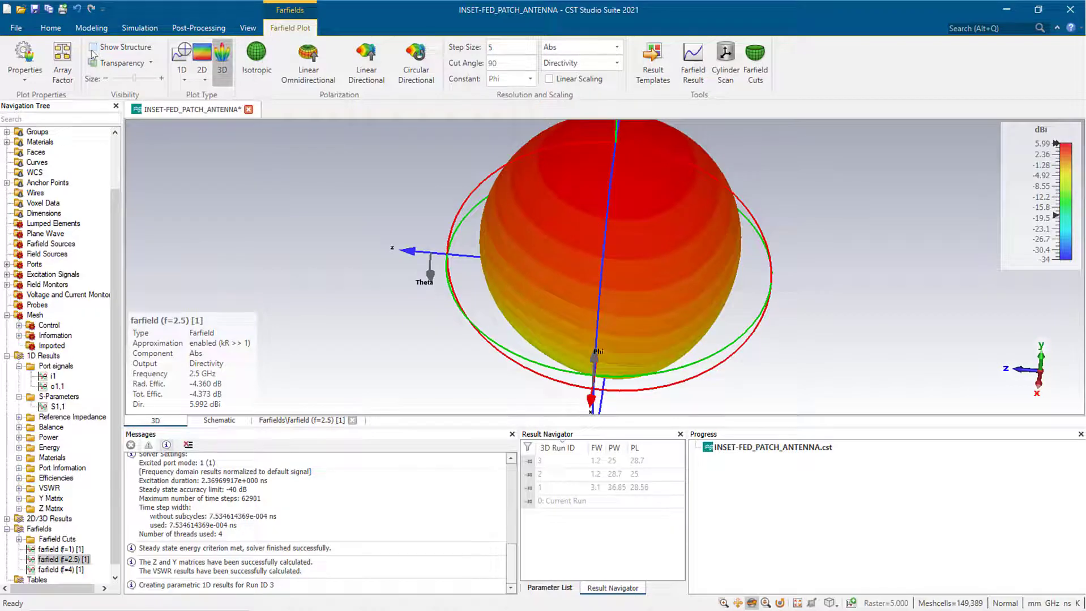
click(92, 50)
drag(477, 313, 494, 152)
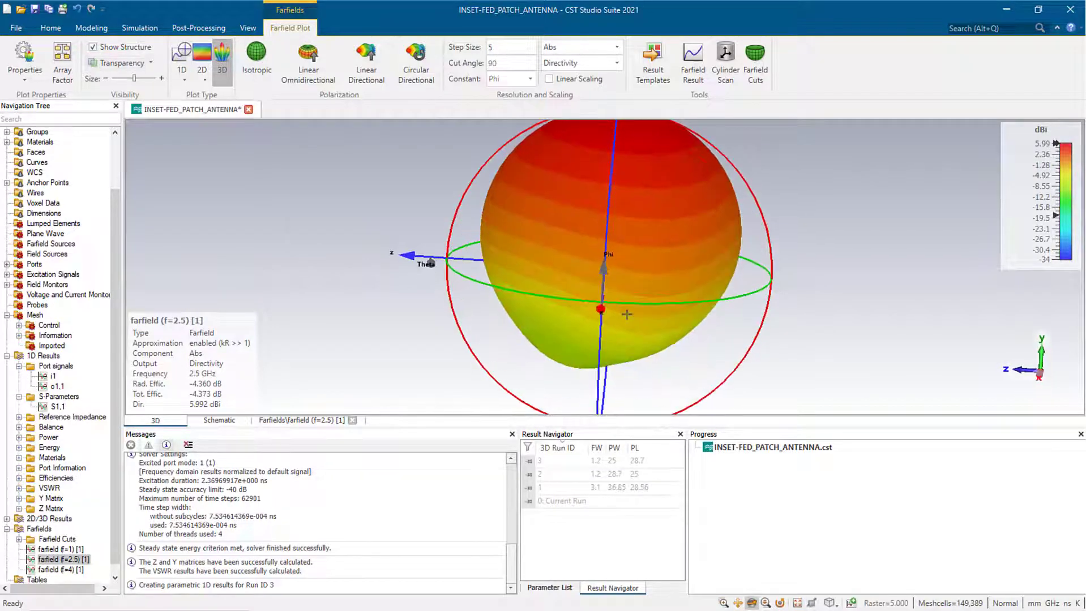
drag(533, 291, 438, 270)
drag(717, 301, 674, 313)
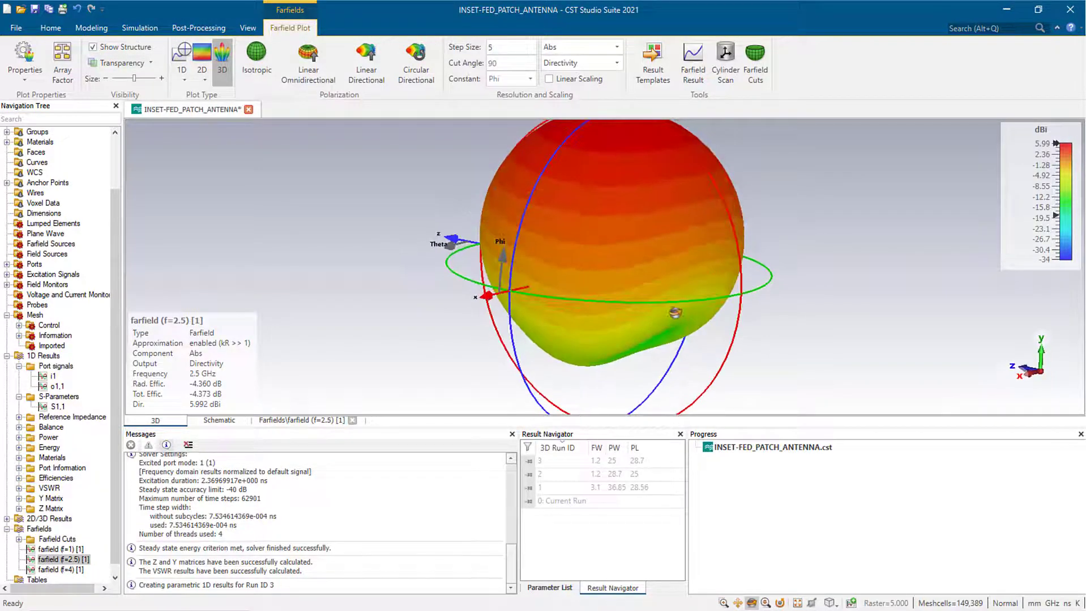
scroll(665, 306, up, 3)
scroll(666, 307, down, 5)
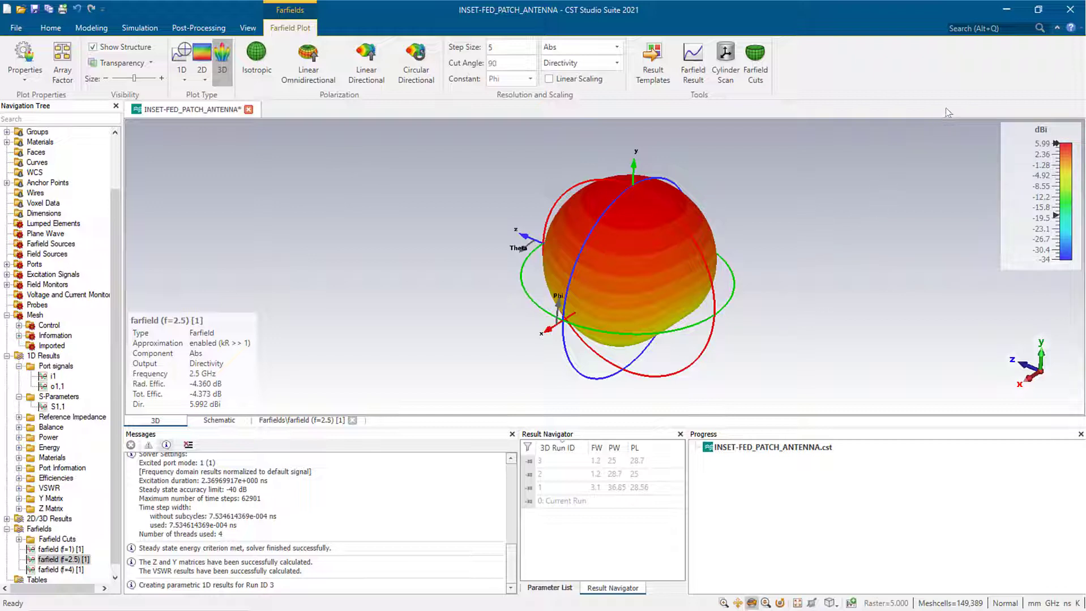
scroll(48, 146, up, 2)
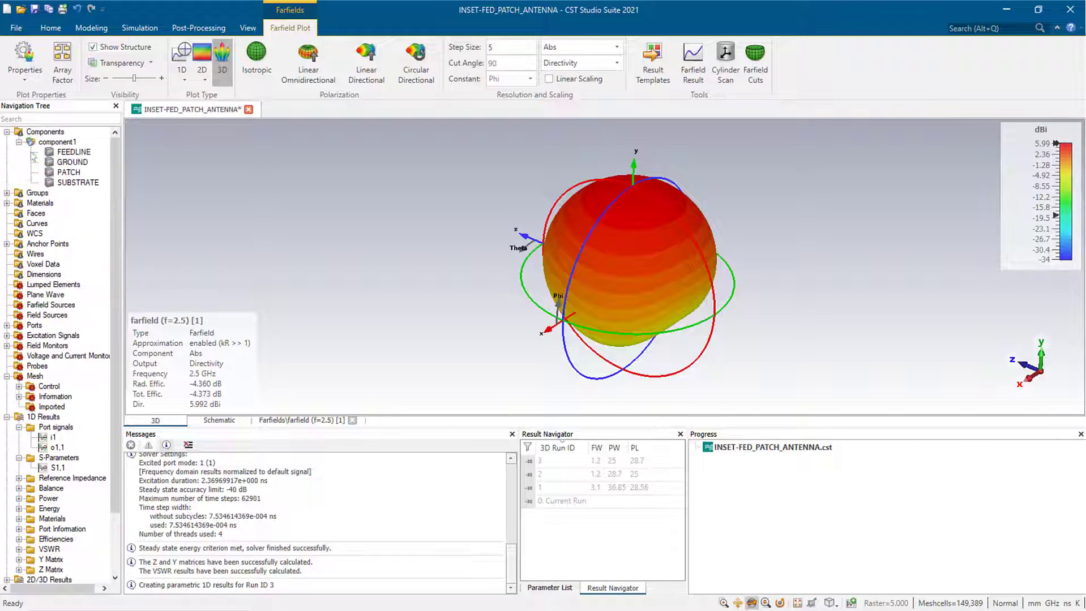
- Rotate the inset-fed patch model in Components view, then reopen the S11 magnitude plot
click(28, 134)
drag(416, 302, 396, 255)
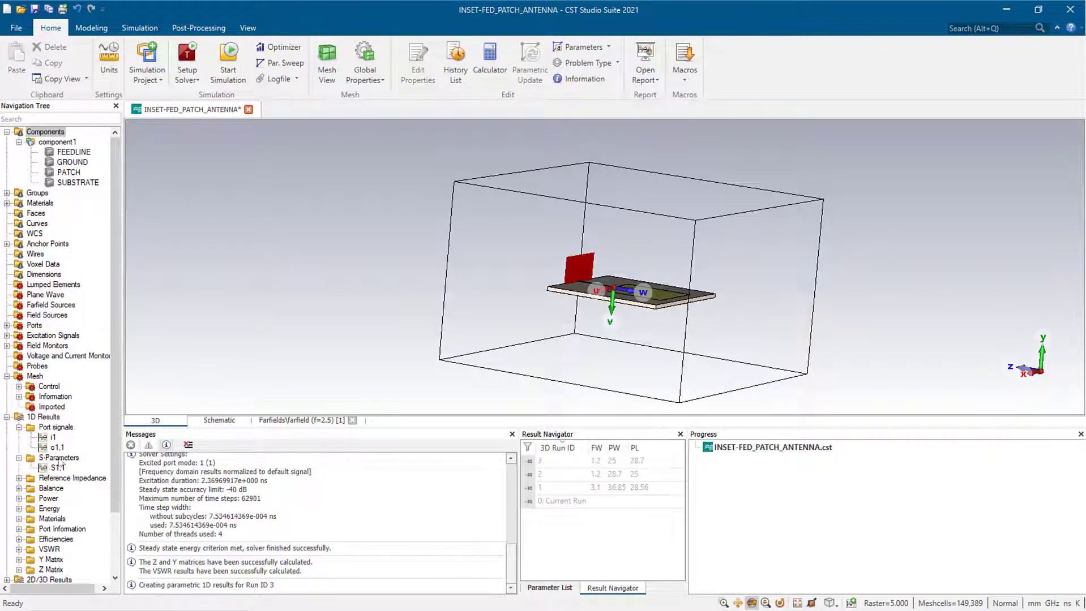
click(62, 459)
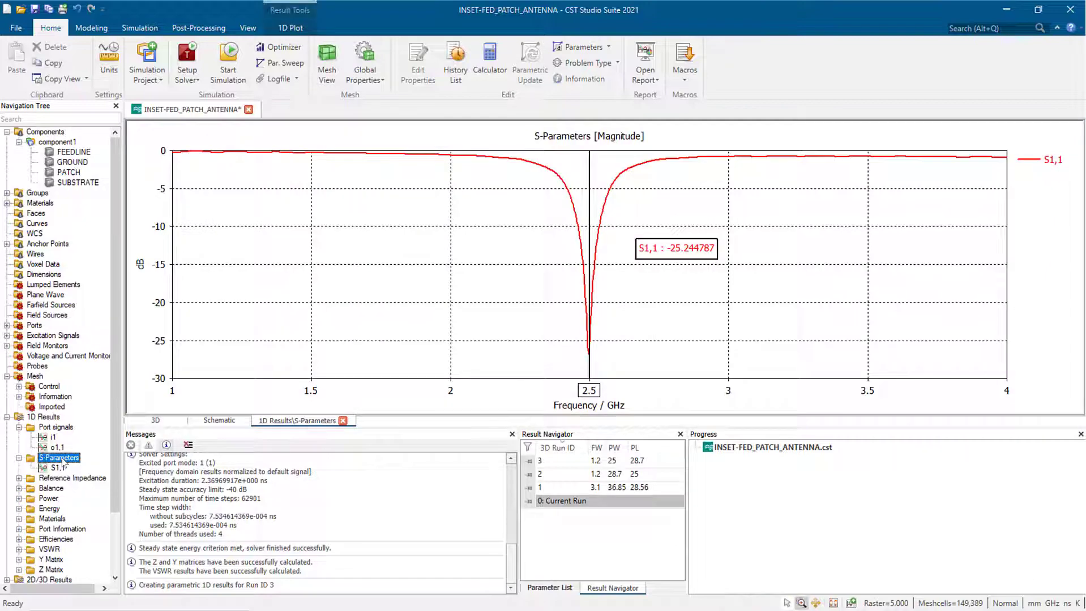